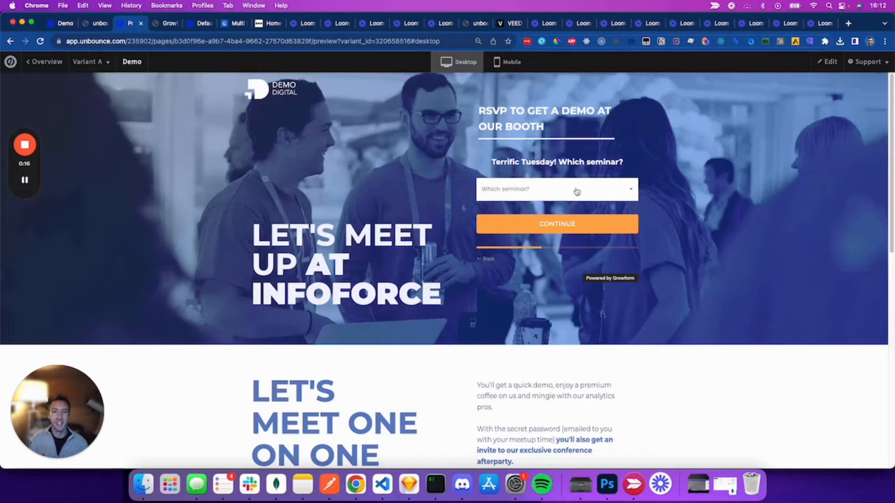
Step: In the previewed form, choose the HR roundtable seminar and select the suggested Greenwich High Road address
left_click(577, 191)
left_click(598, 231)
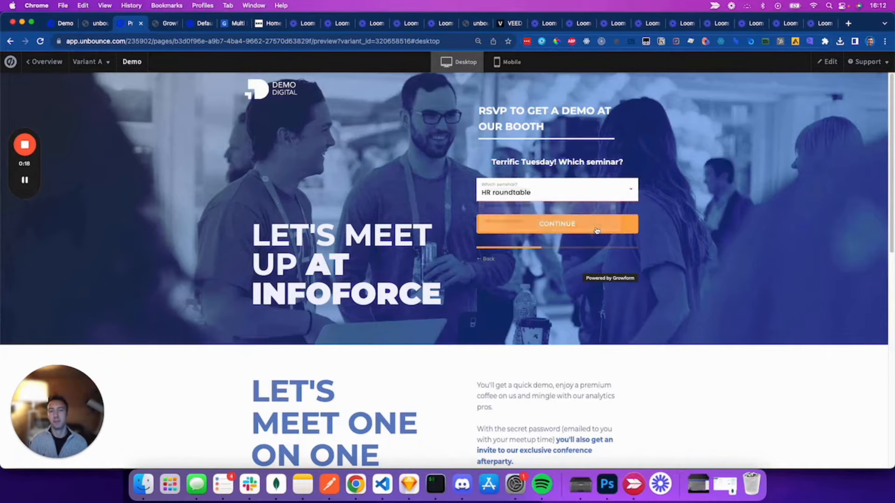
left_click(538, 232)
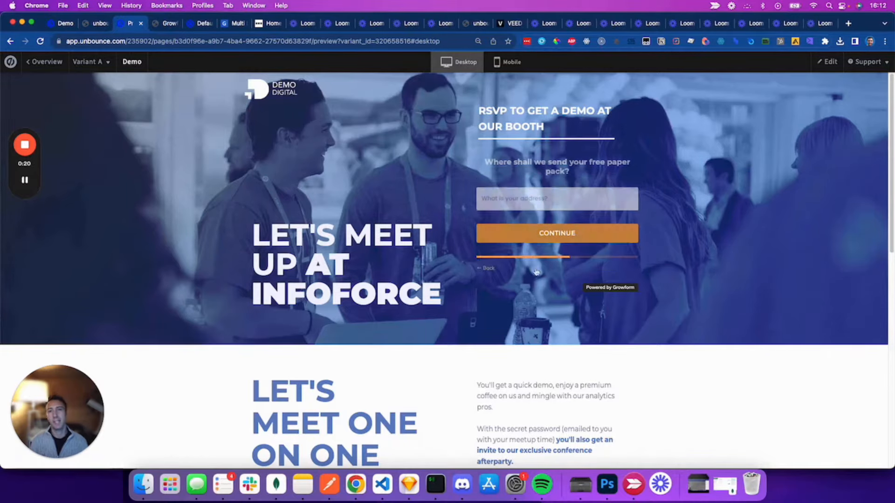
left_click(598, 203)
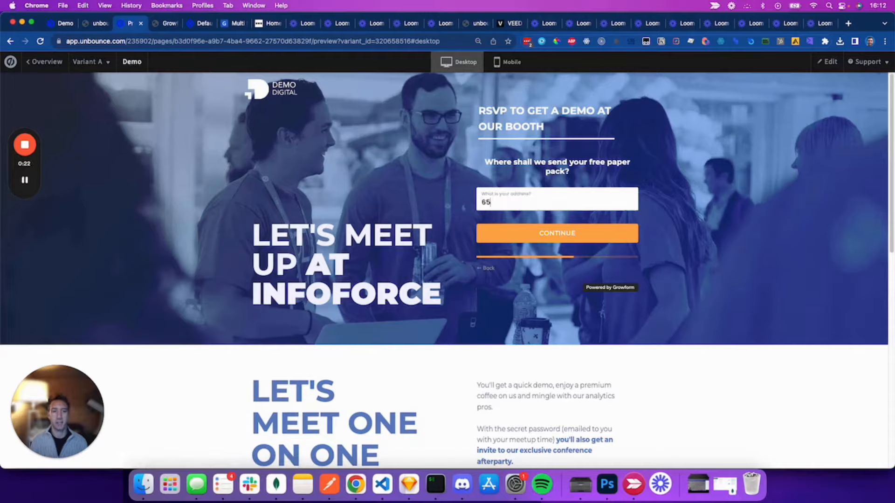
left_click(588, 246)
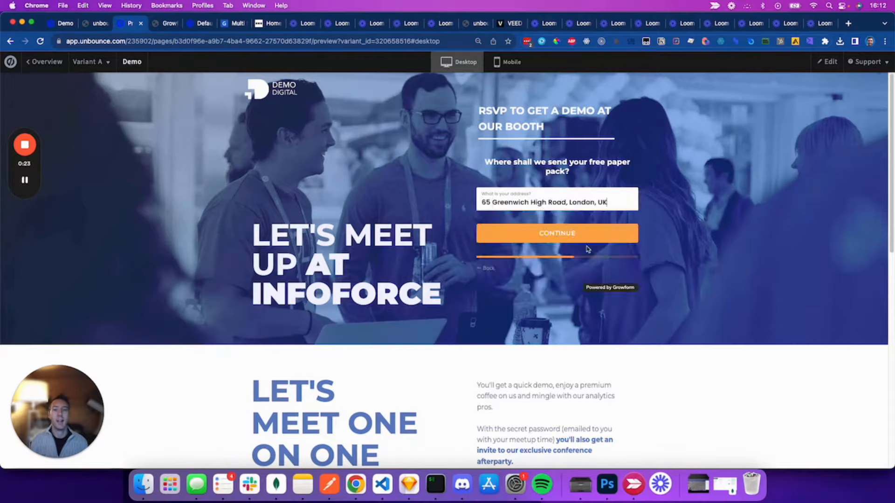
left_click(524, 241)
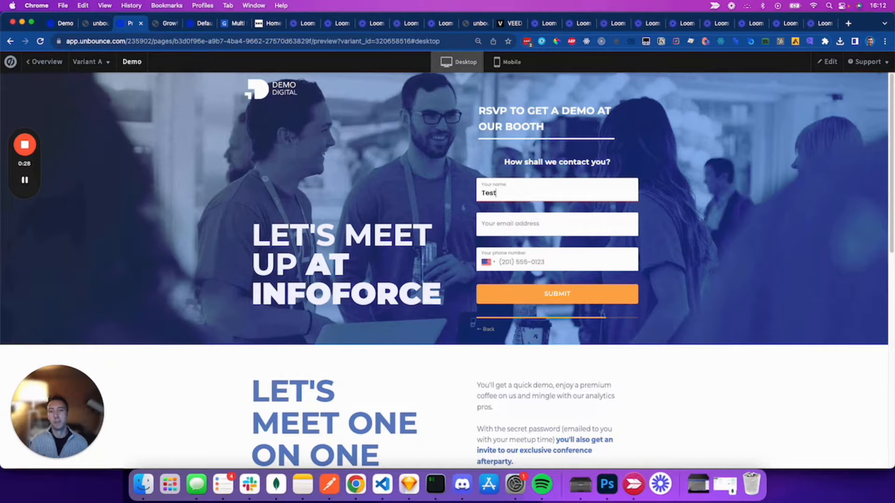
Step: Enter the test name 'Test Case' and begin filling in the contact details
type("Test Case")
key("Tab")
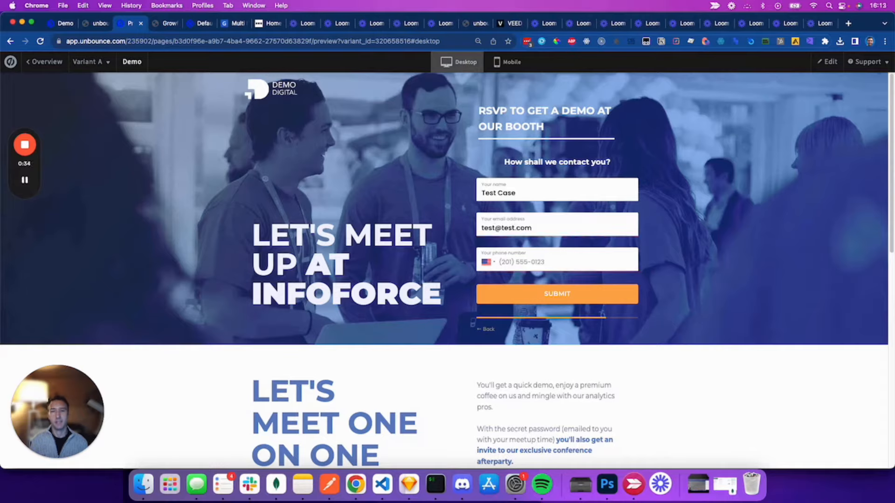
type("201")
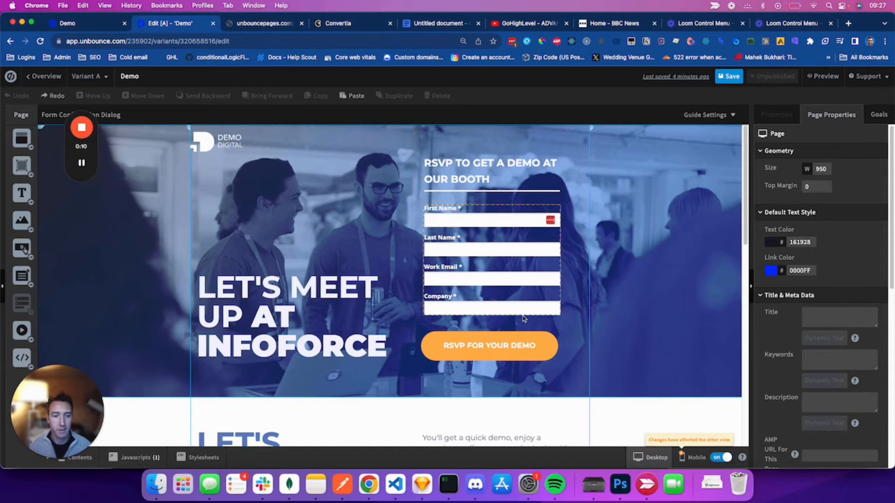
Step: Delete the original RSVP form and button, then drop a Custom HTML element onto the hero section
key("super+shift+z")
left_click(631, 294)
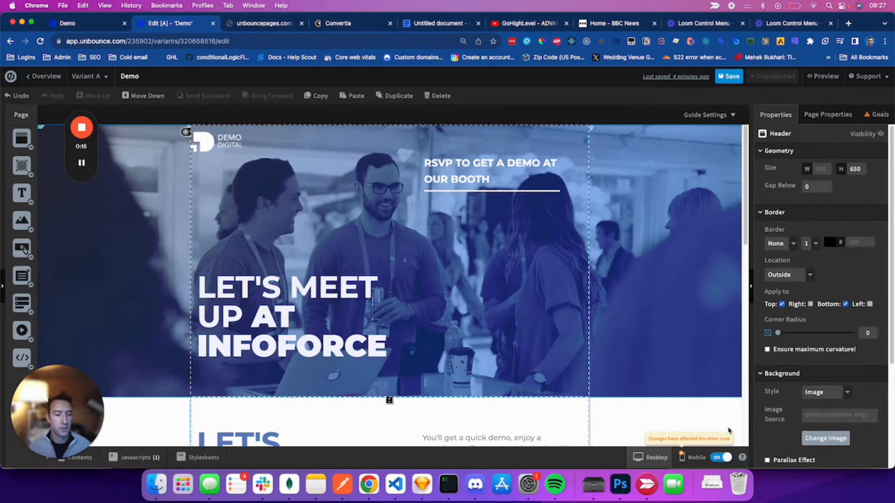
left_click(695, 456)
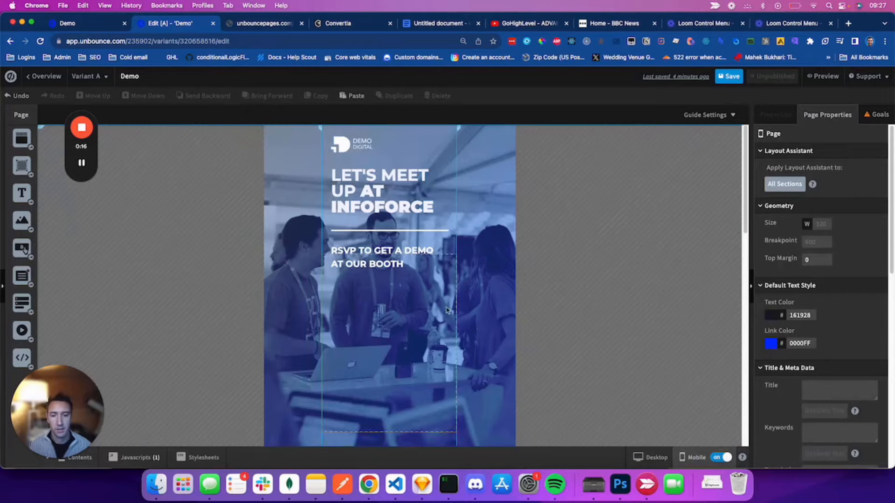
left_click(653, 457)
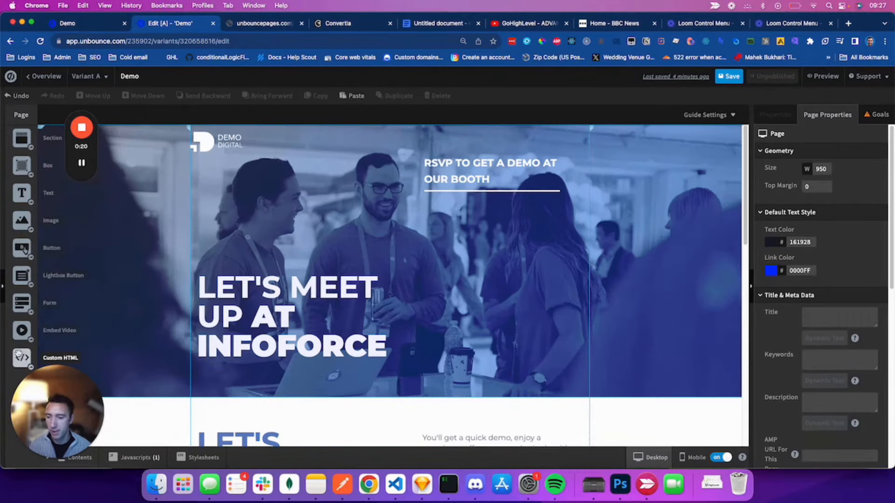
left_click_drag(20, 357, 431, 208)
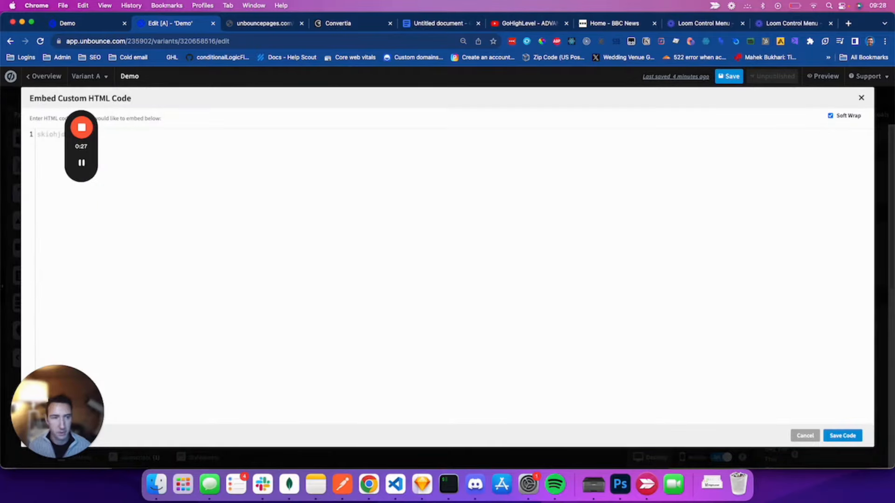
Step: Save the embed code and place the HTML box, about 368 by 344, under the RSVP heading
left_click(834, 434)
left_click_drag(471, 181, 533, 215)
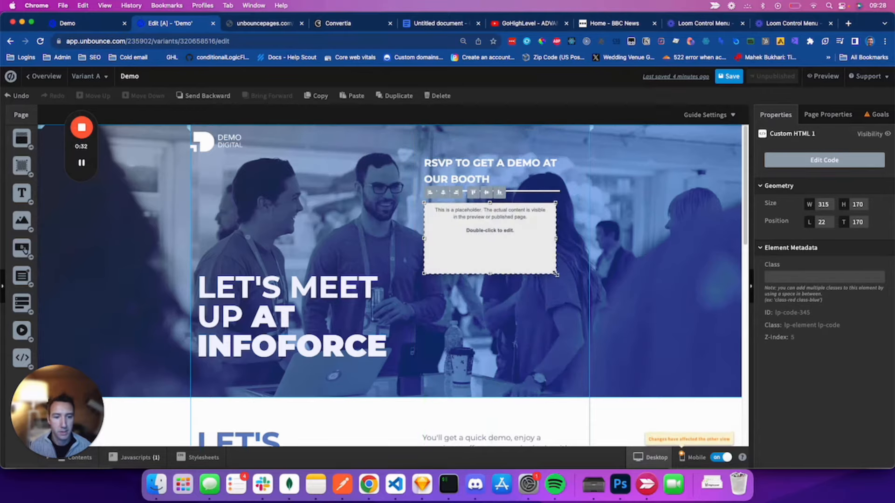
left_click_drag(556, 274, 579, 387)
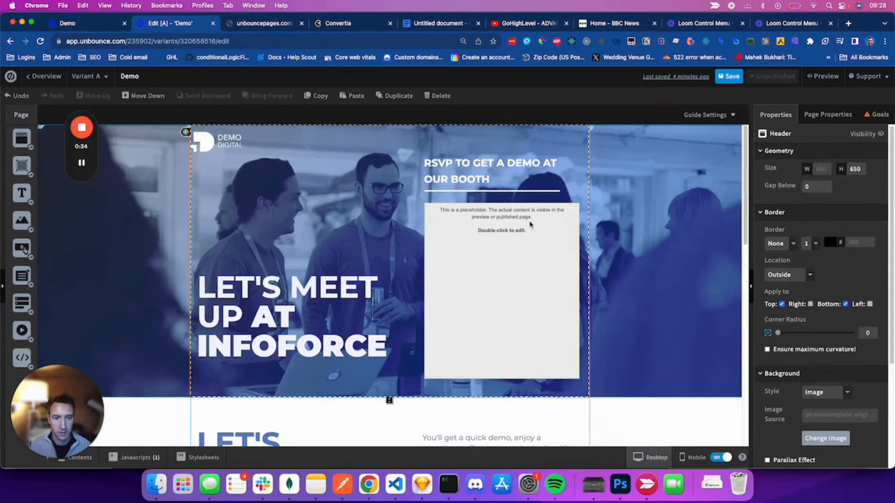
left_click(595, 182)
Step: Reposition and shorten the HTML box in the mobile layout, then save and preview the page
left_click(694, 457)
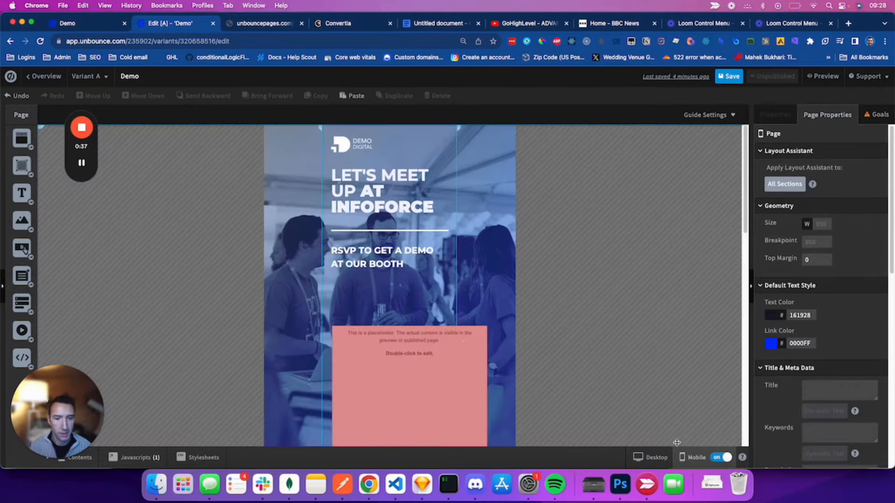
left_click_drag(435, 362, 435, 309)
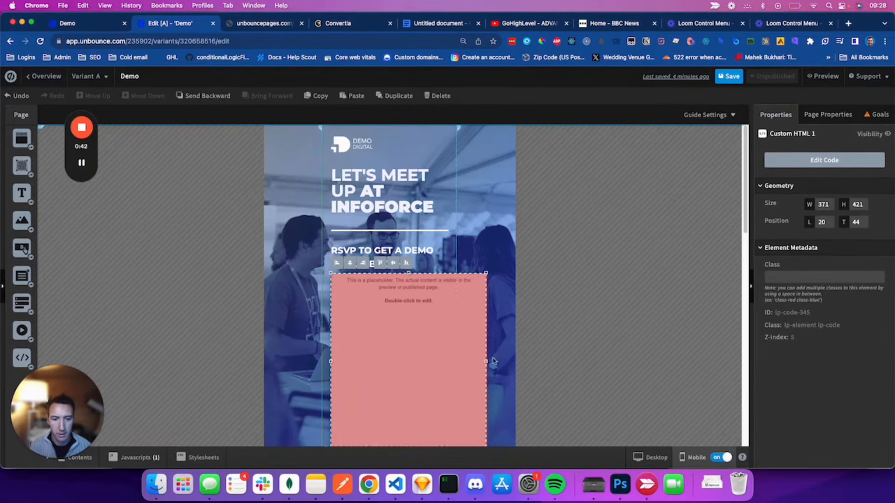
left_click_drag(488, 362, 449, 362)
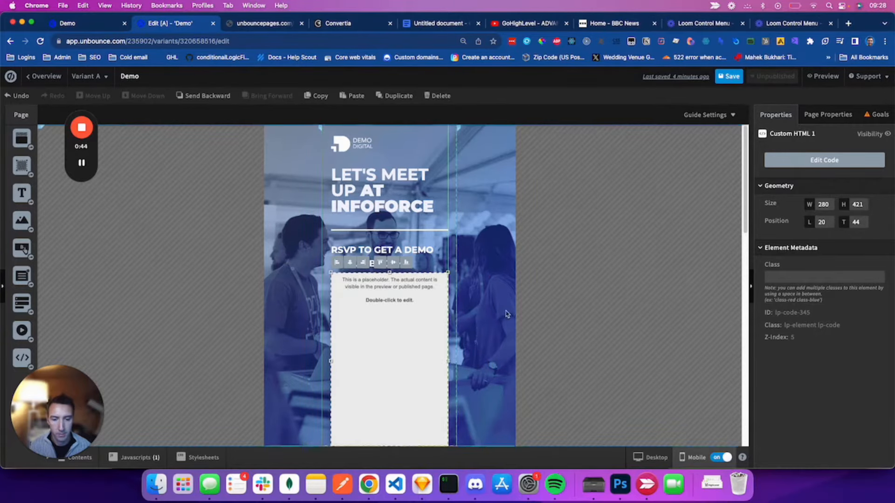
scroll(498, 317, "down", 3)
left_click_drag(390, 347, 390, 332)
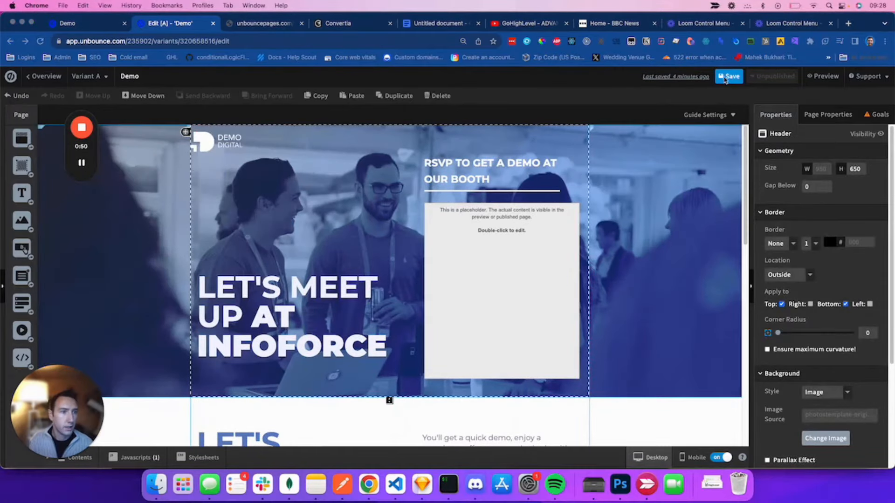
left_click(730, 78)
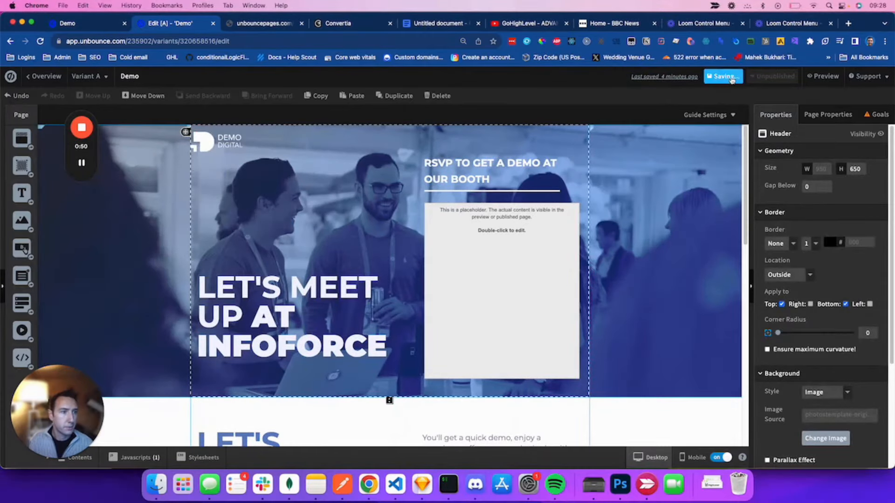
left_click(823, 76)
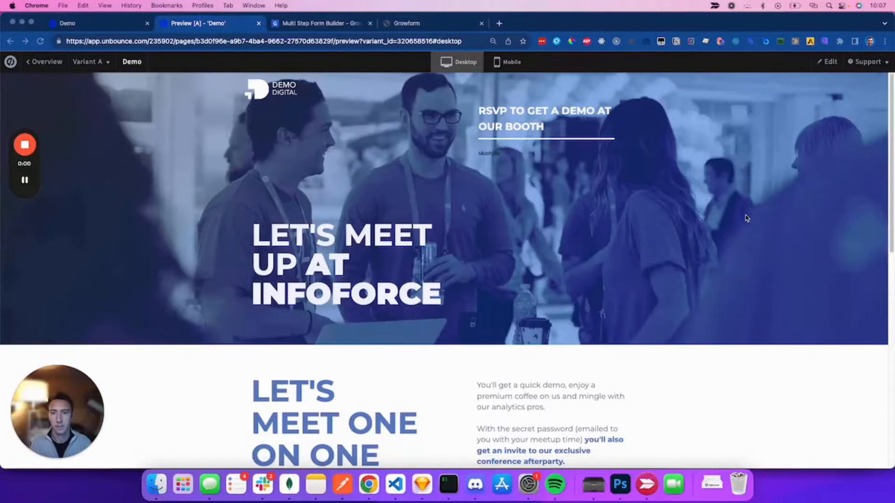
Step: On the Growform website, start the 14-day free trial sign-up
key("ctrl+Tab")
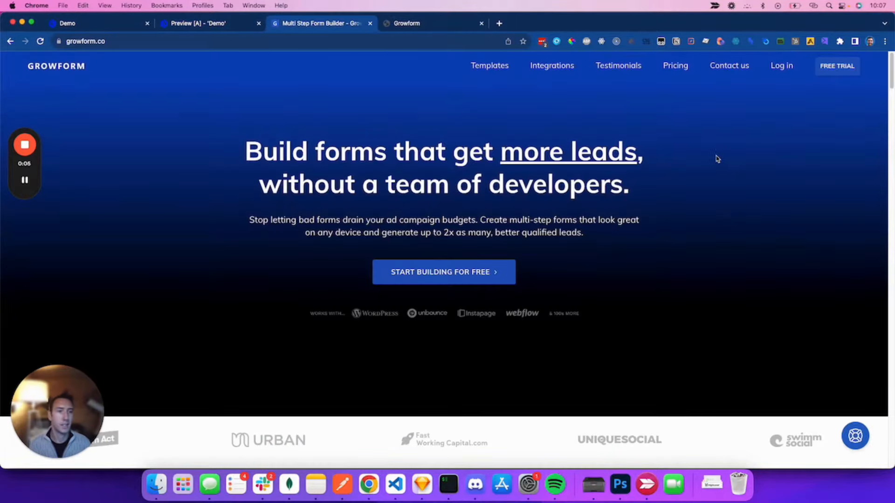
left_click(818, 68)
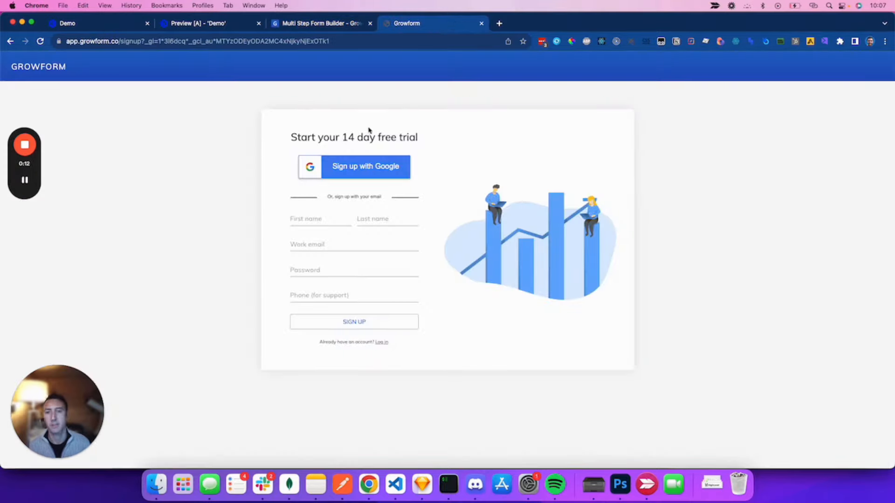
left_click_drag(343, 137, 418, 138)
left_click(545, 157)
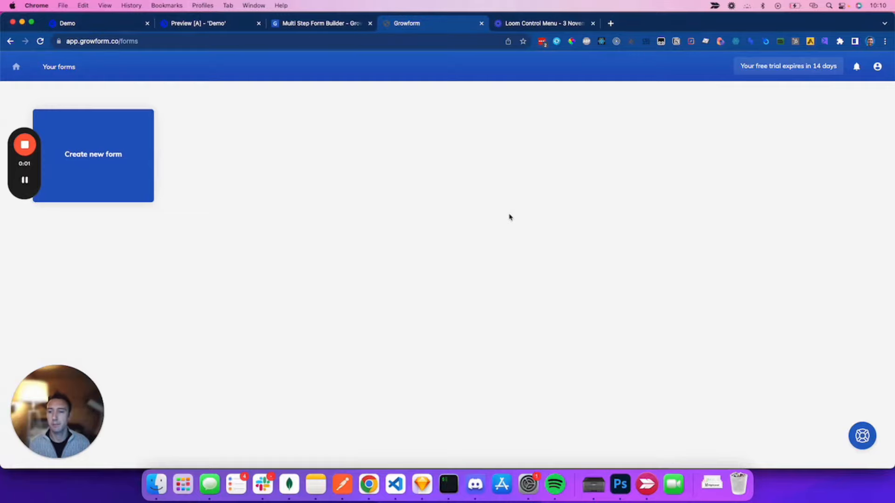
Step: Start a new form from a blank slate instead of a template
left_click(112, 168)
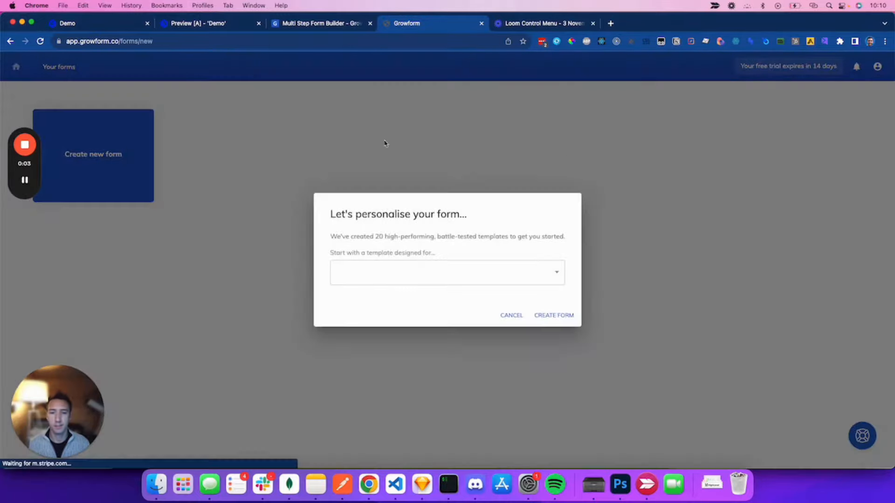
left_click(445, 273)
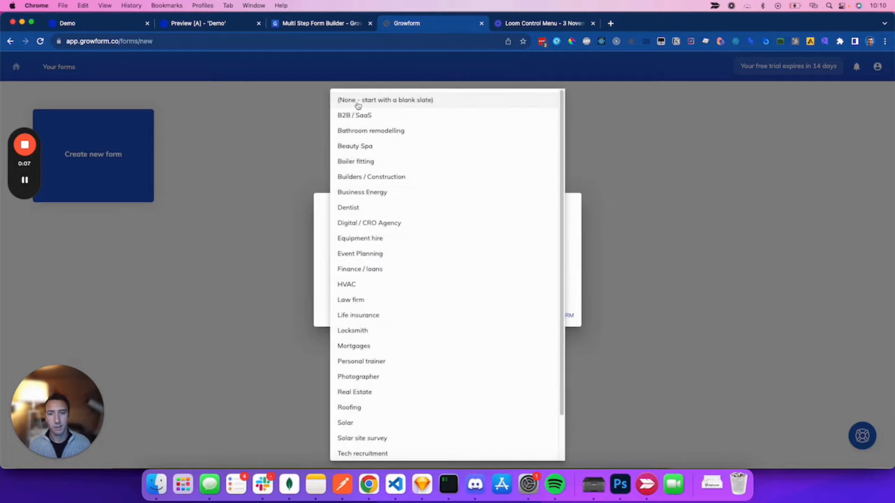
left_click(420, 101)
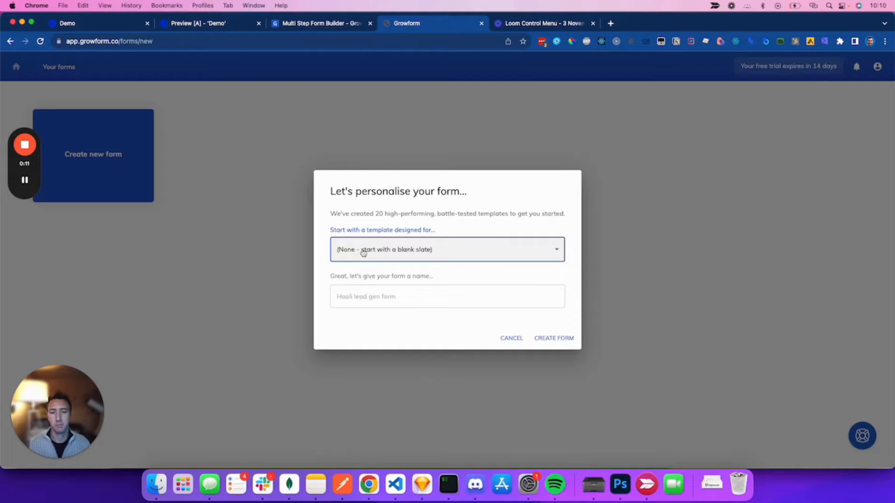
left_click(486, 254)
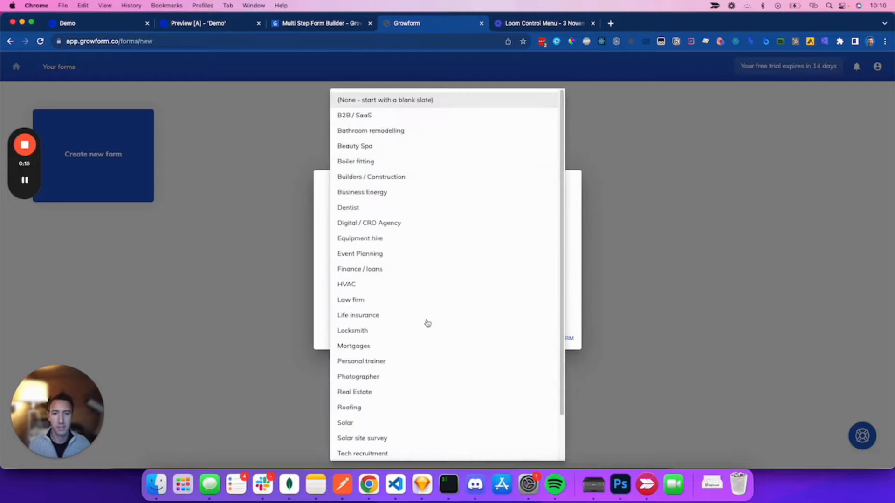
scroll(429, 259, "down", 3)
scroll(461, 334, "up", 3)
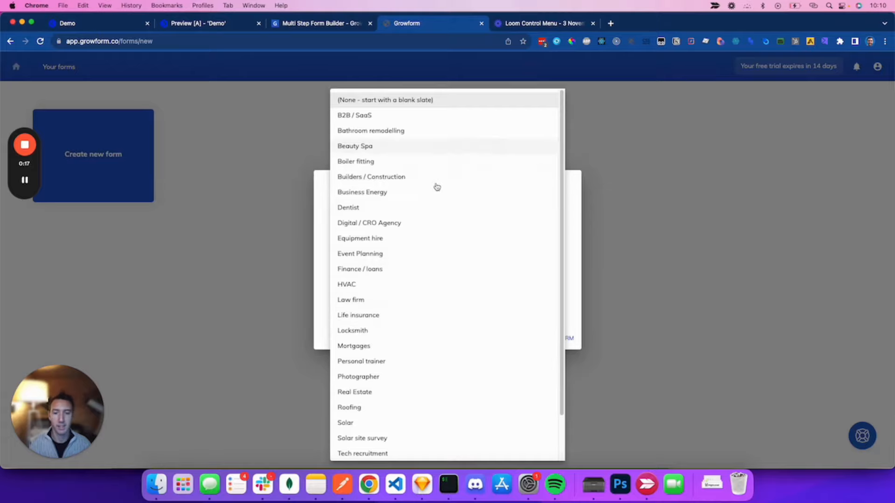
scroll(380, 304, "down", 3)
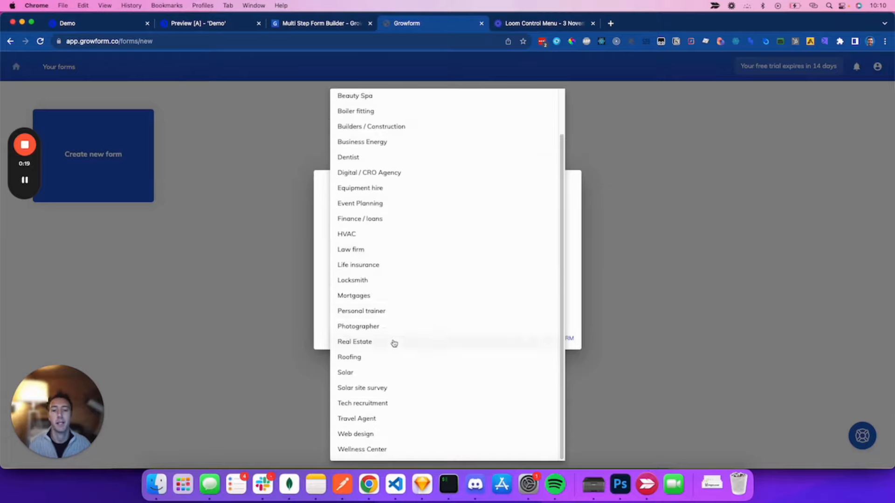
scroll(394, 343, "up", 3)
left_click(320, 219)
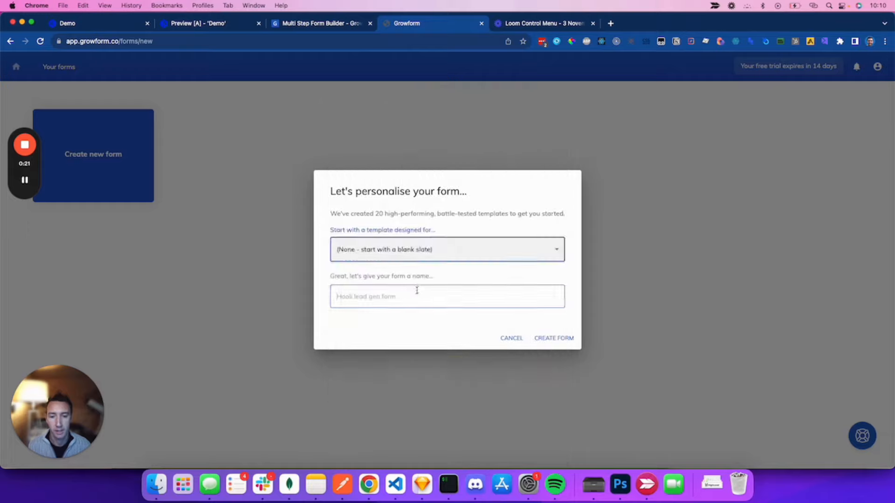
Step: Name the new form 'Unbounce test form' and create it
left_click(415, 291)
type("Unbounce test form")
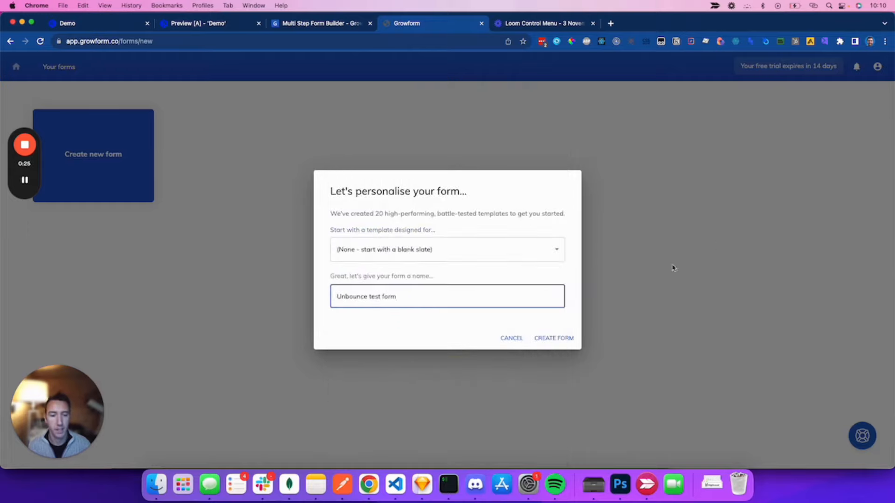
left_click(566, 340)
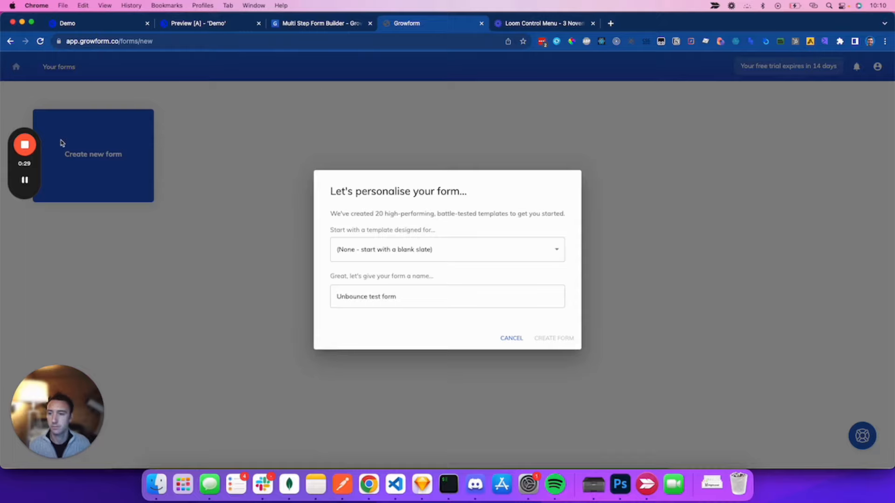
mouse_move(30, 148)
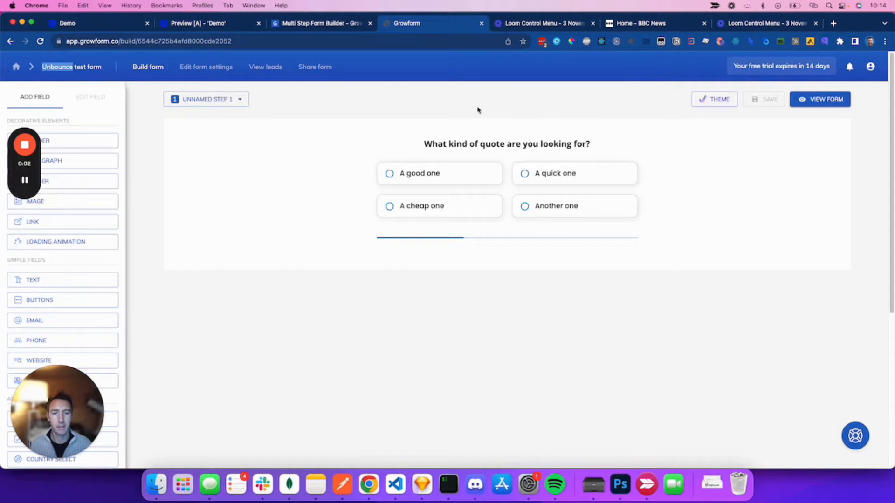
Step: Change the header to 'Which day are you attending the event?' and review the form's steps
left_click(565, 145)
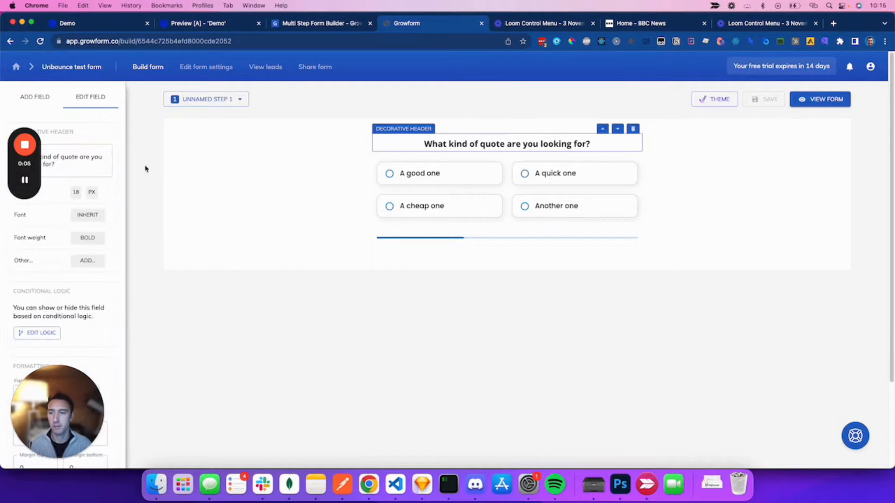
left_click(84, 157)
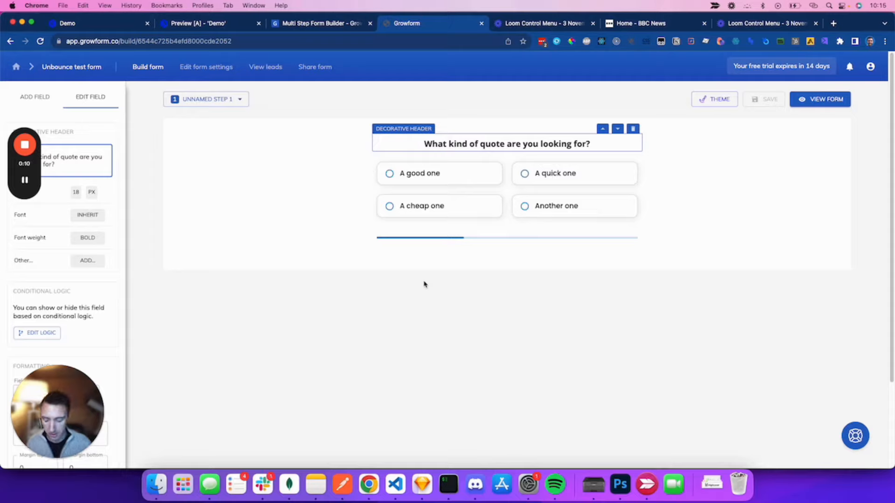
key("super+a")
type("Which day")
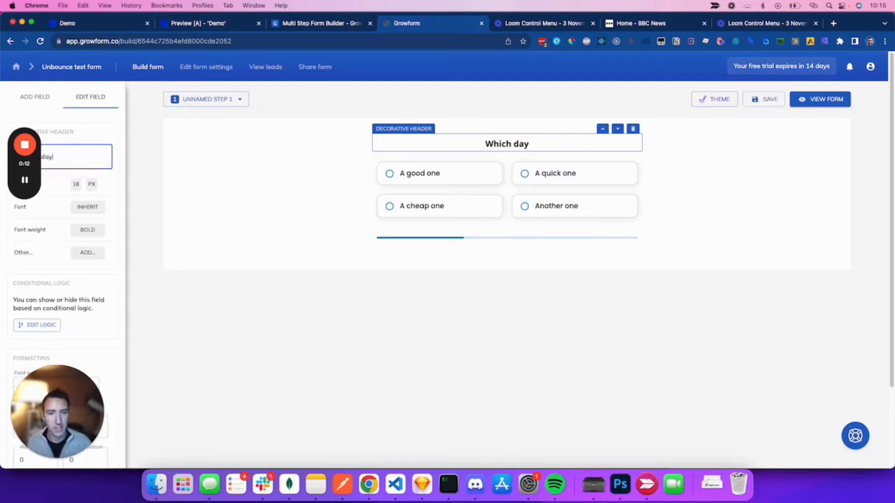
type(" are you attending")
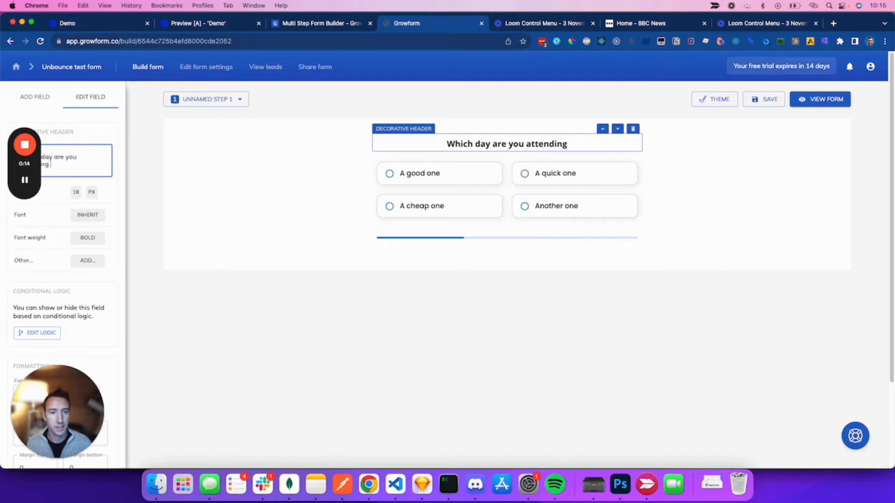
type(" the event?")
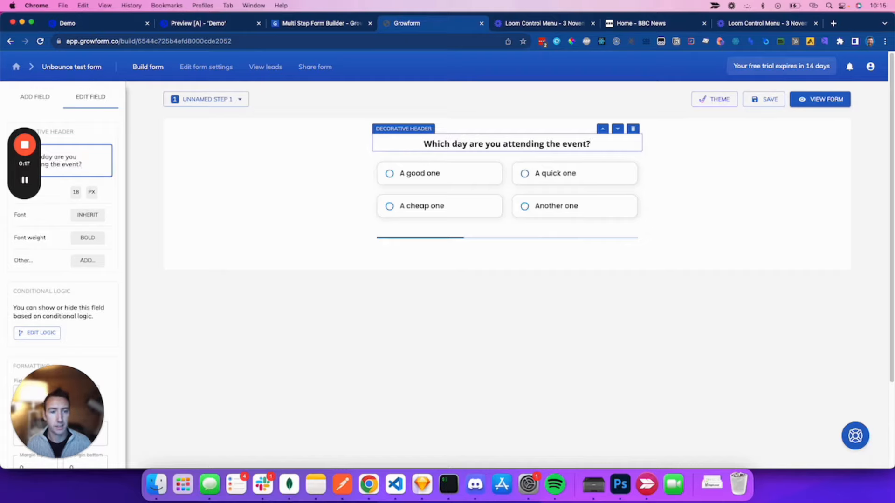
left_click(785, 196)
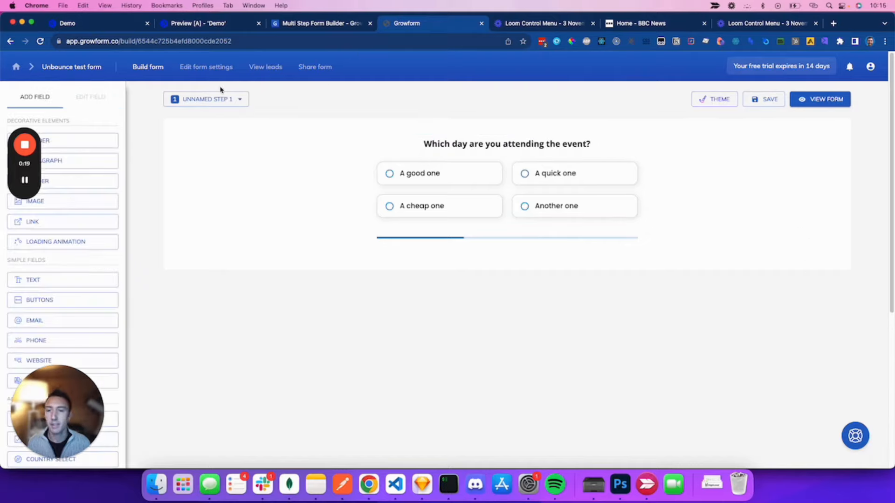
left_click(208, 99)
left_click(213, 134)
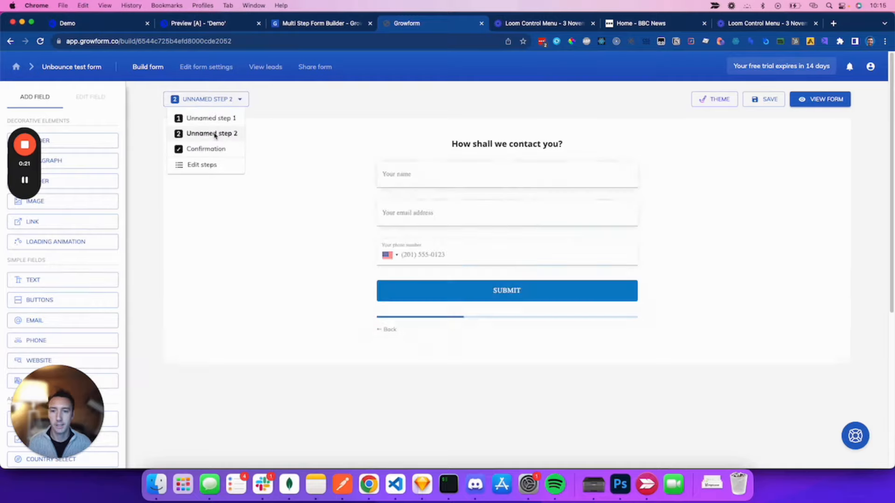
left_click(208, 118)
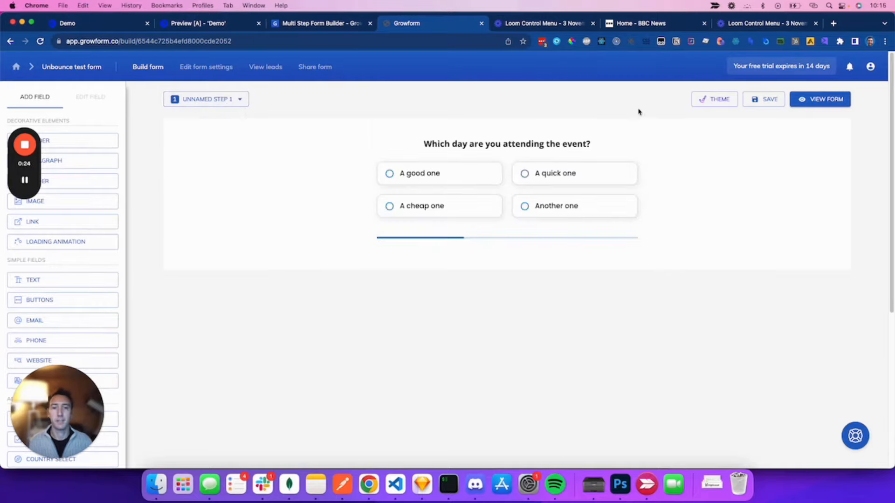
Step: Relabel the four button choices Monday, Tuesday, Wednesday and Thursday
mouse_move(24, 179)
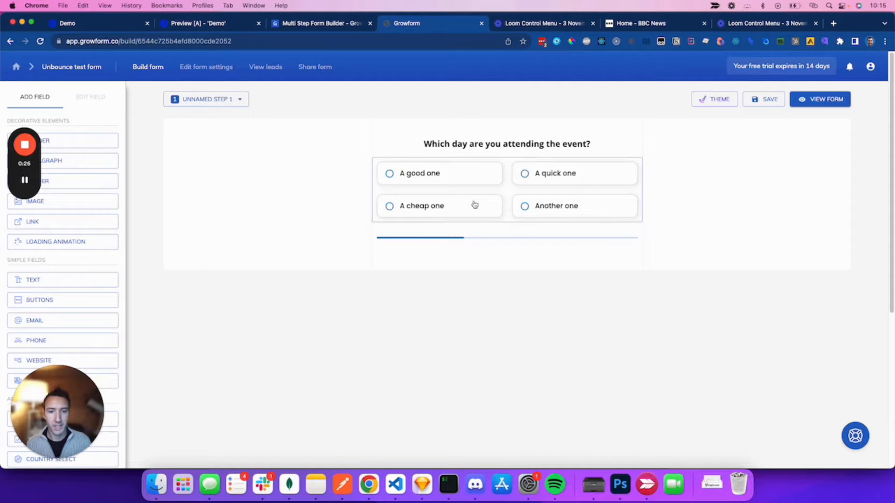
left_click(550, 210)
left_click(89, 236)
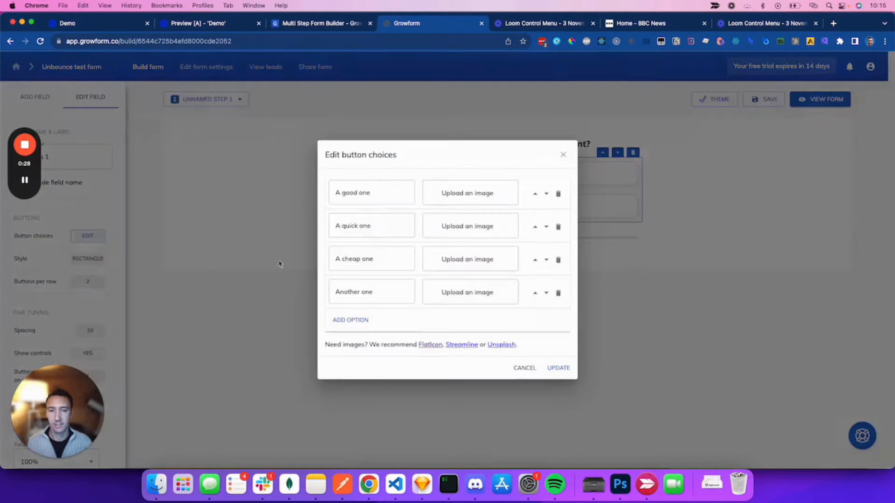
triple_click(352, 192)
type("Monday")
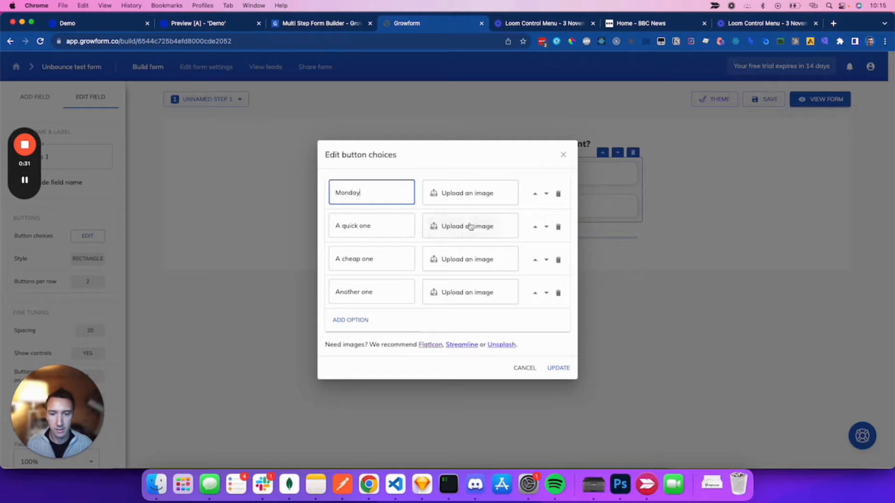
triple_click(352, 226)
type("Tuesday")
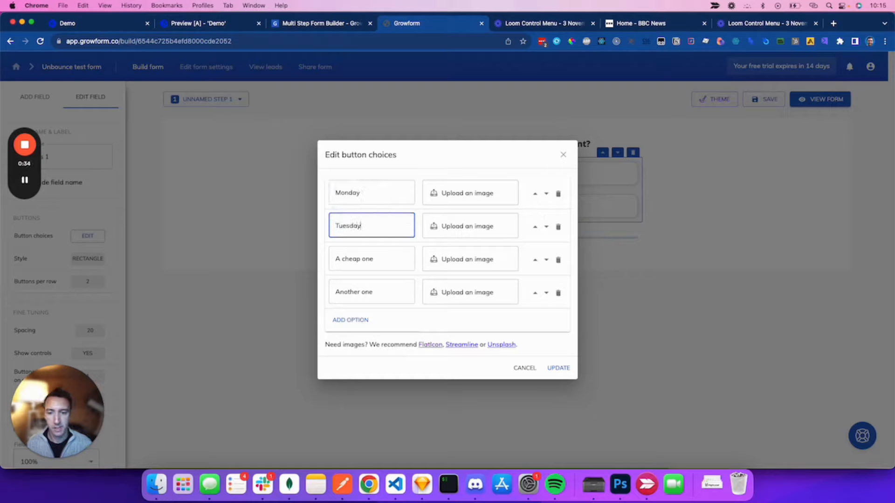
triple_click(352, 259)
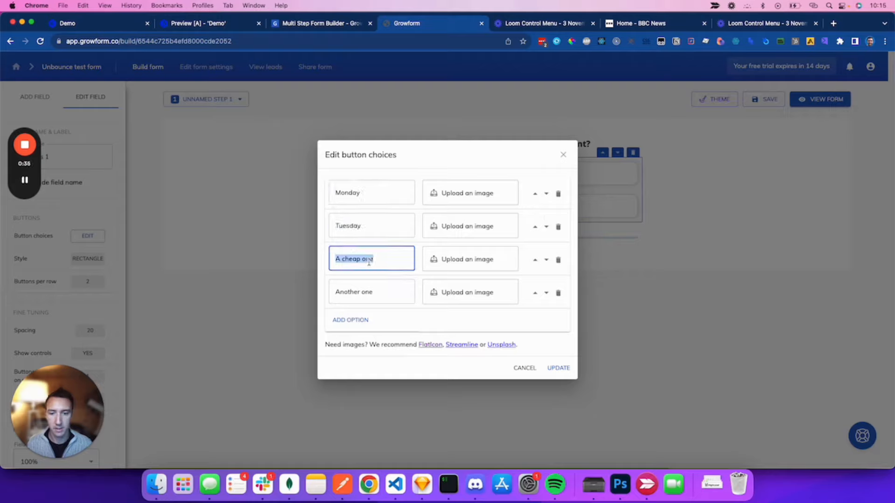
type("Wednesday")
triple_click(358, 281)
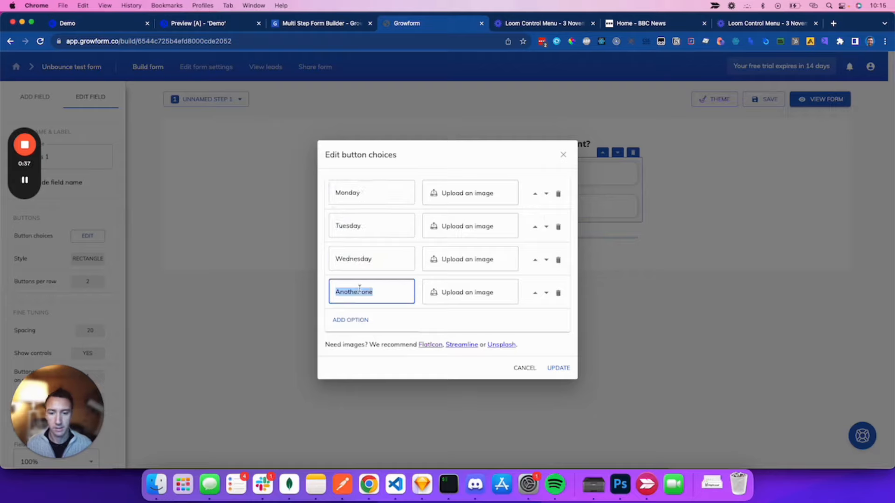
type("Thursday")
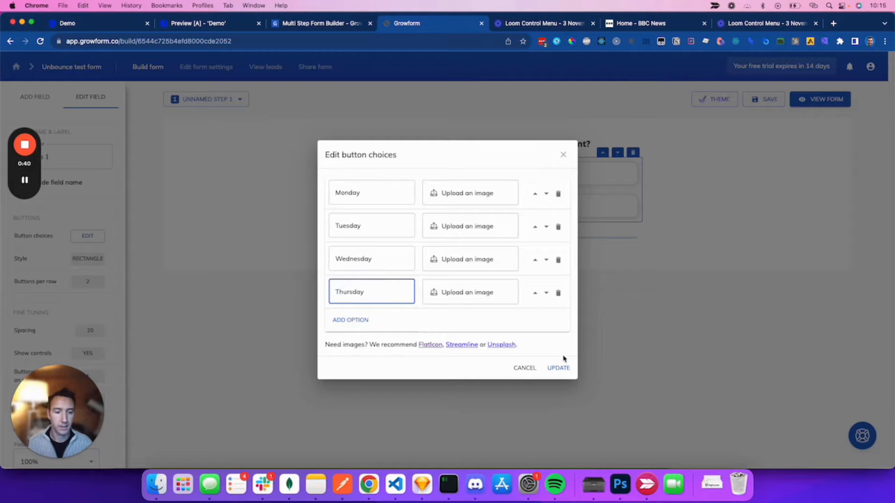
left_click(560, 367)
left_click(683, 298)
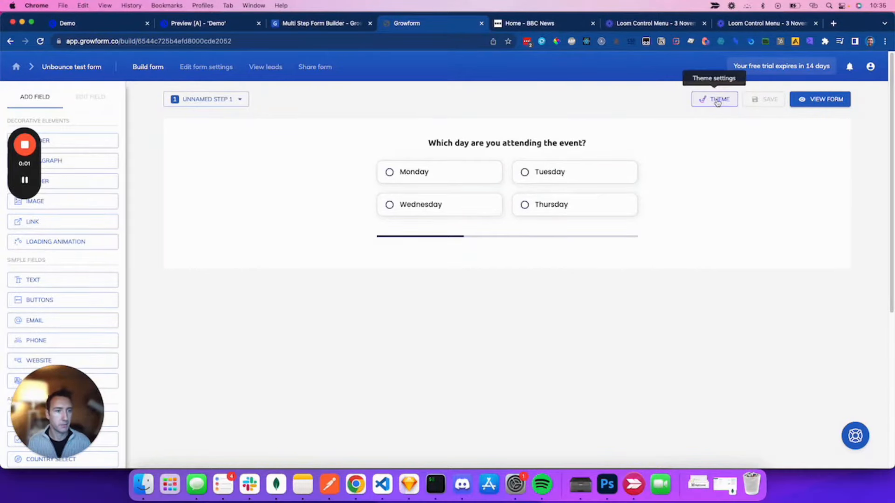
Step: In the theme, set the parent container background to None and the default font to Montserrat
left_click(721, 100)
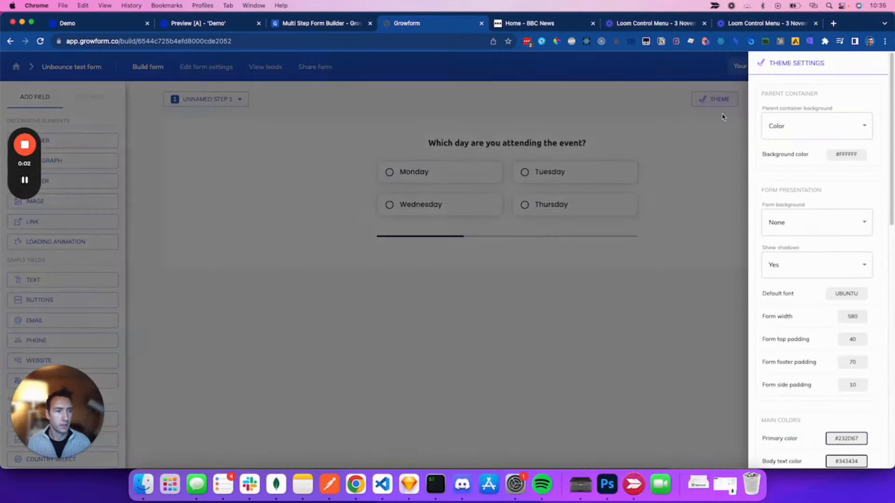
left_click(816, 137)
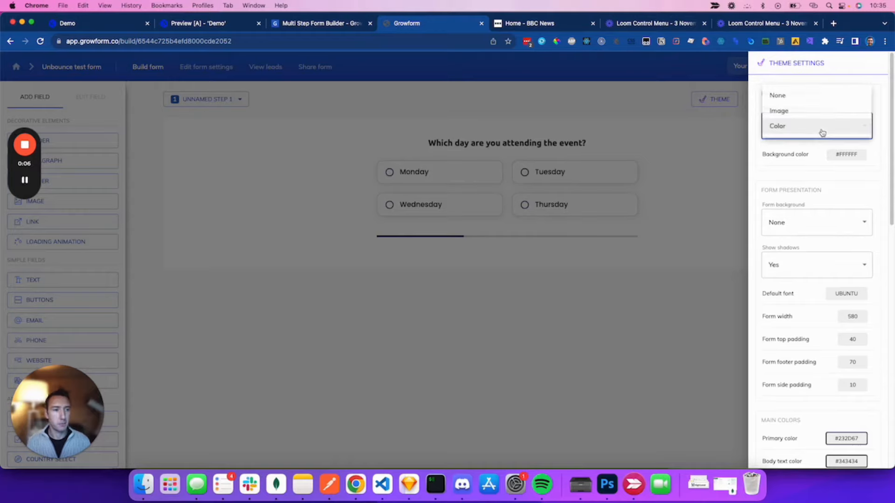
left_click(802, 94)
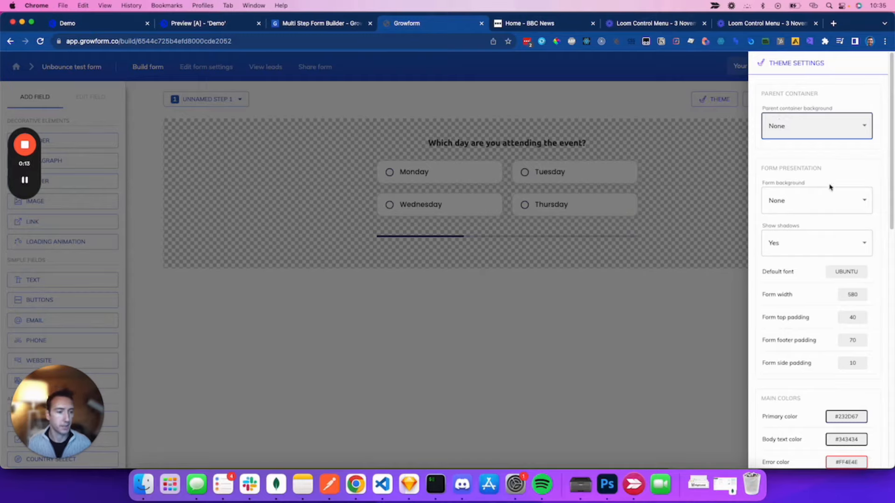
left_click(849, 272)
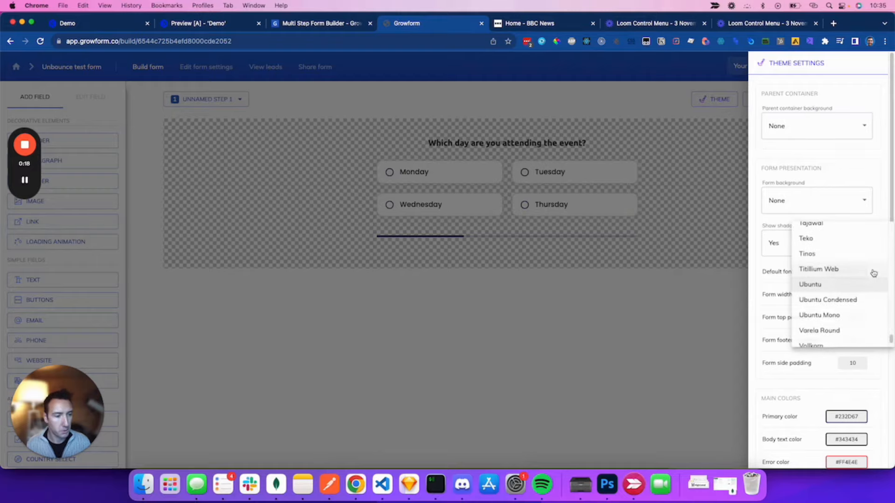
left_click_drag(891, 337, 855, 214)
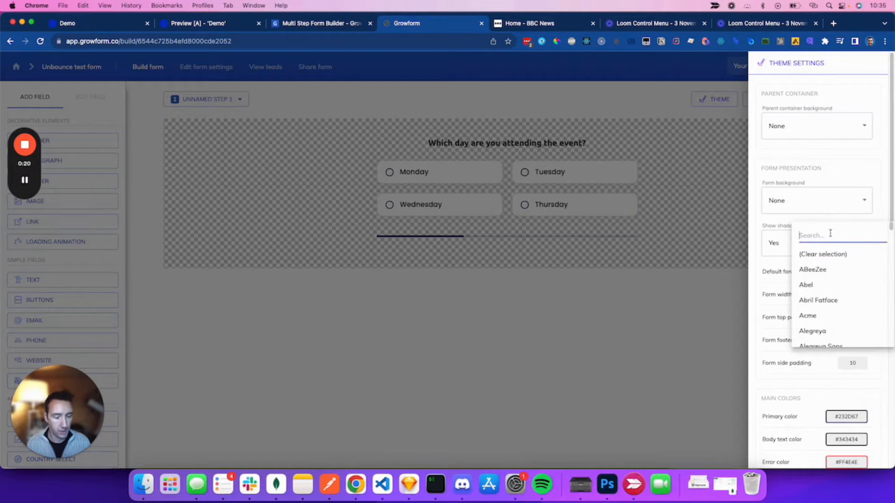
type("mont")
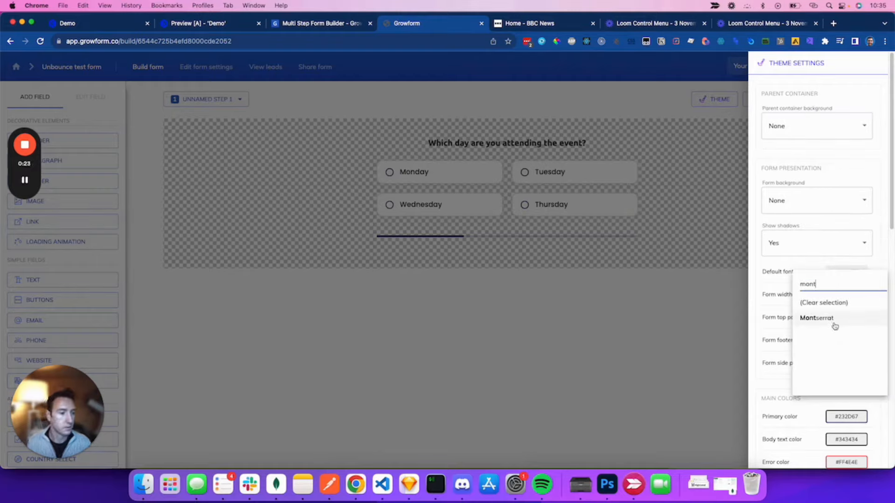
left_click(834, 321)
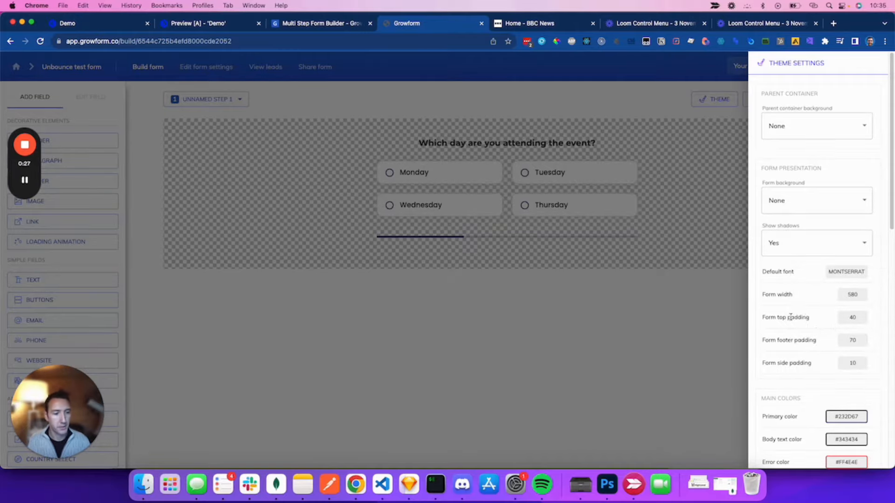
Step: Set both form top padding and form footer padding to 15
left_click(855, 320)
left_click_drag(842, 322, 825, 311)
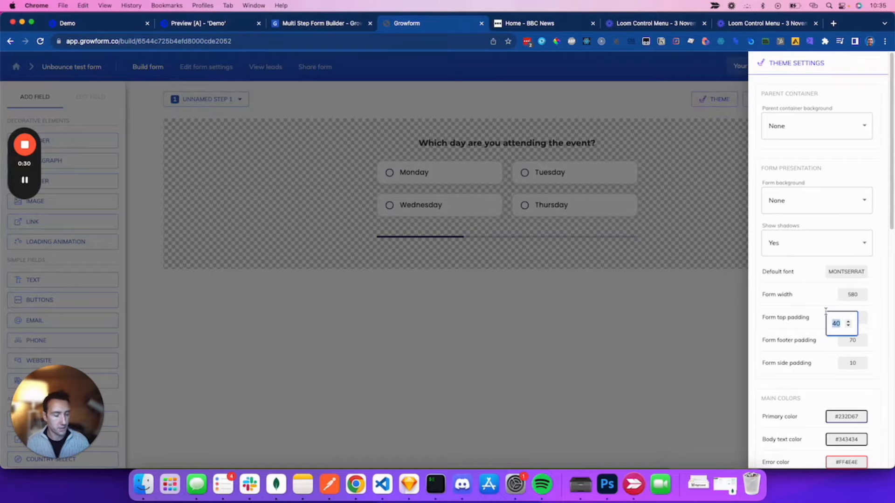
type("15")
key("Tab")
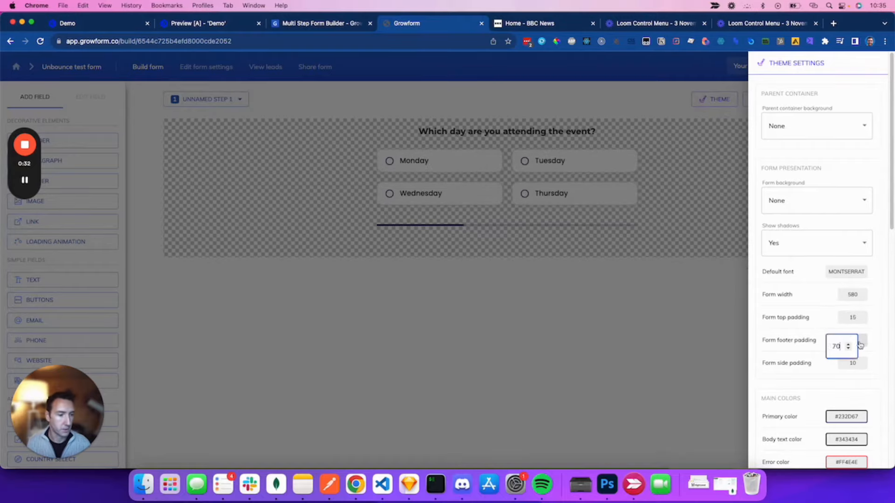
type("15")
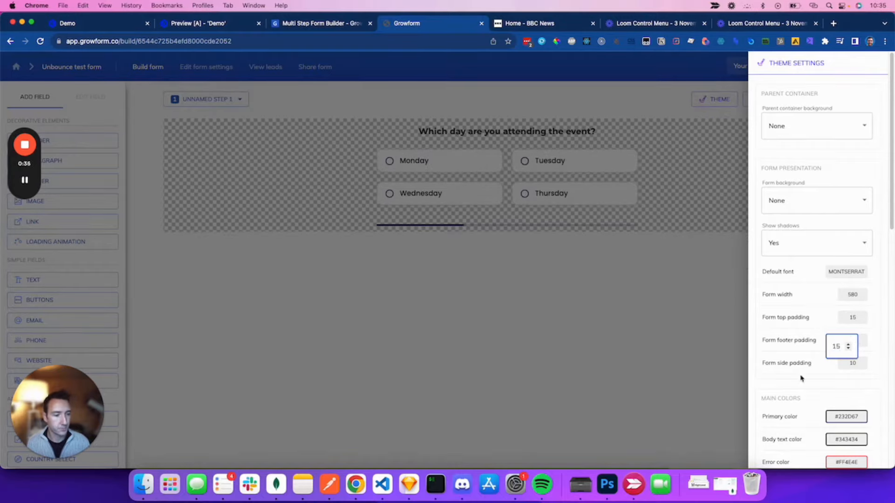
left_click(802, 395)
Step: Change the primary colour from #232D67 to orange #FFAD4D
scroll(802, 355, "down", 5)
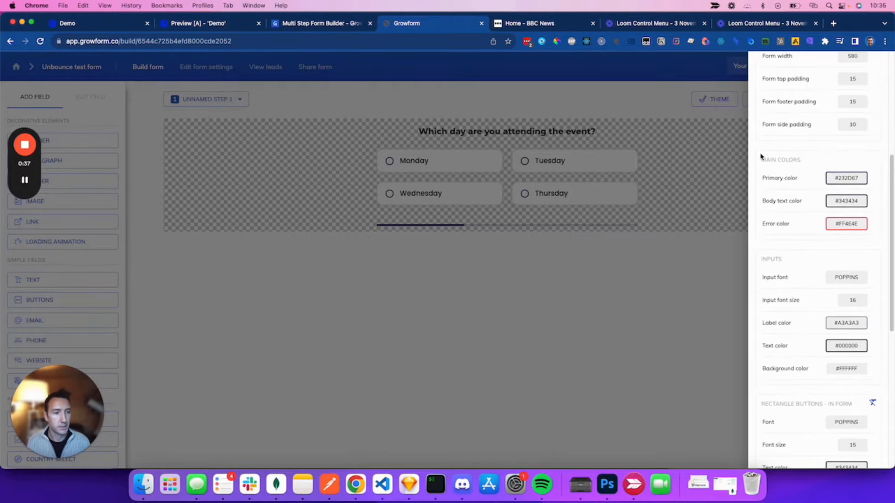
left_click(847, 178)
double_click(545, 320)
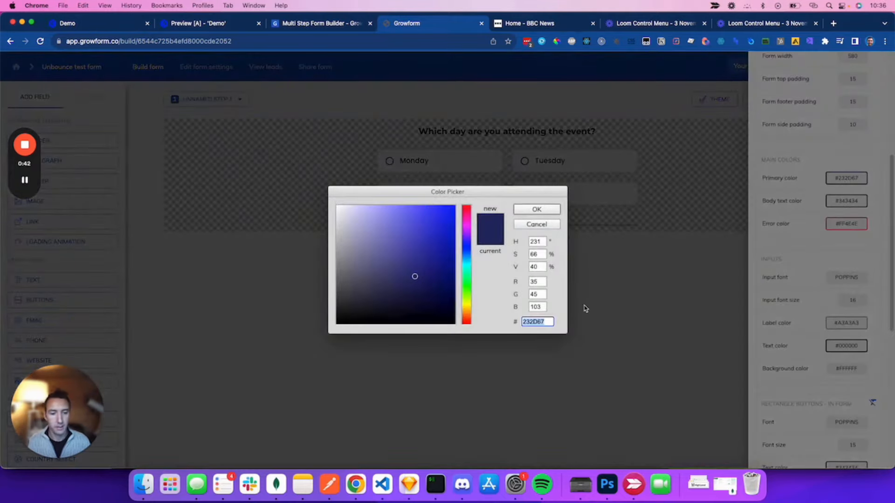
mouse_move(15, 181)
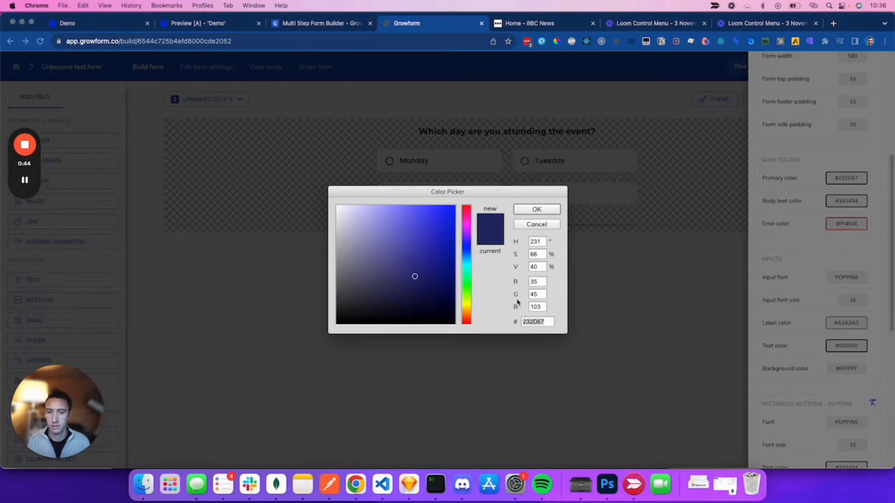
double_click(539, 322)
type("ffad4d")
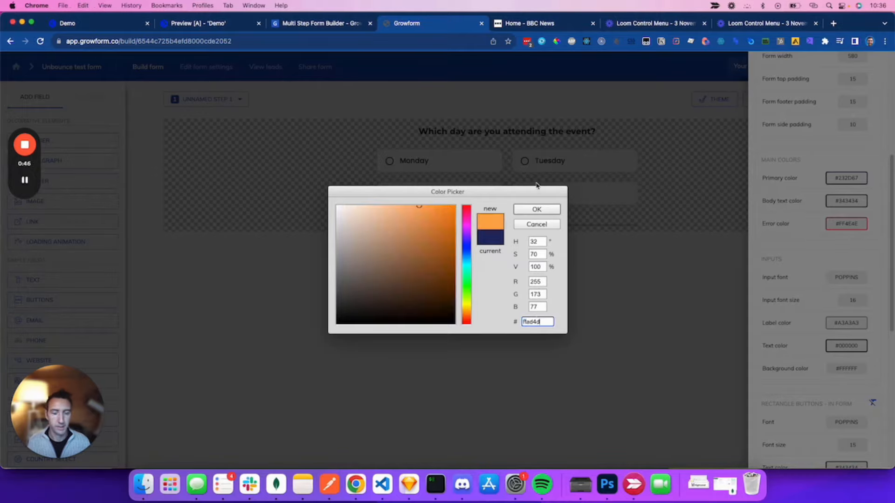
left_click(542, 208)
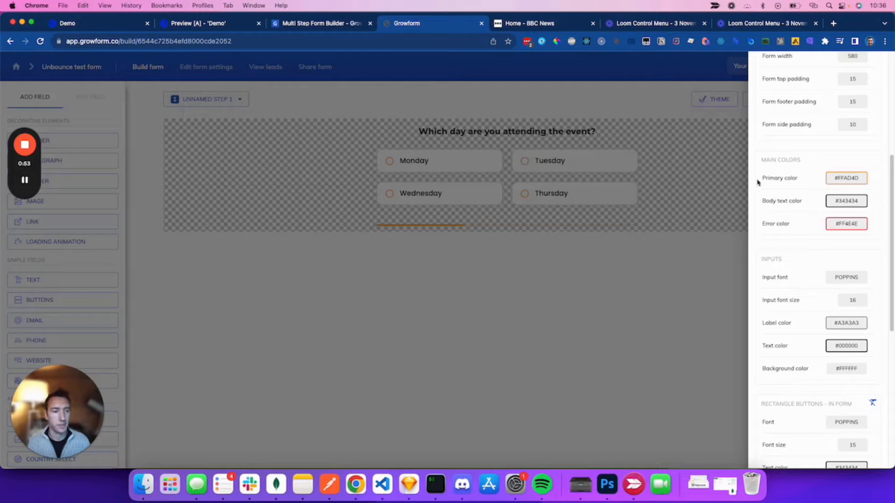
scroll(812, 251, "down", 2)
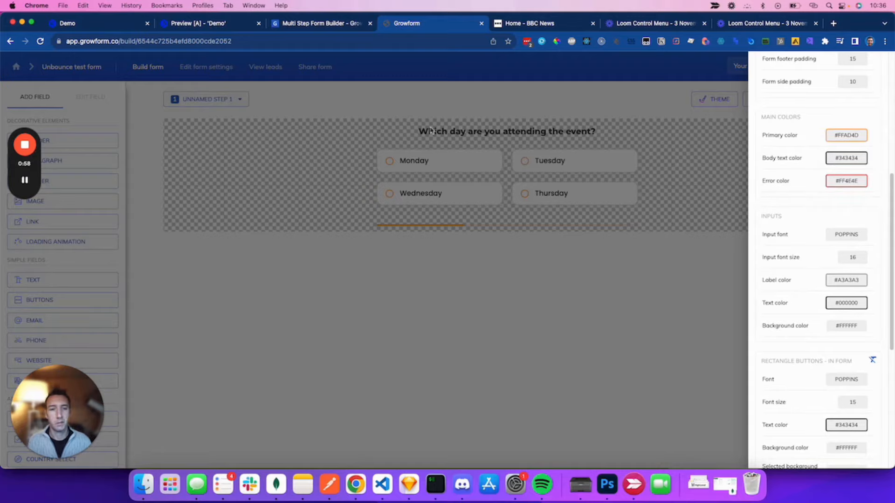
Step: Make the body text colour white (#FFFFFF) and start adjusting the form width
left_click(859, 159)
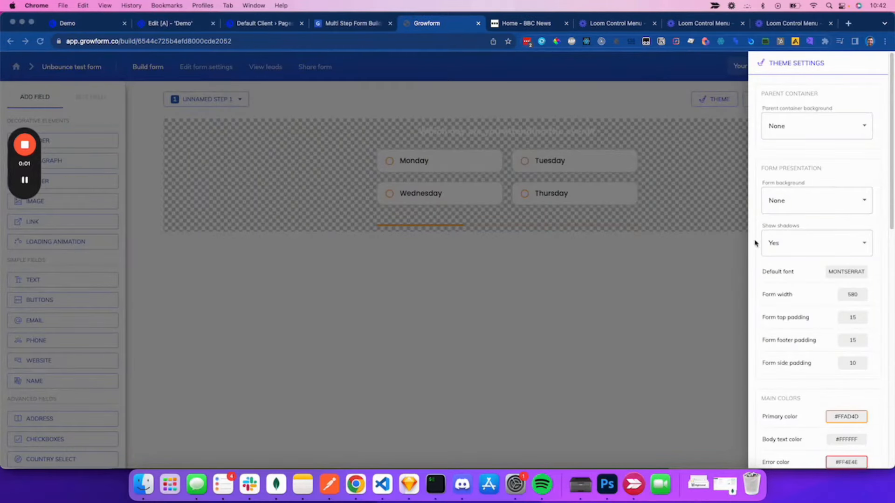
left_click(852, 295)
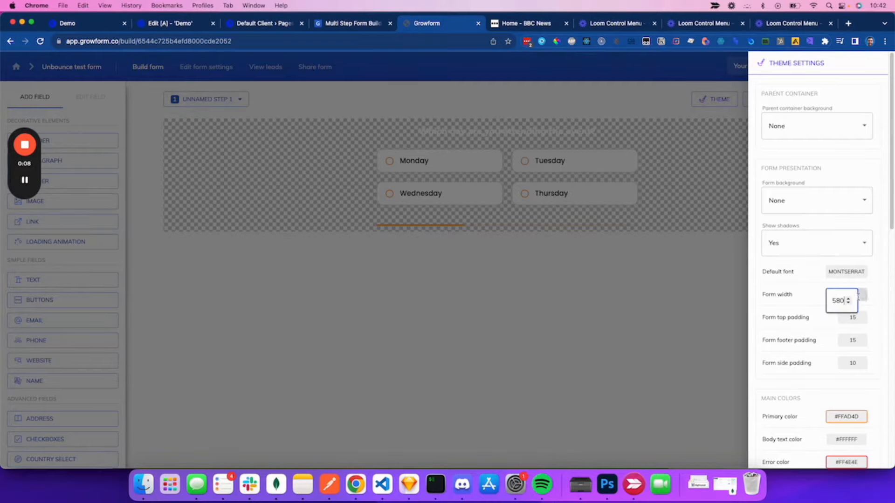
key("Down")
key("Down")
key("Down")
key("Down")
key("Down")
key("Down")
key("Down")
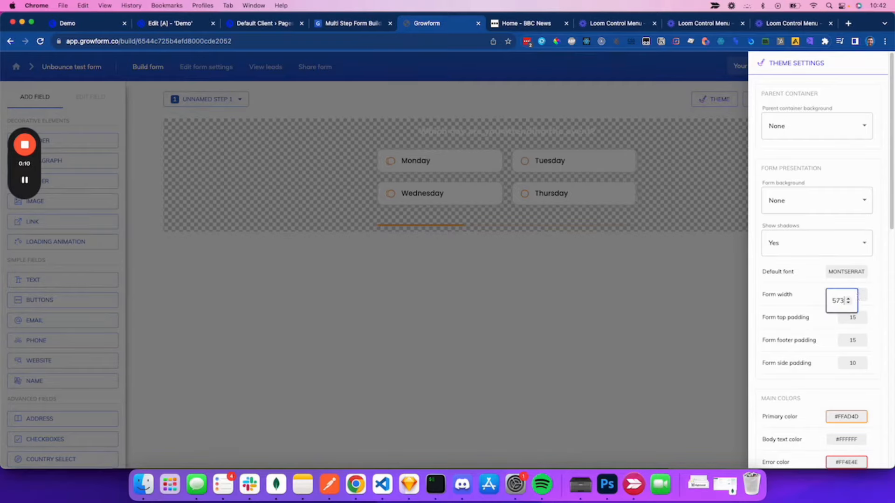
key("Up")
key("Up")
key("Up")
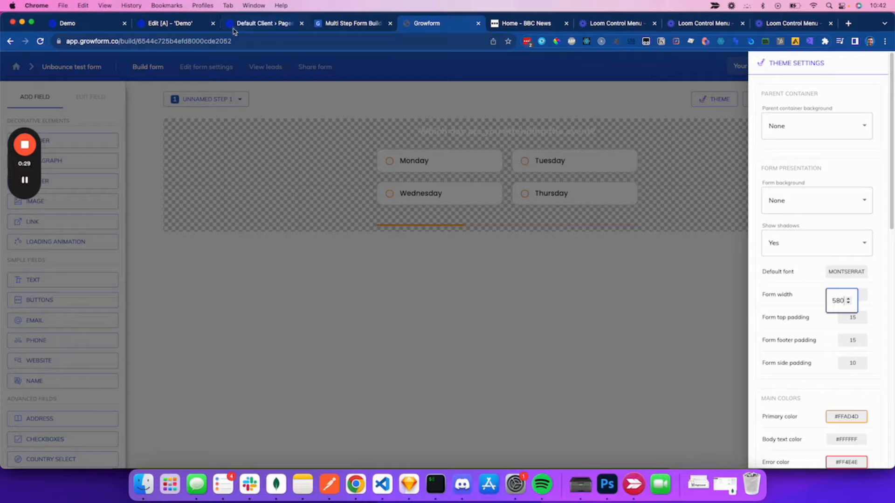
Step: Check the Custom HTML block's width in Unbounce and set the form width to 405
left_click(171, 24)
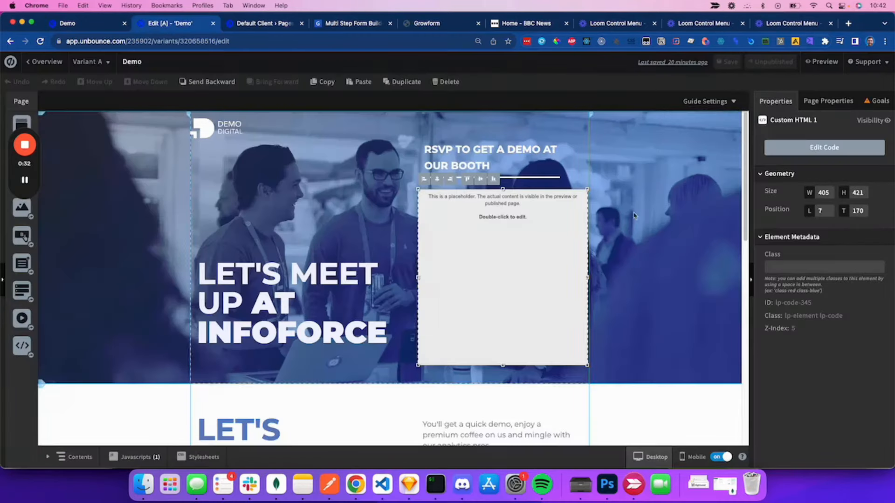
left_click(594, 201)
left_click(508, 206)
left_click(443, 25)
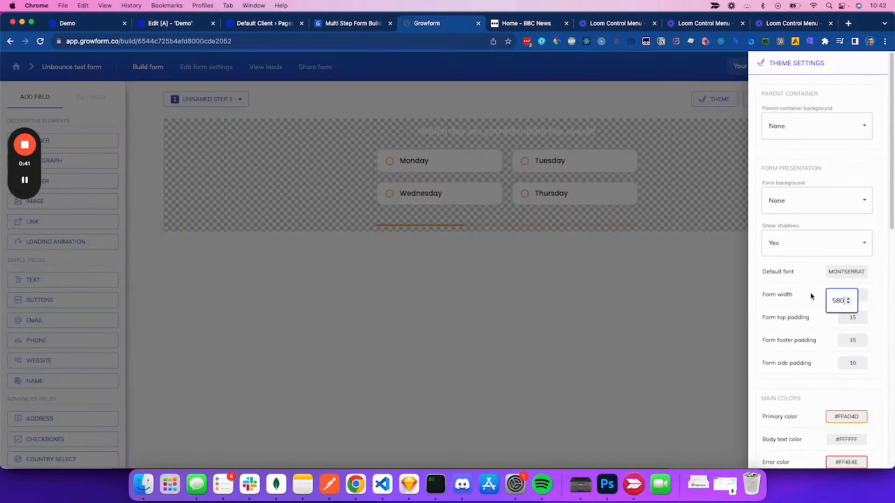
key("super+a")
type("405")
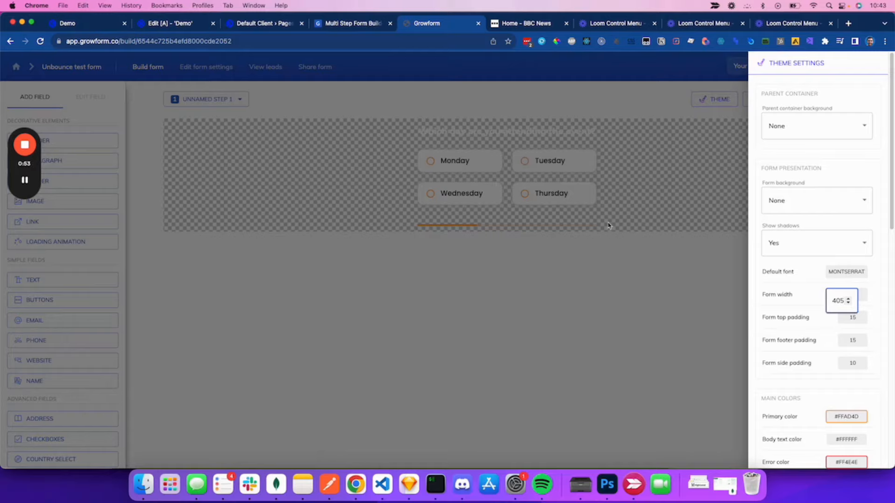
left_click(622, 248)
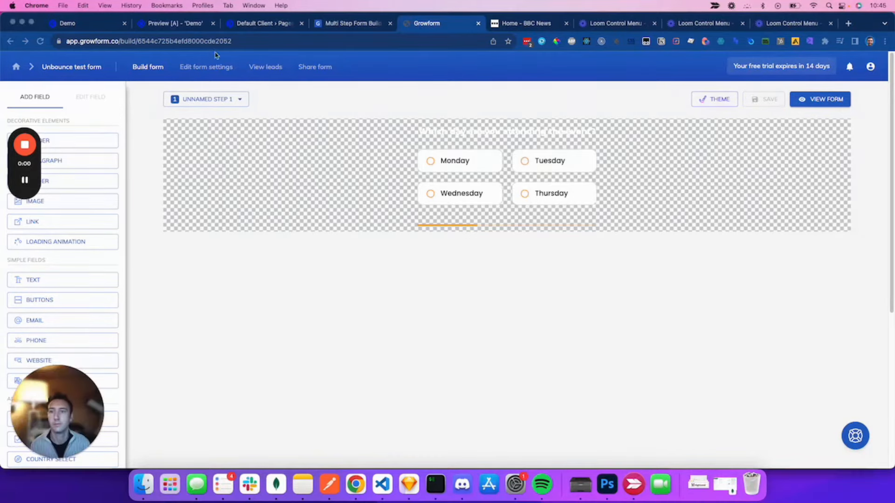
Step: In the page preview, choose Monday, enter the attendee's name, e-mail and phone number, and submit
left_click(171, 24)
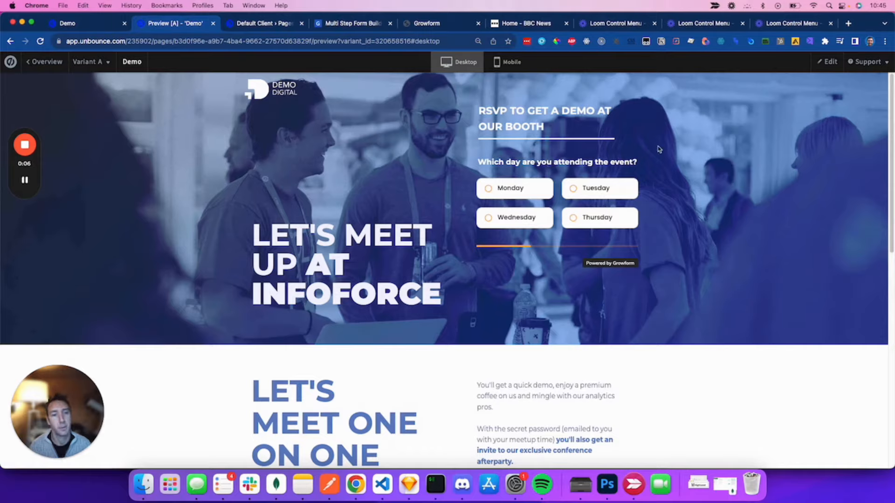
left_click(515, 190)
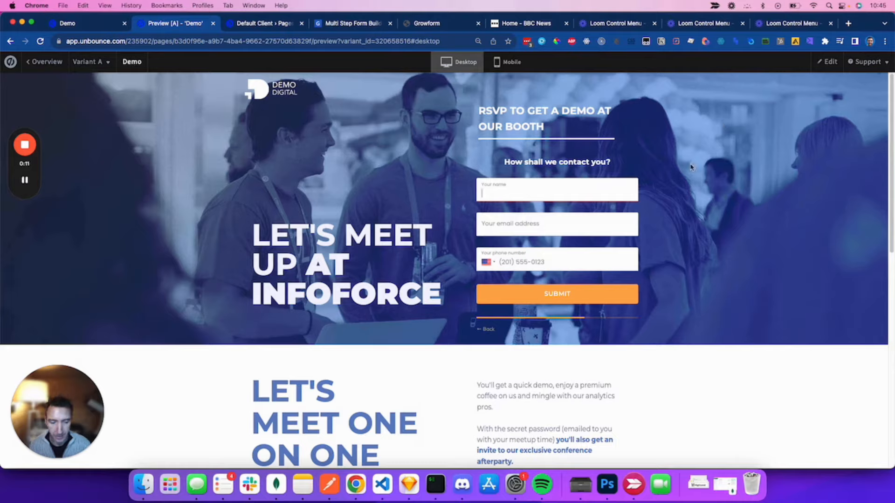
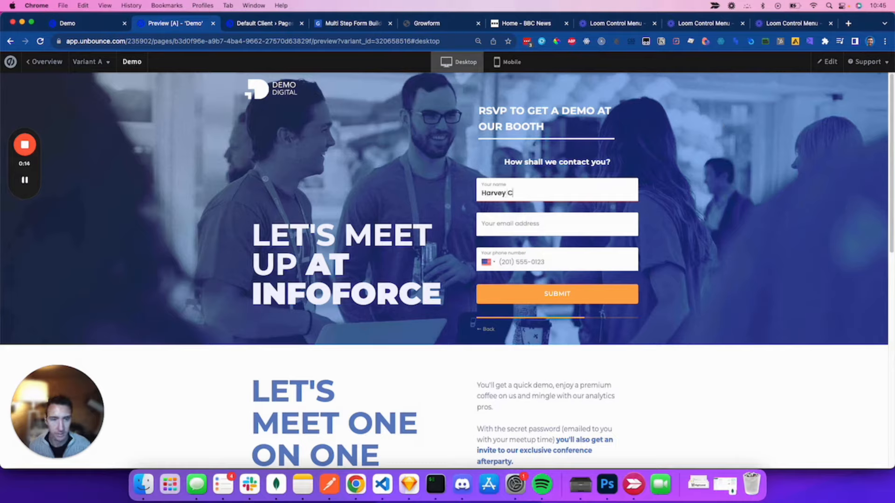
key("Tab")
type("arvey@example.com")
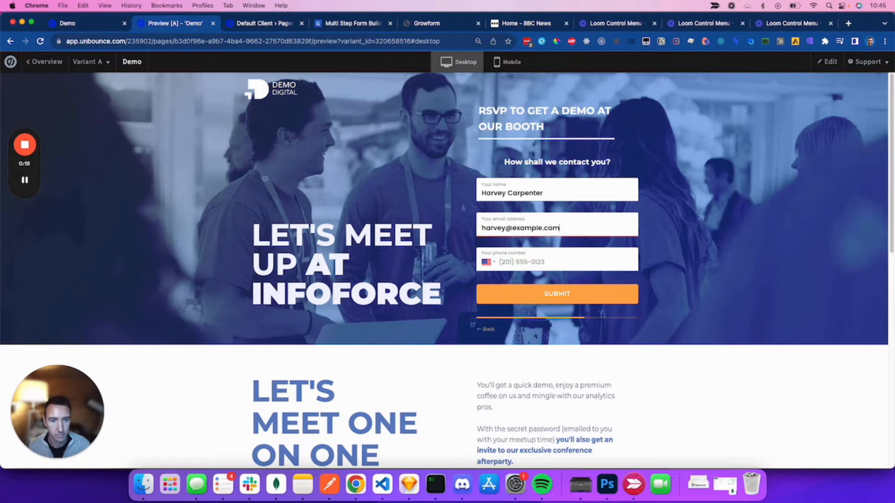
key("Tab")
type("2012345678")
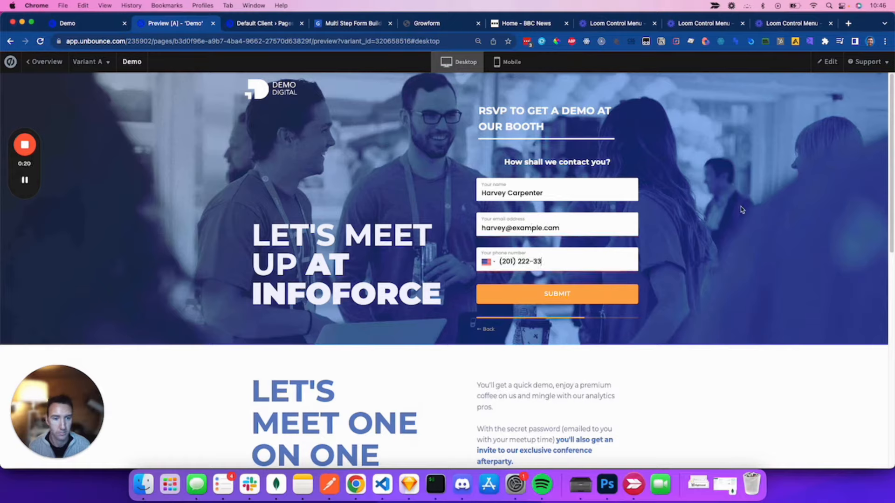
key("Return")
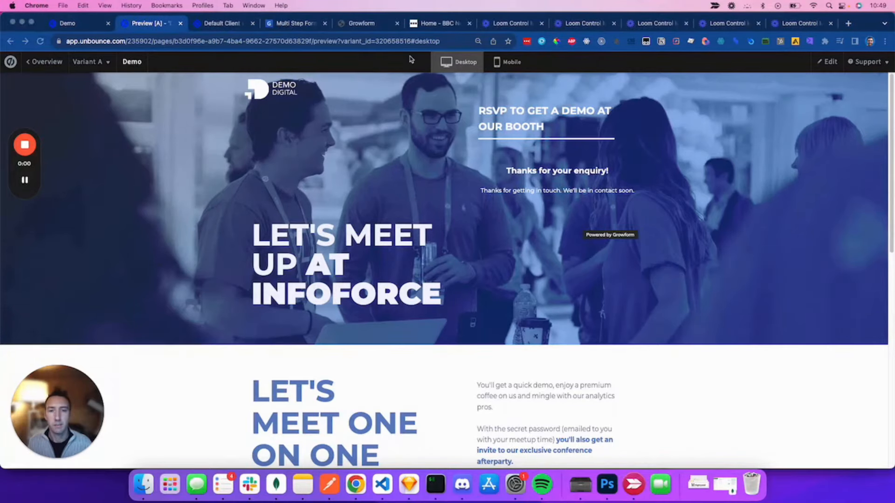
left_click(368, 23)
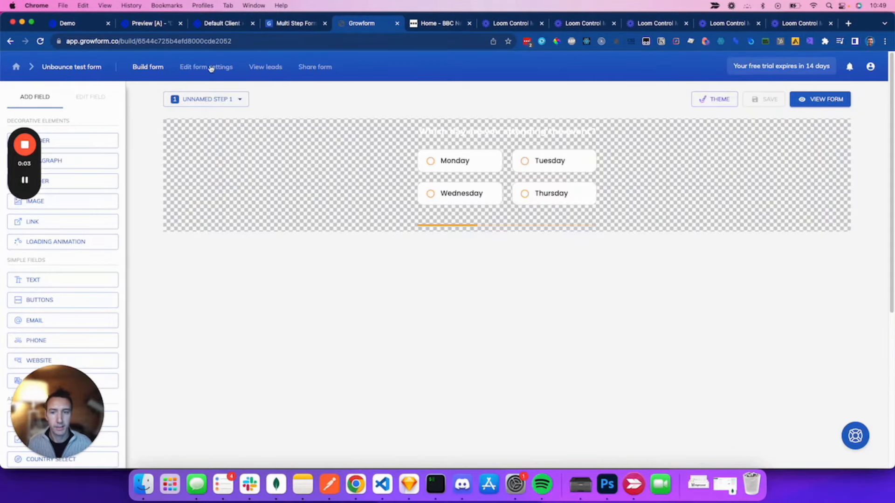
Step: Rename step 1 of the form to 'Day of week'
left_click(204, 99)
left_click(238, 165)
triple_click(422, 197)
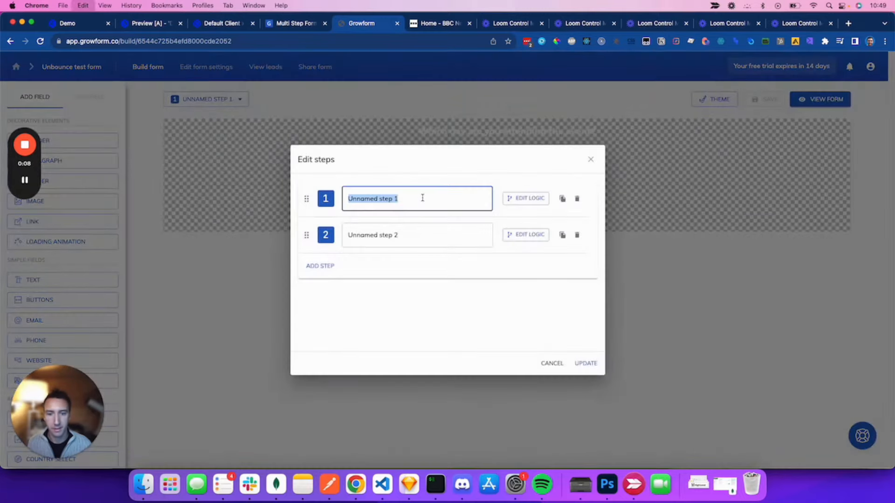
type("Da")
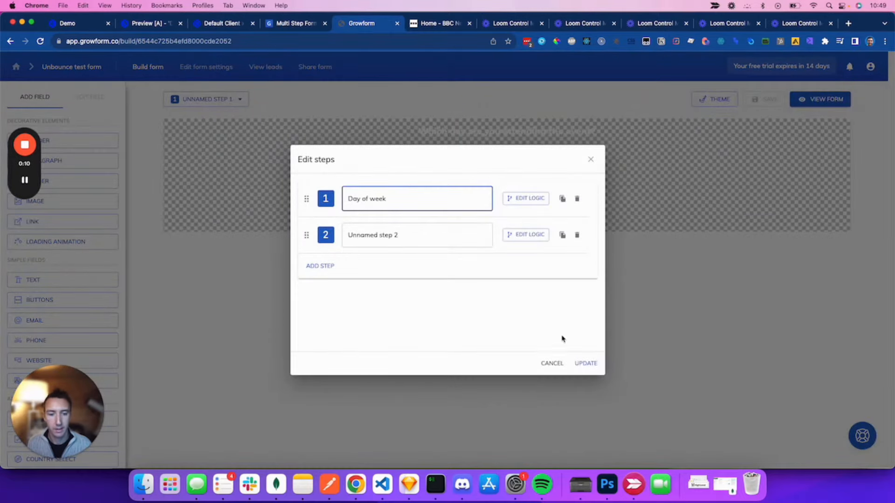
type("y of week")
left_click(585, 363)
Step: Rename step 2 to 'Contact details', then return to the Day of week step
left_click(229, 99)
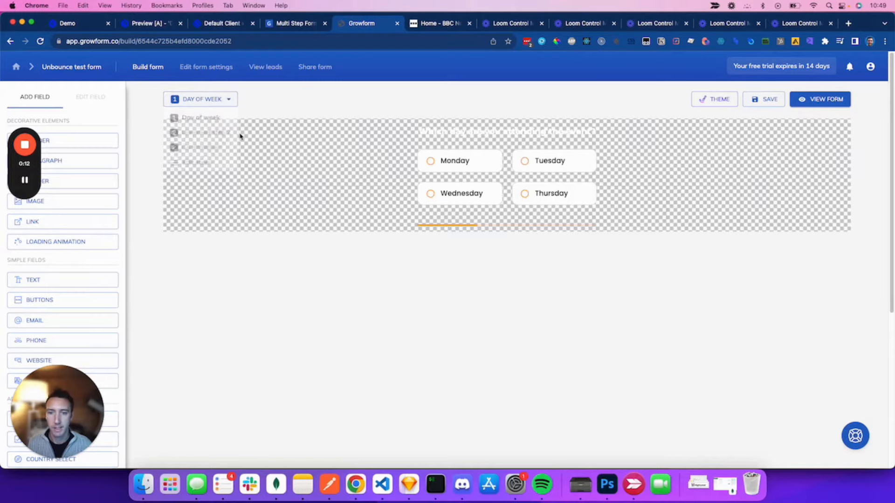
left_click(212, 132)
left_click(238, 99)
left_click(236, 164)
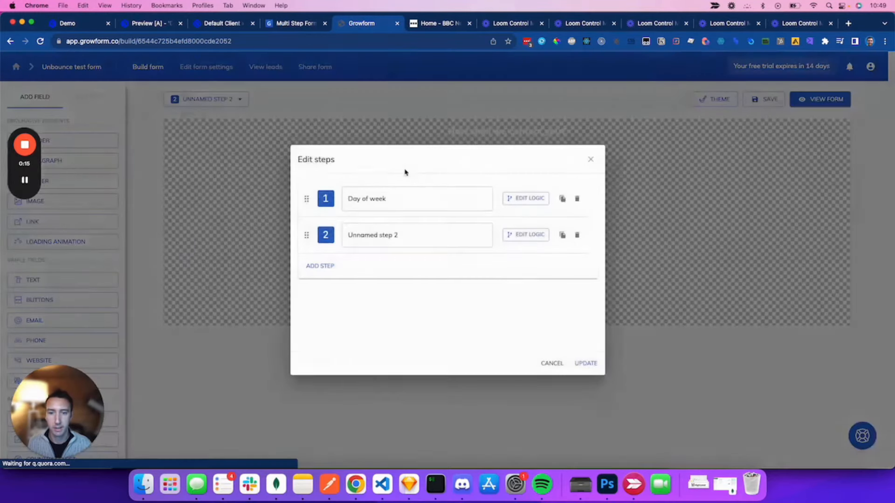
triple_click(416, 240)
type("Contact details")
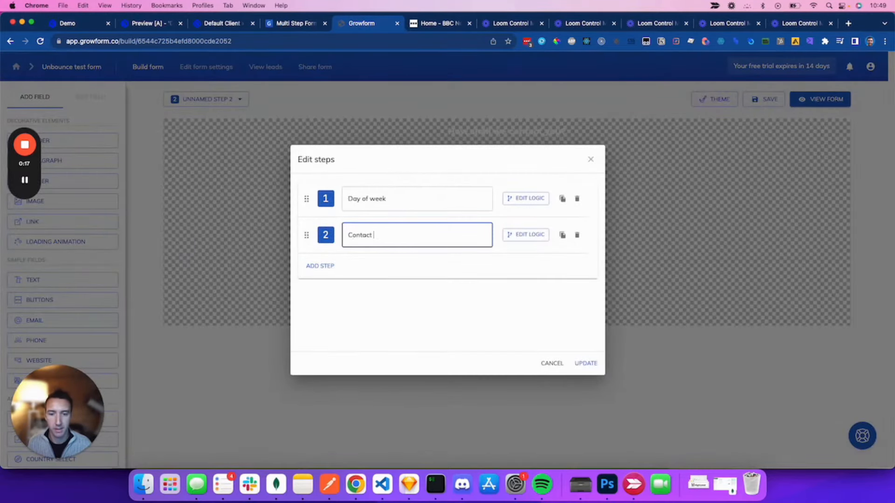
left_click(596, 364)
left_click(239, 120)
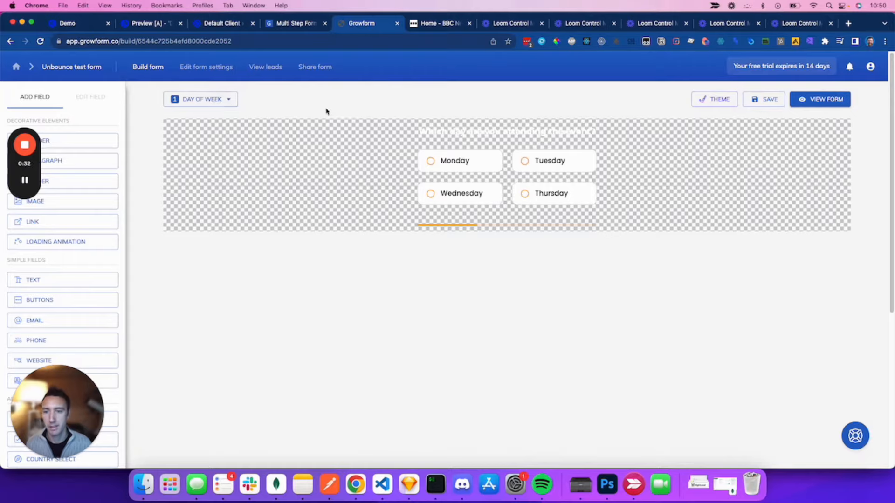
Step: Add a new 'Monday details' step and move it to position 2
left_click(226, 99)
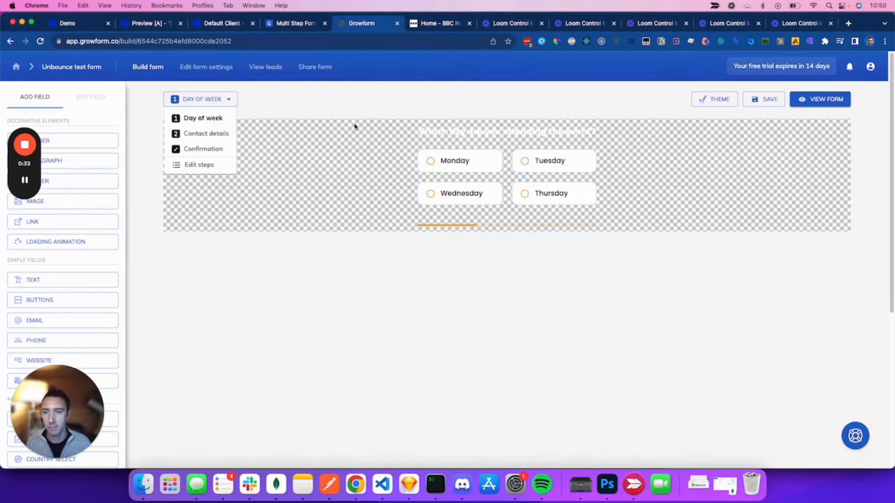
left_click(207, 166)
left_click(318, 267)
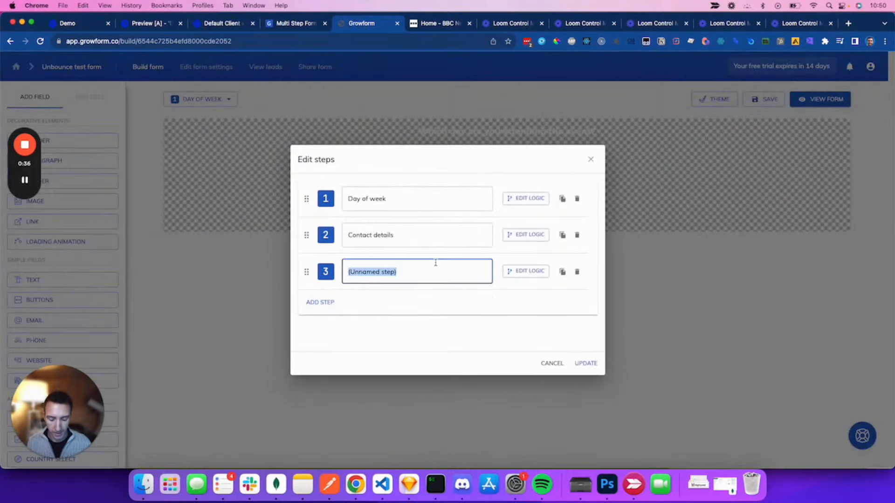
type("Monday details")
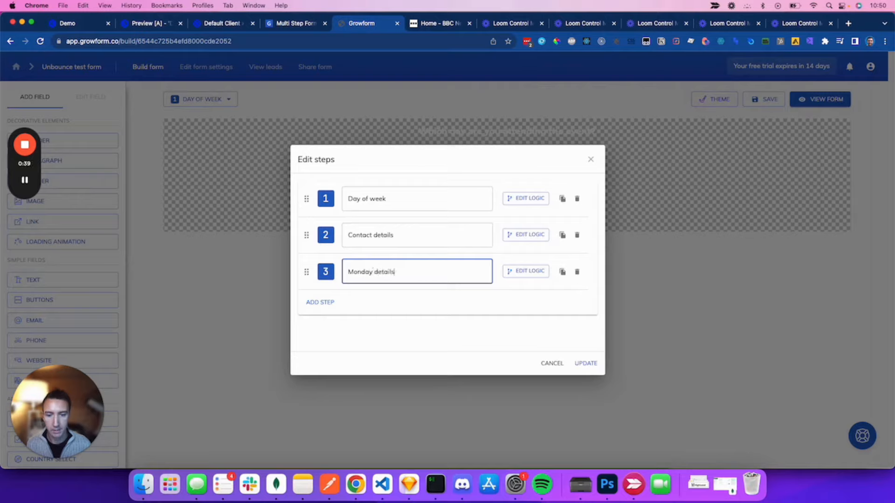
left_click_drag(307, 272, 306, 233)
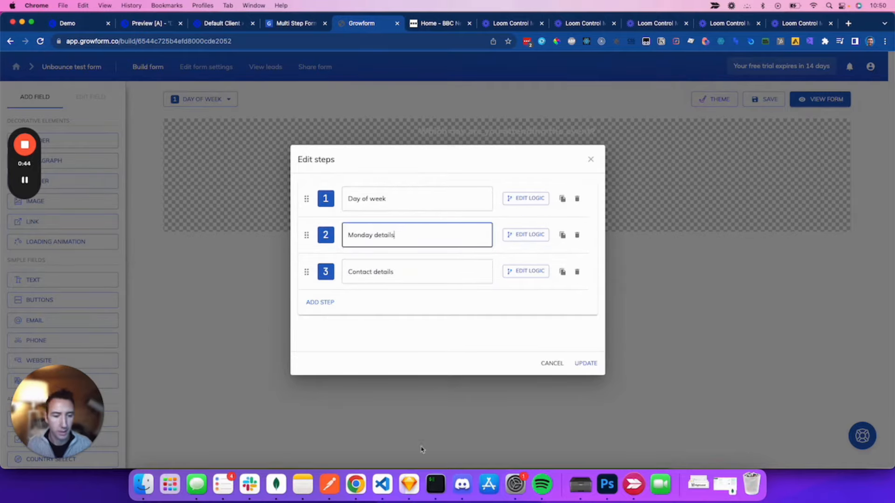
left_click(587, 363)
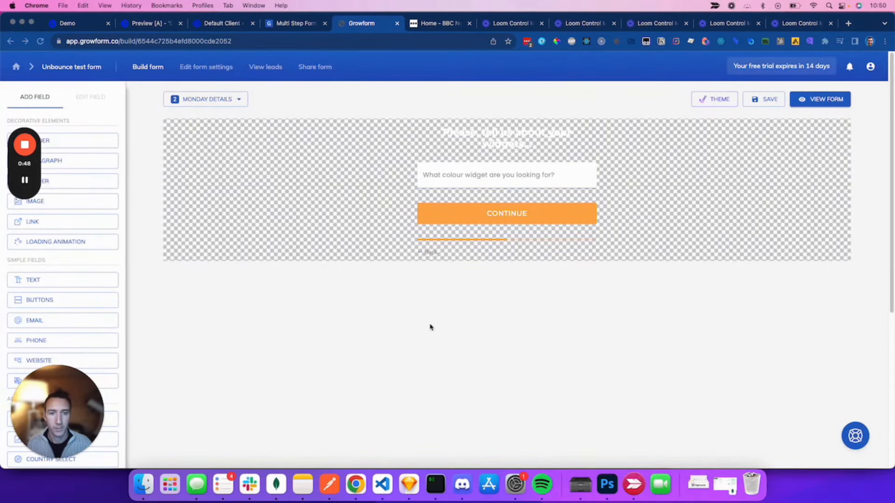
Step: Change the Monday step's header text to 'Monday Mayhem! Which seminar?'
left_click(524, 141)
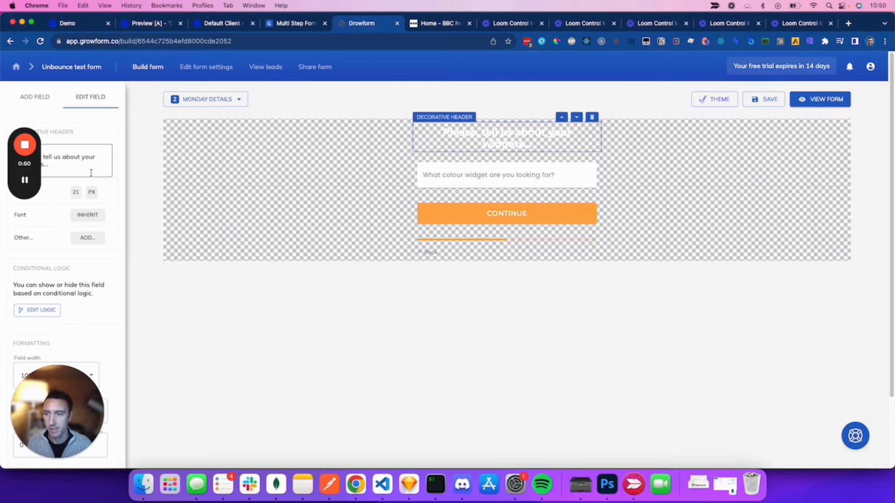
triple_click(62, 167)
left_click_drag(34, 180, 29, 269)
triple_click(83, 159)
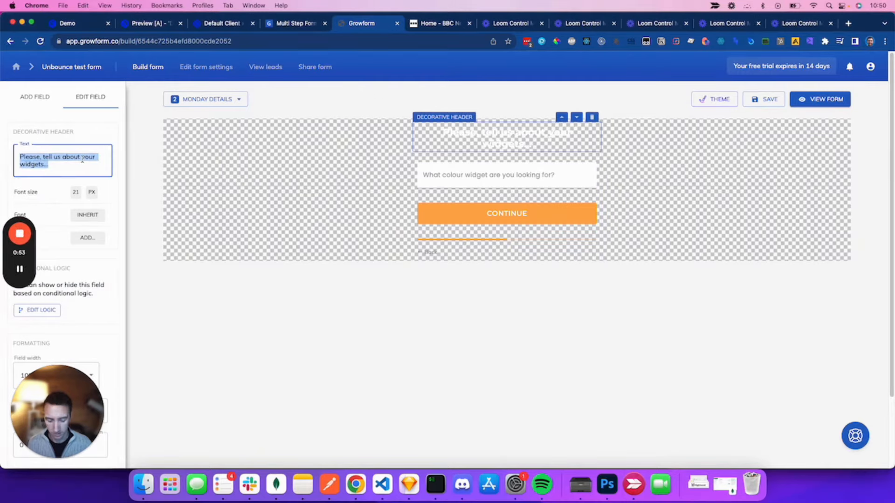
type("Monday Mayhem?")
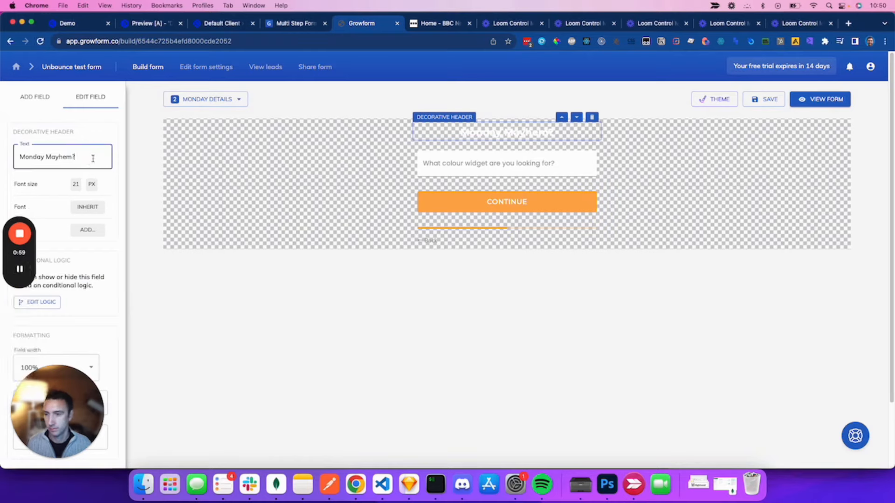
key("BackSpace")
type("! Which seminar?")
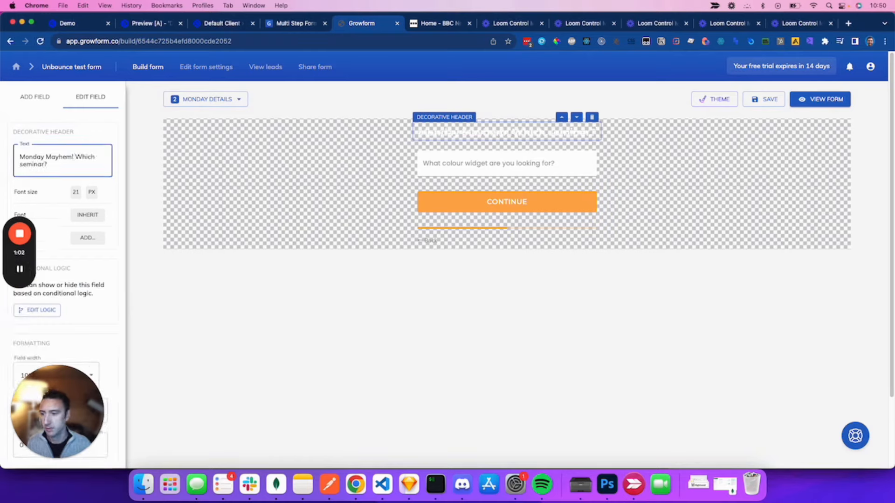
Step: Set the header's font size to 18 px
left_click(75, 196)
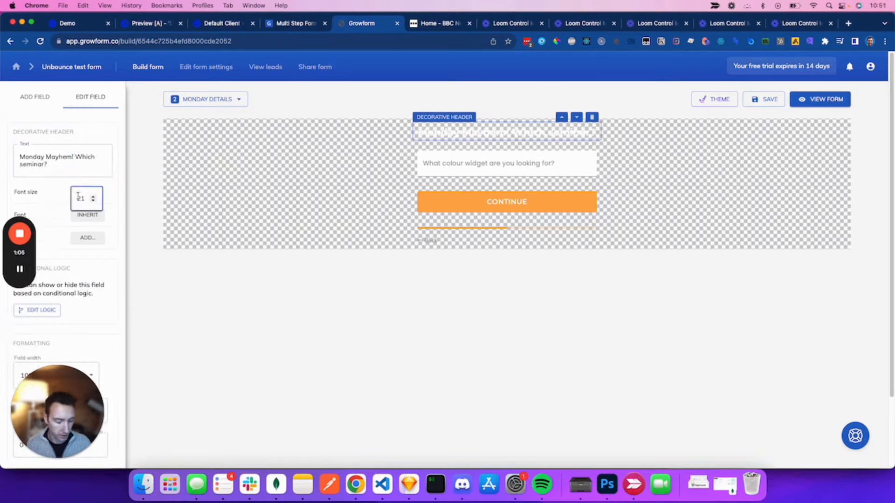
key("BackSpace")
key("BackSpace")
type("18")
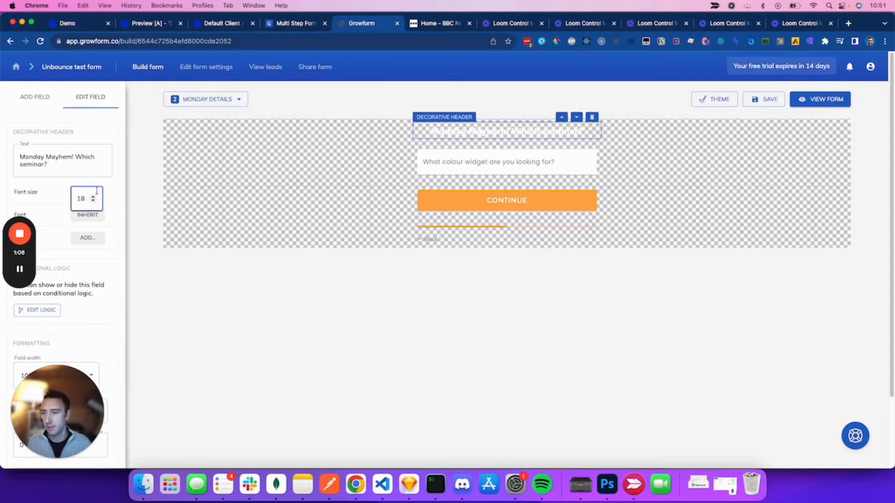
left_click(37, 275)
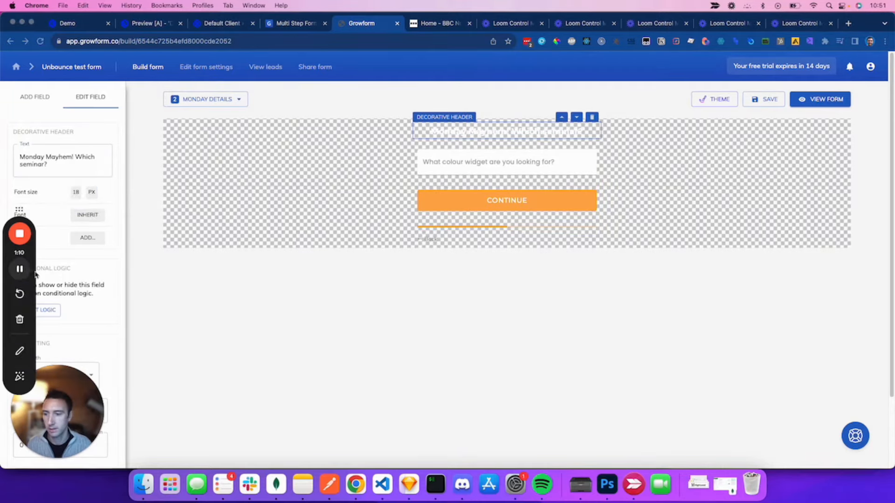
Step: Replace the colour-widget text field with a single-select dropdown named 'Which seminar'
left_click(527, 169)
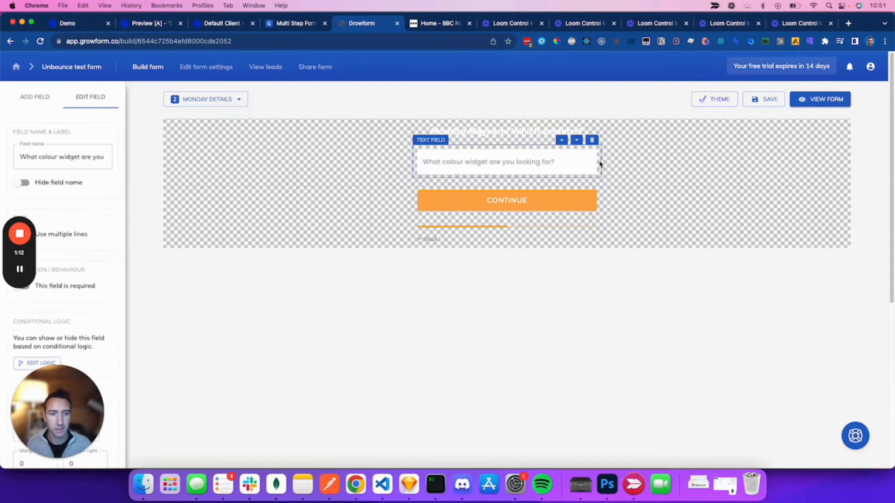
left_click(592, 140)
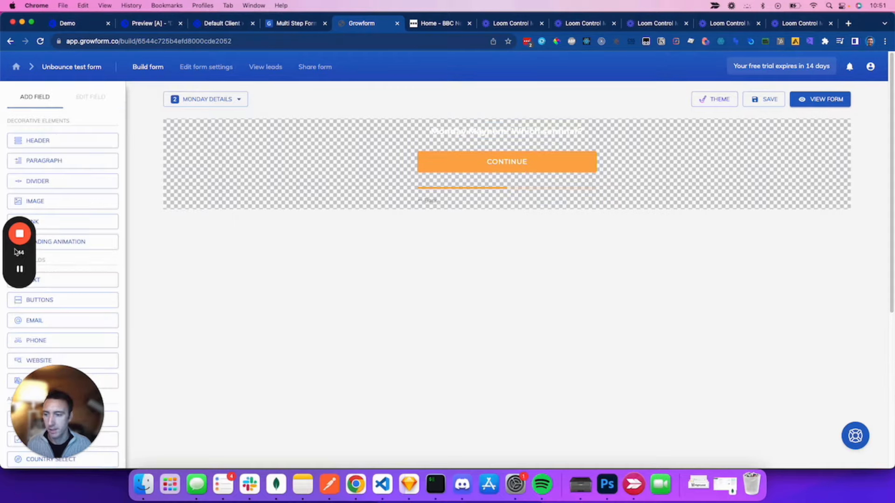
left_click_drag(16, 252, 219, 267)
scroll(101, 241, "down", 5)
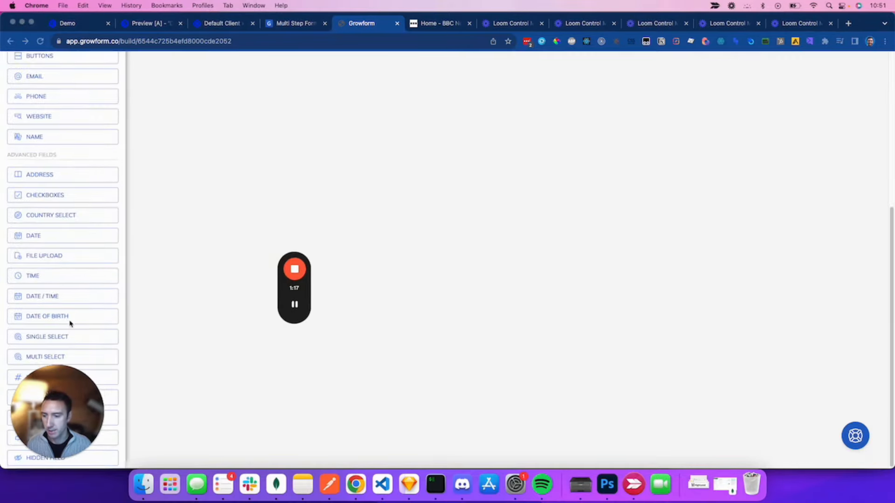
left_click(83, 340)
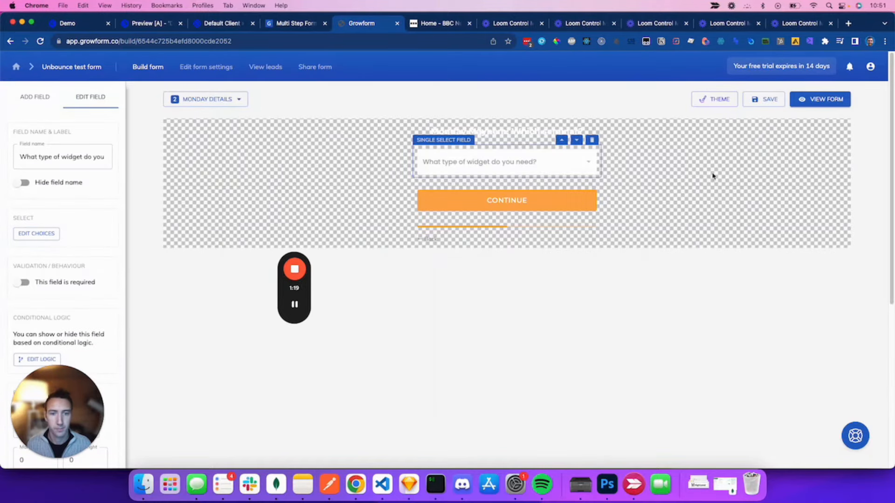
left_click(38, 233)
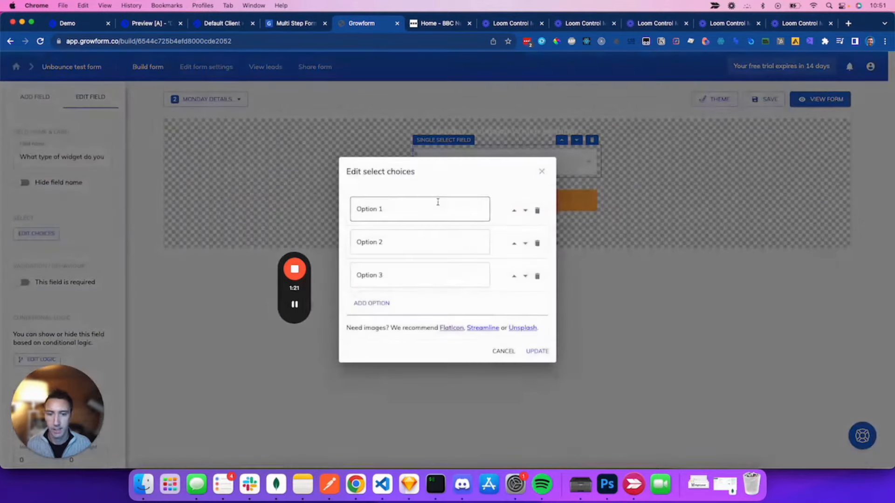
left_click(542, 173)
left_click(63, 157)
key("super+a")
type("W")
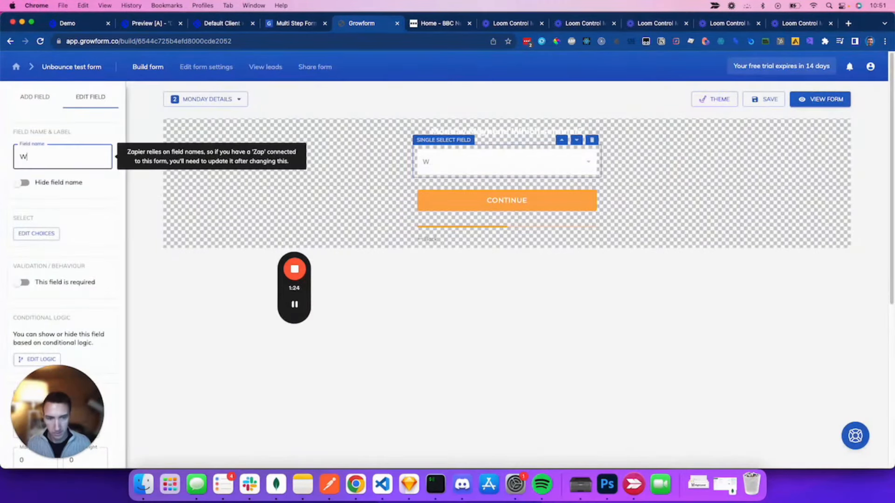
type("hich seminar?")
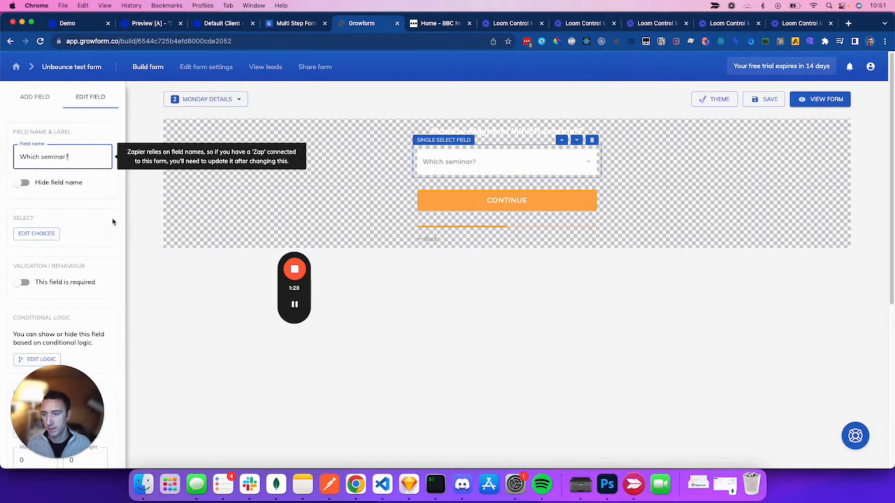
Step: Set the dropdown's choices to CRO Fundamentals, Google Mastery and Meta Ads
left_click(43, 236)
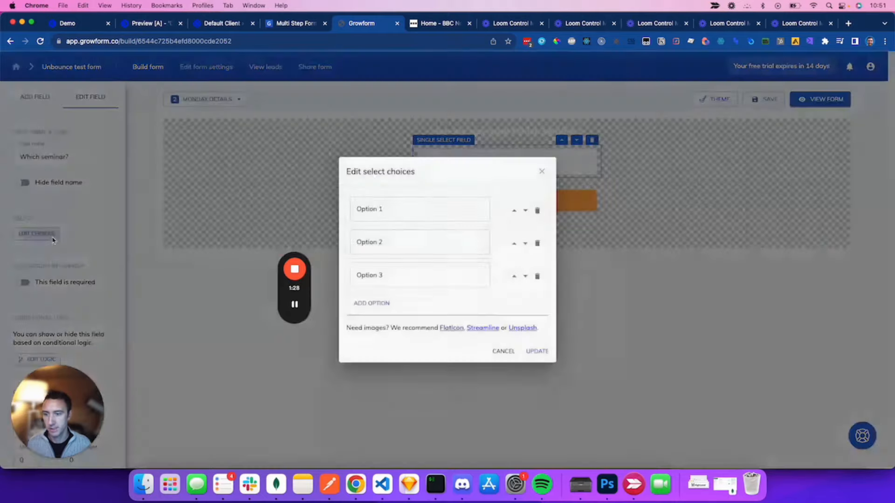
left_click(428, 204)
key("super+a")
left_click_drag(305, 303, 881, 279)
left_click(392, 215)
type("CR")
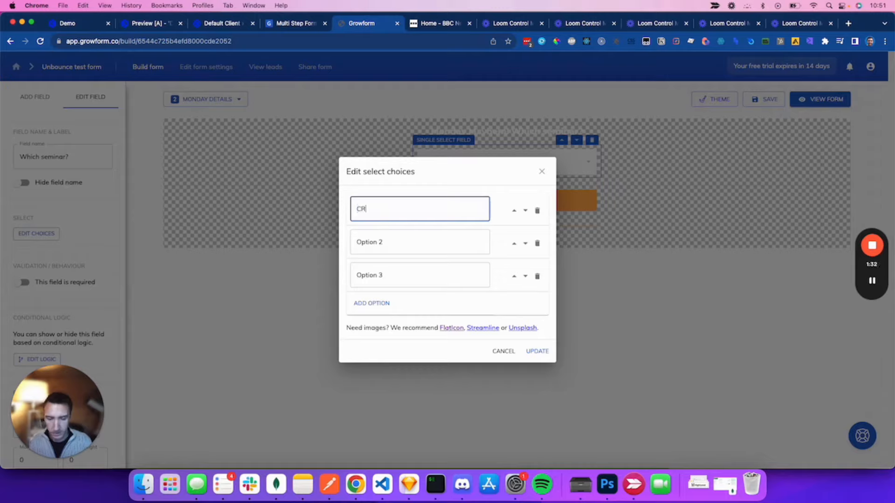
type("O Fundamentals")
left_click(432, 251)
key("super+a")
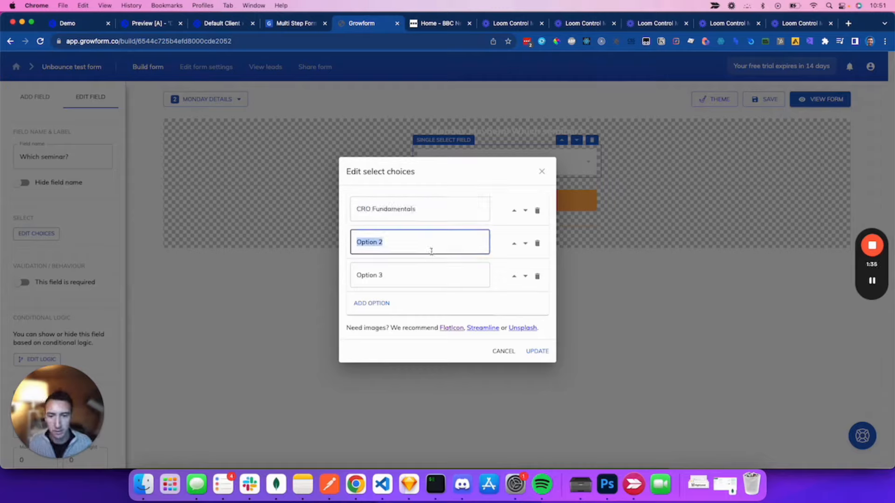
type("Google Mastery")
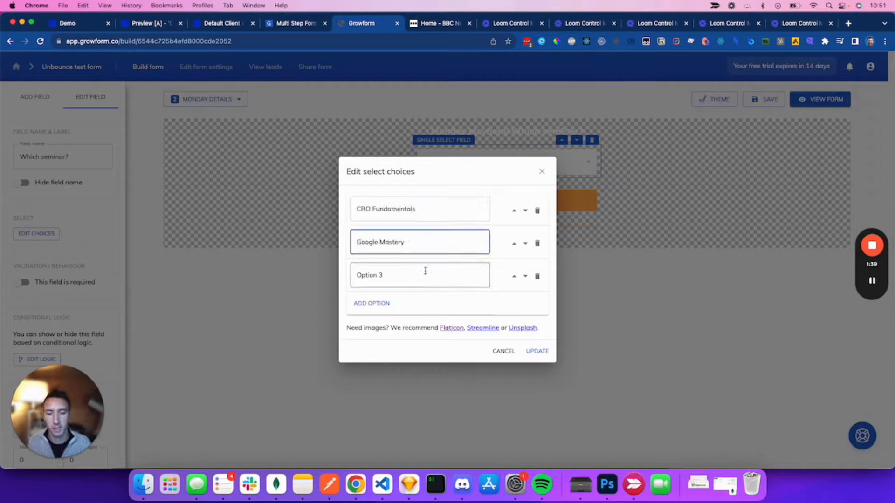
left_click(425, 273)
key("super+a")
type("Me")
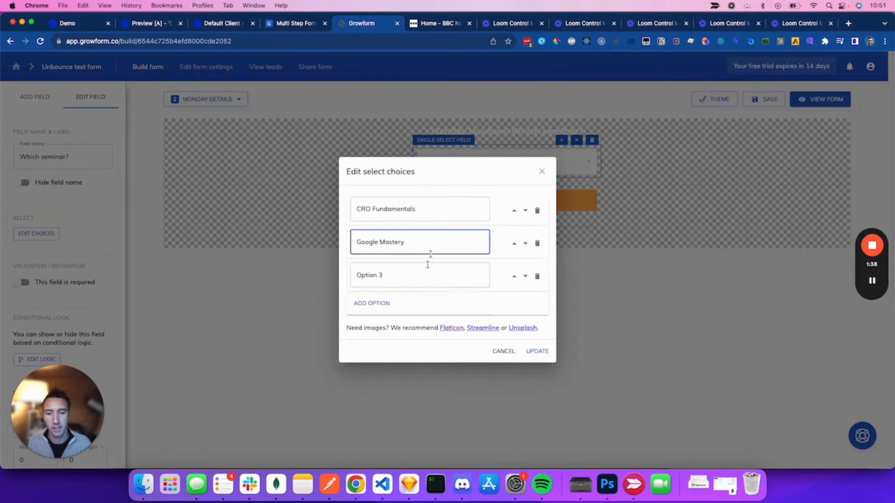
left_click(445, 263)
key("super+a")
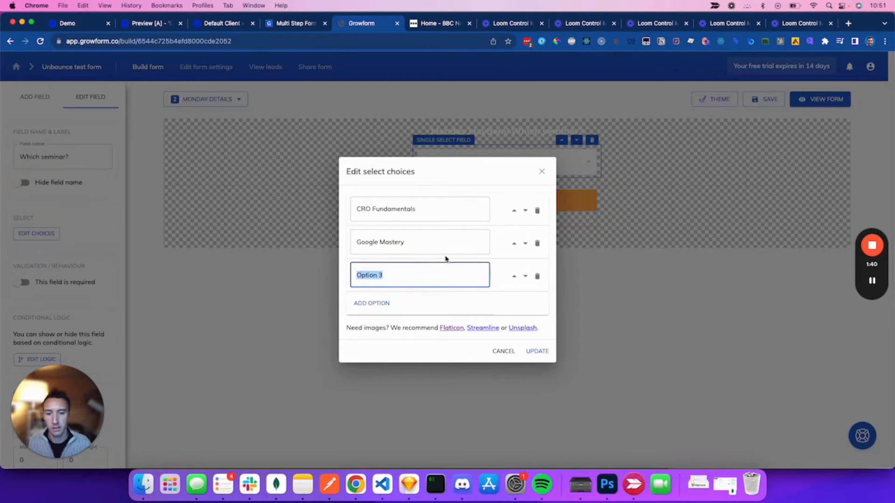
type("Meta Ads")
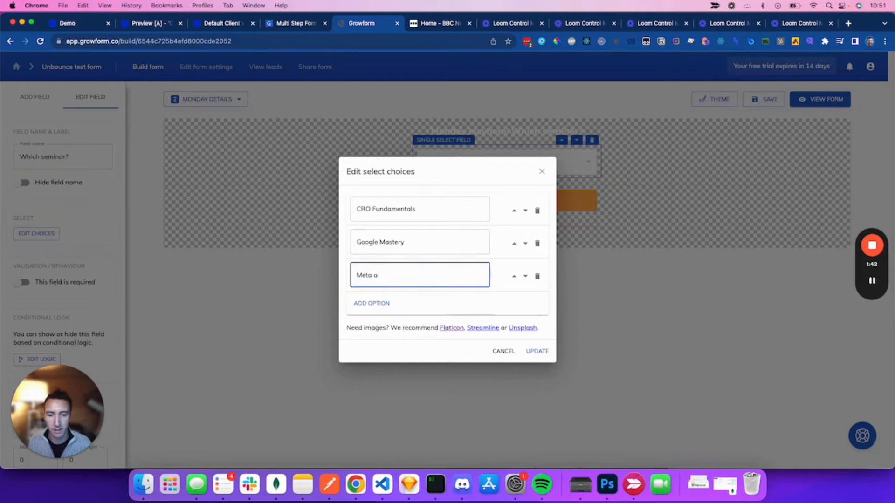
left_click(540, 355)
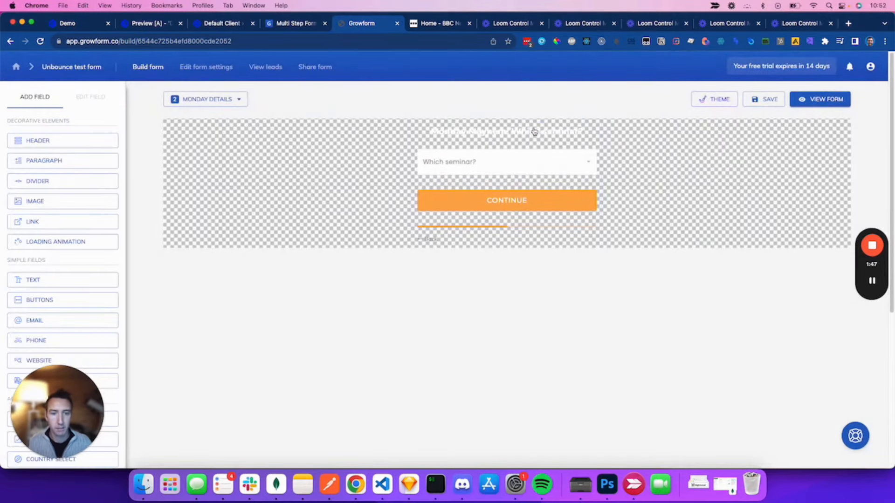
Step: Duplicate the Monday details step and rename the copy 'Tuesday details'
left_click(238, 100)
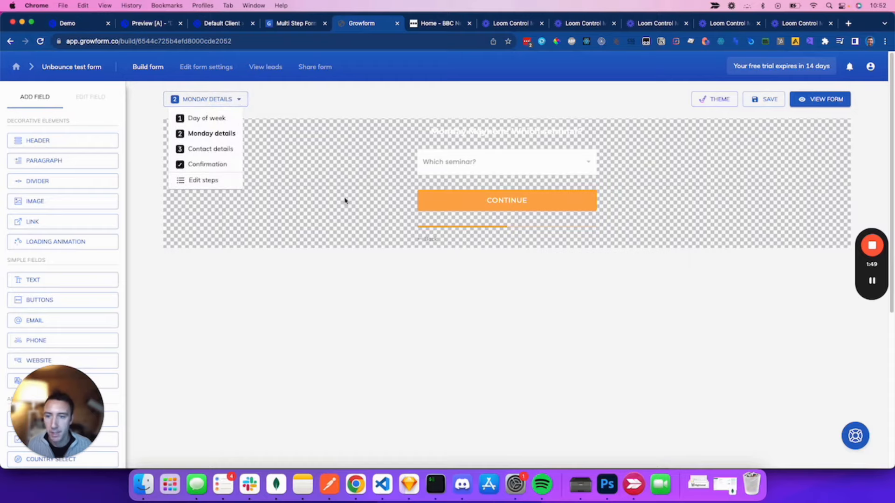
left_click(203, 181)
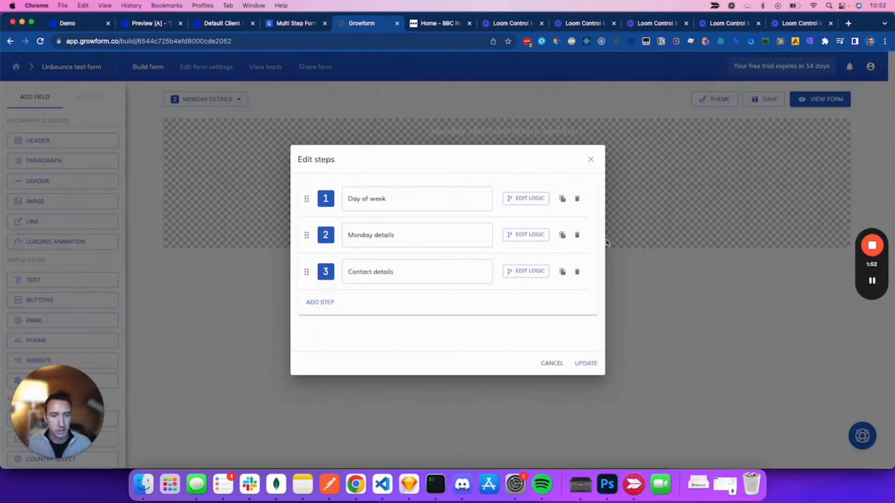
left_click(563, 235)
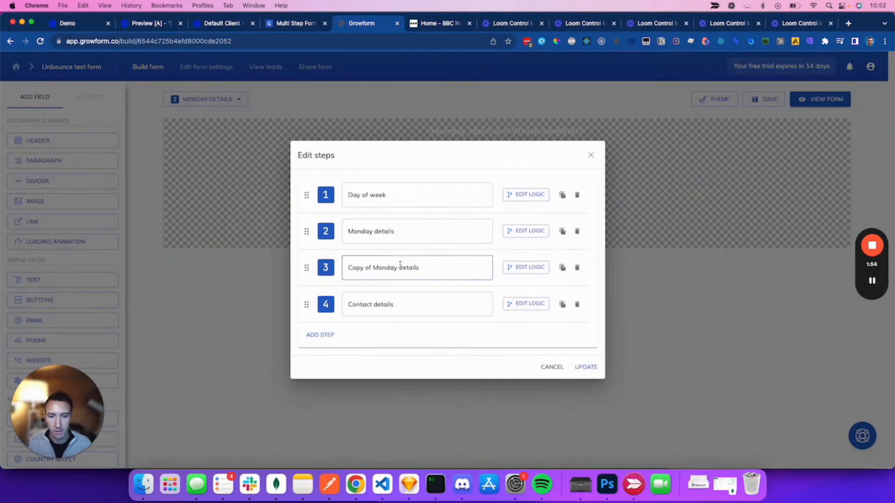
triple_click(440, 266)
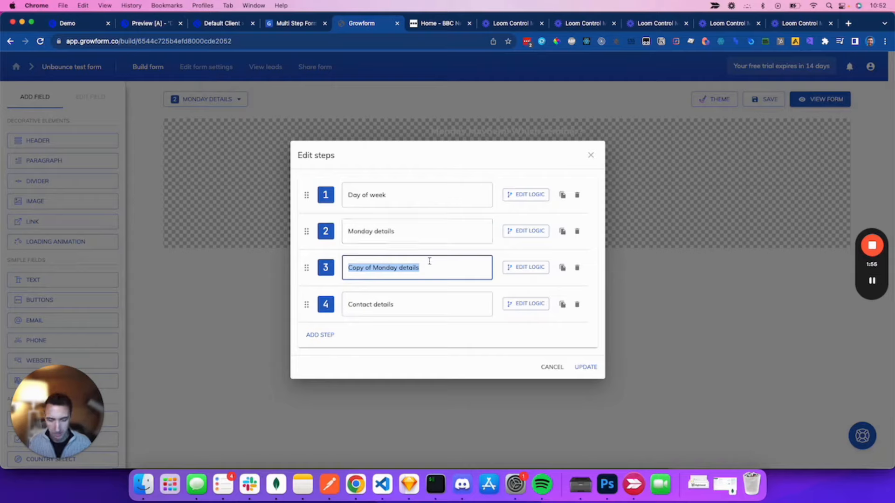
type("Tuesday de")
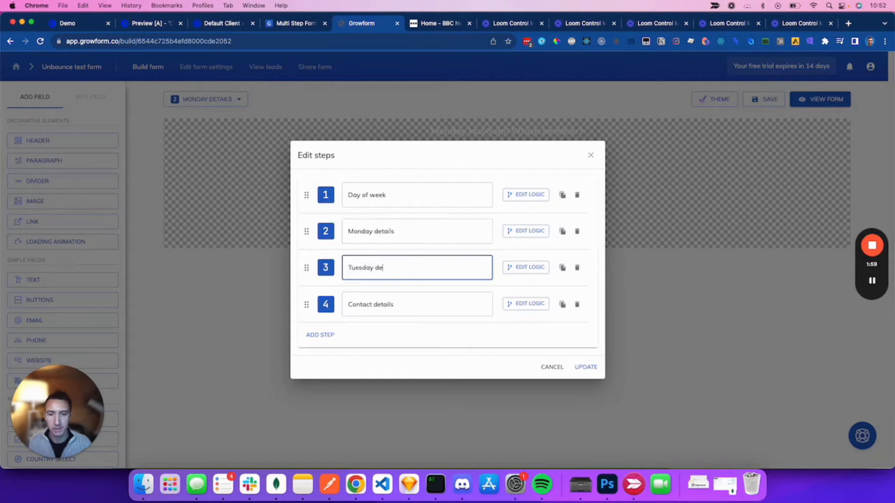
type("tails")
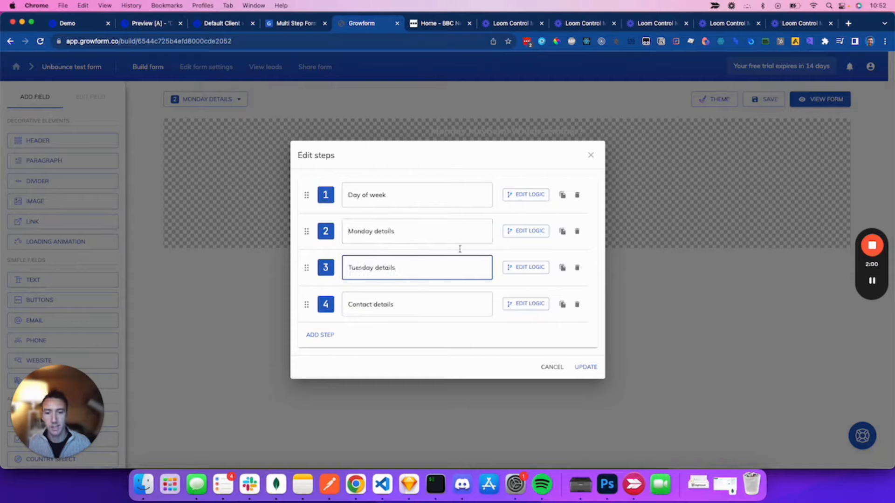
left_click(592, 368)
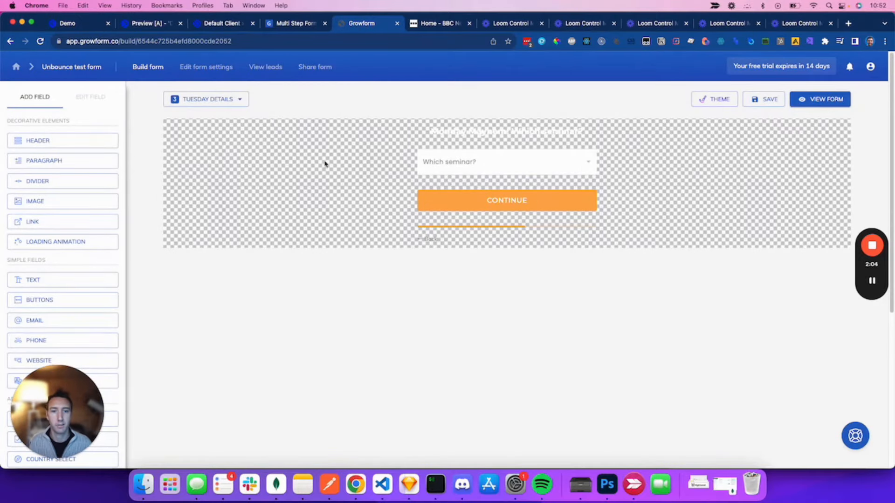
Step: Change the step header from 'Monday Mayhem' to 'Terrific Tuesday'
left_click(514, 140)
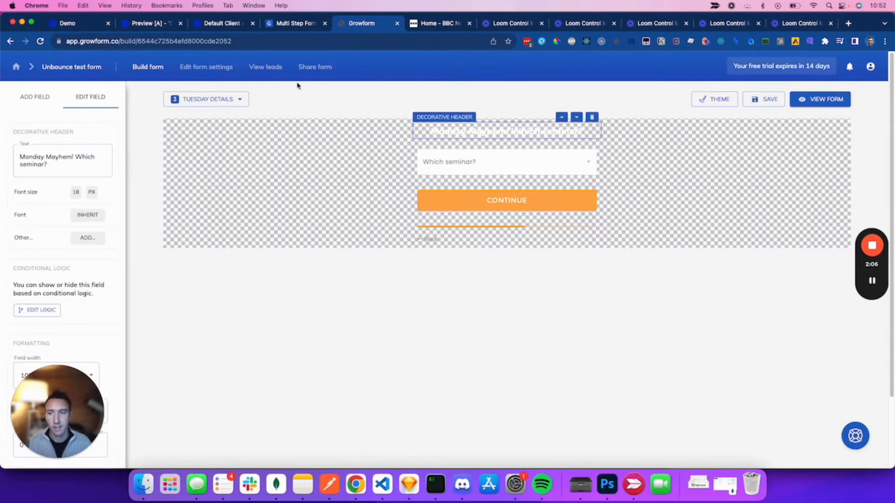
double_click(42, 158)
type("uesday")
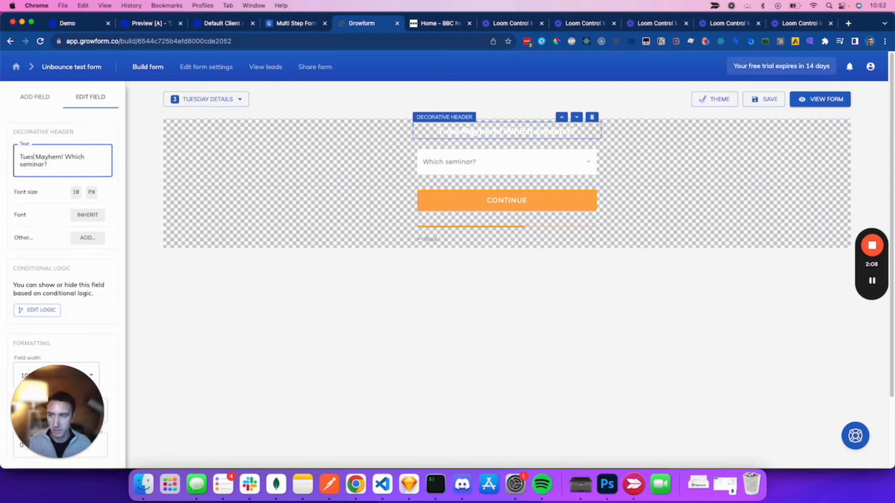
double_click(60, 157)
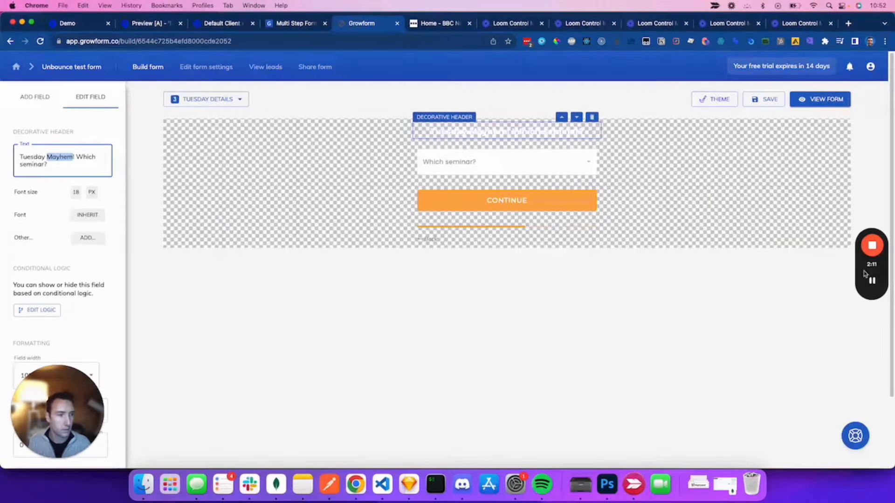
left_click_drag(74, 158, 6, 157)
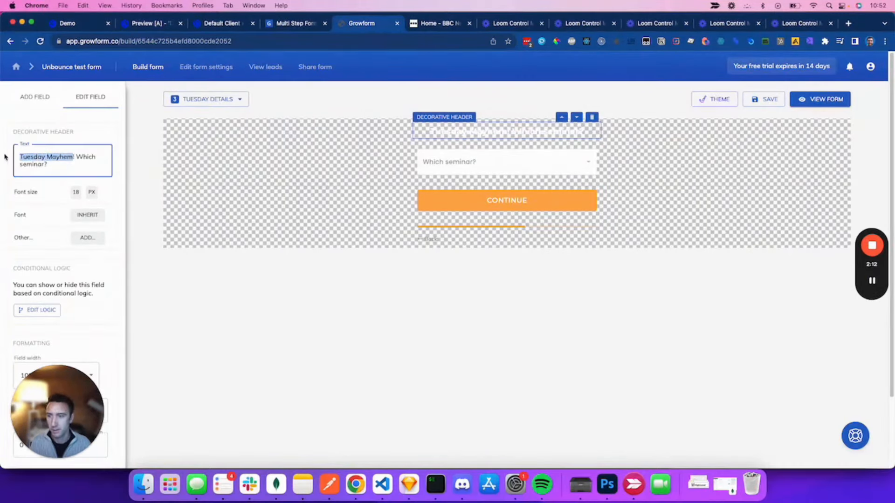
type("Terrific Tue")
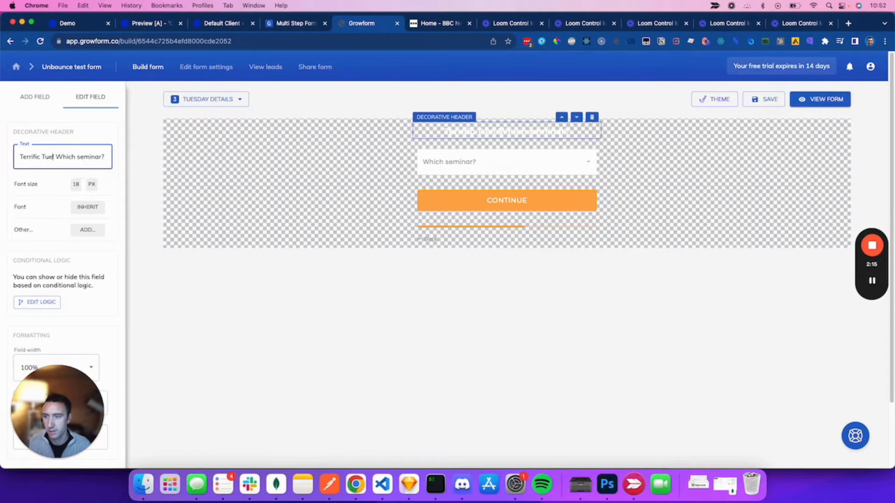
type("sday!")
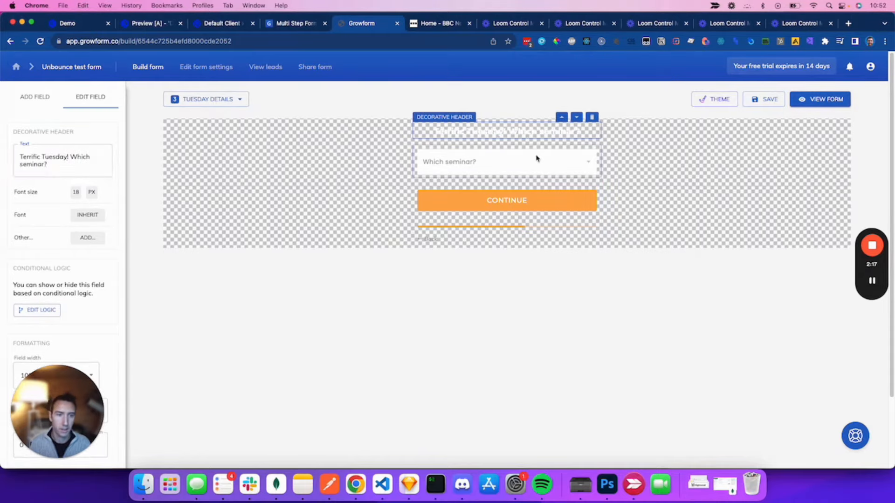
Step: Change the seminar choices to Accounting class, Operations event and HR roundtable
left_click(536, 156)
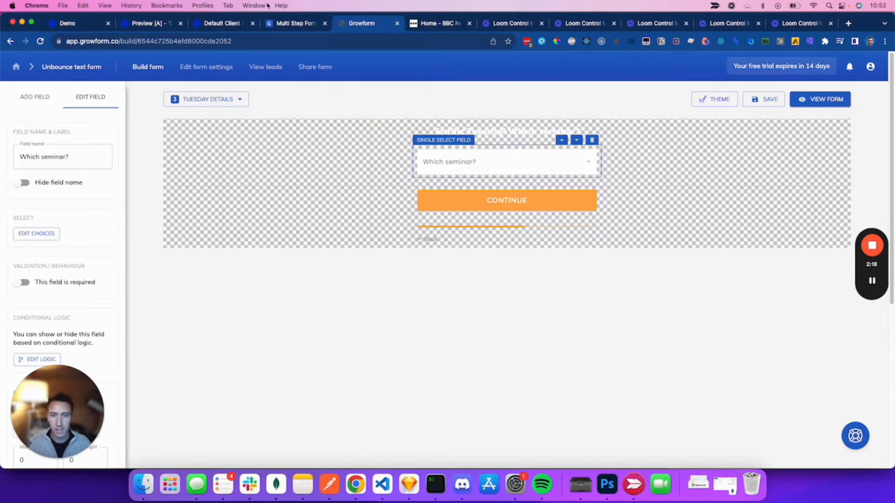
left_click(41, 234)
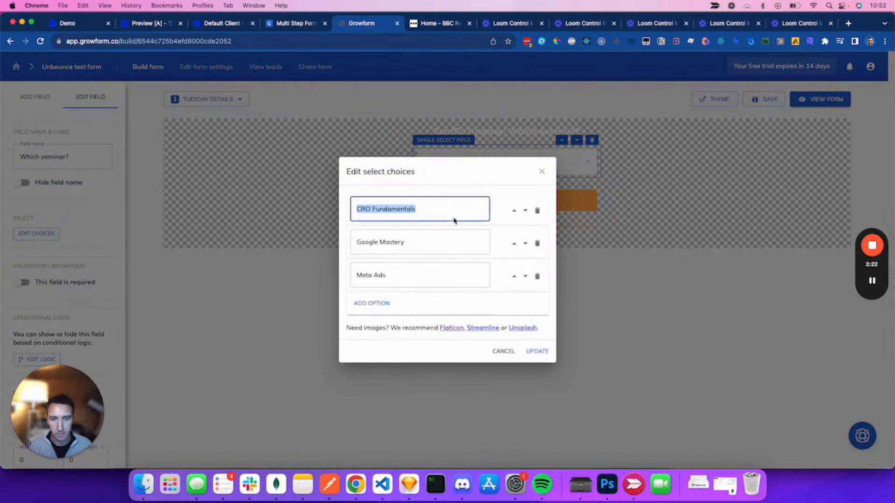
type("Accounting ")
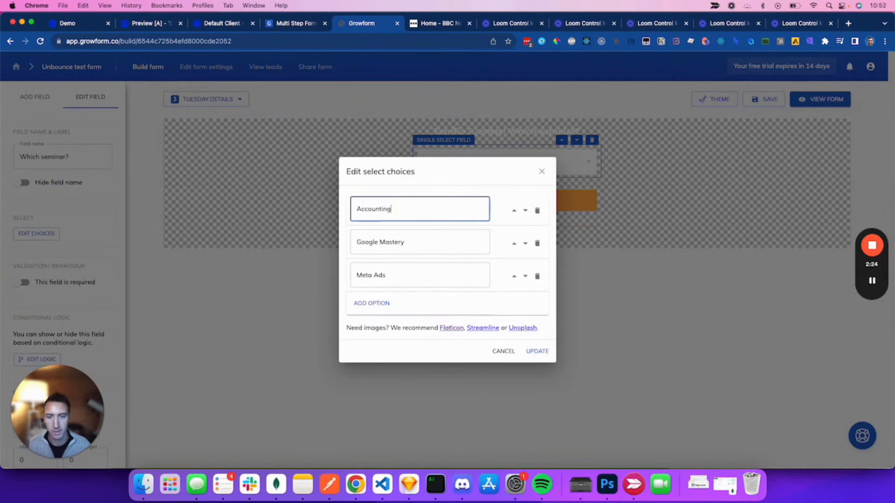
type("class")
key("Tab")
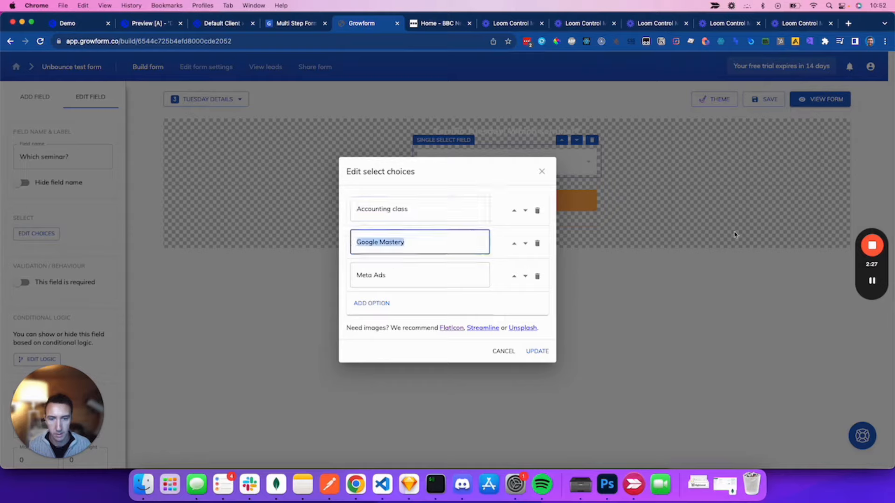
key("BackSpace")
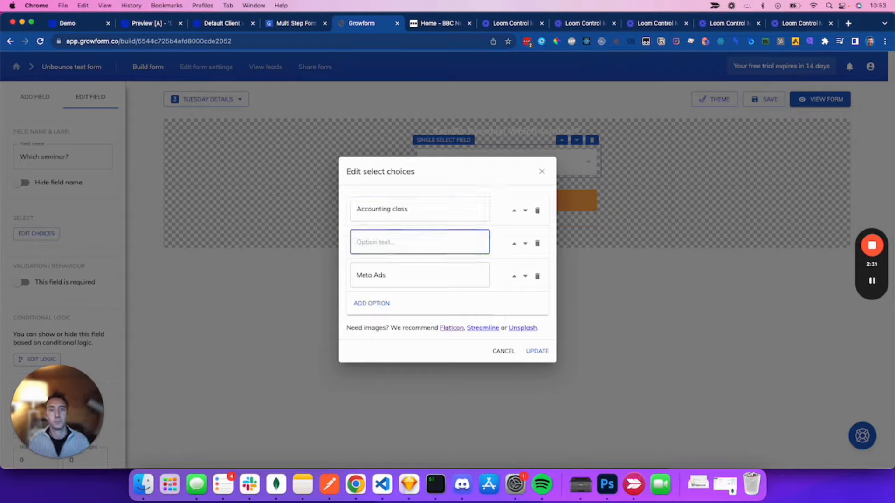
type("Operations event")
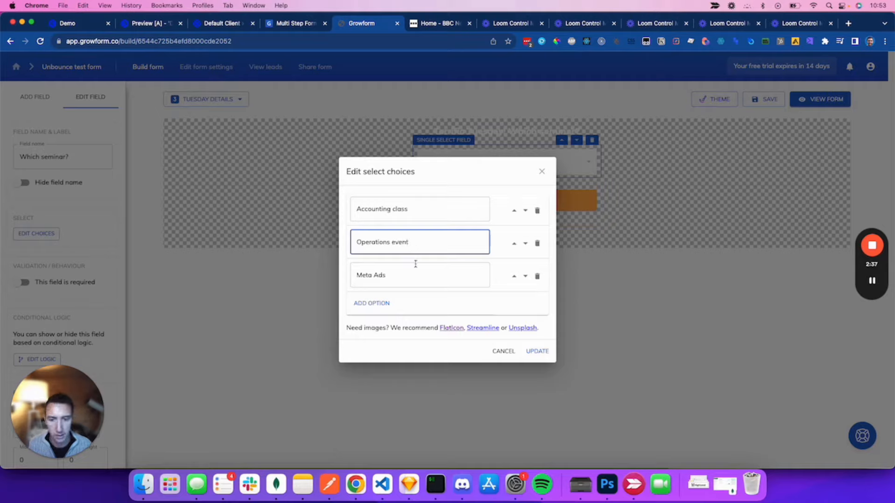
key("Tab")
key("BackSpace")
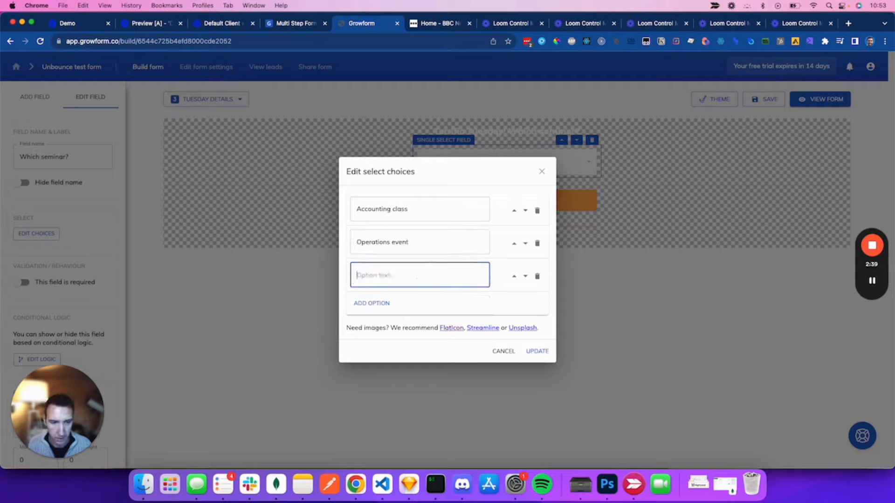
type("HR roundtable")
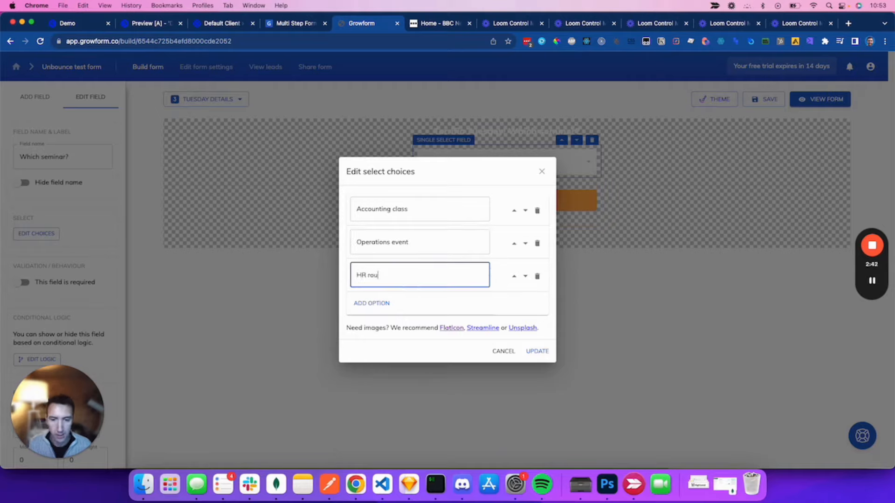
left_click(537, 351)
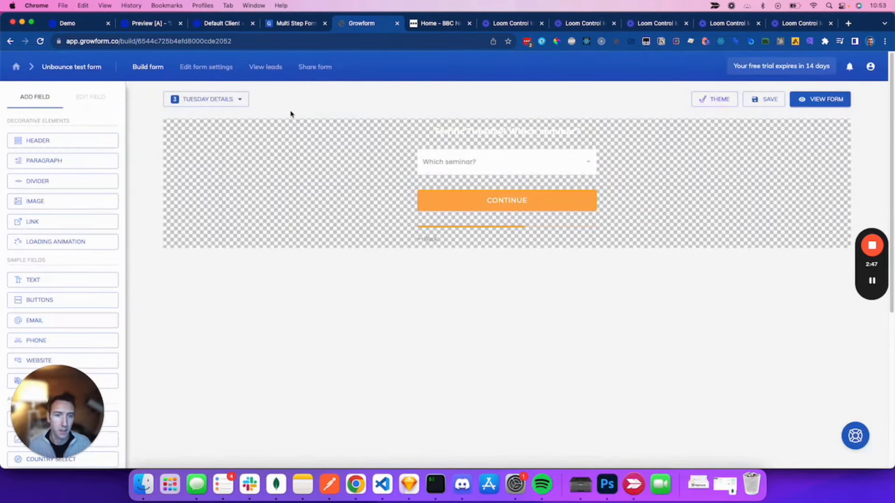
Step: Set the form's parent container background to a solid navy blue (#0C2282)
left_click(242, 99)
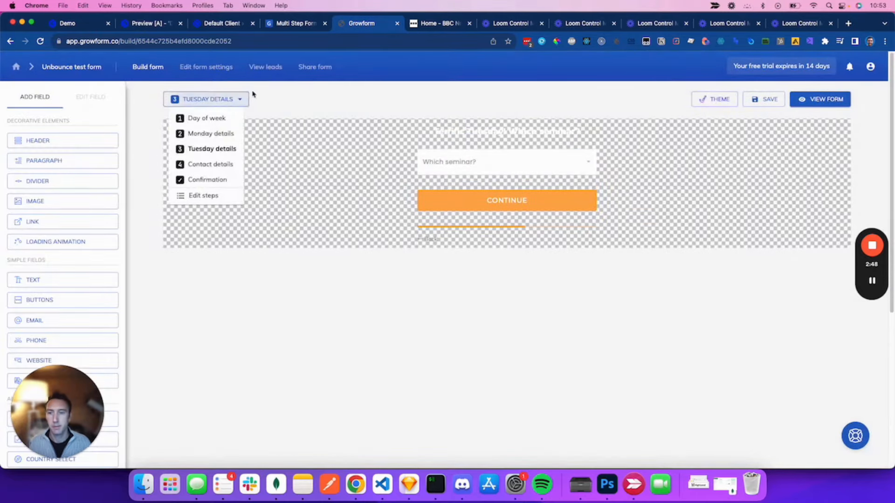
left_click(210, 119)
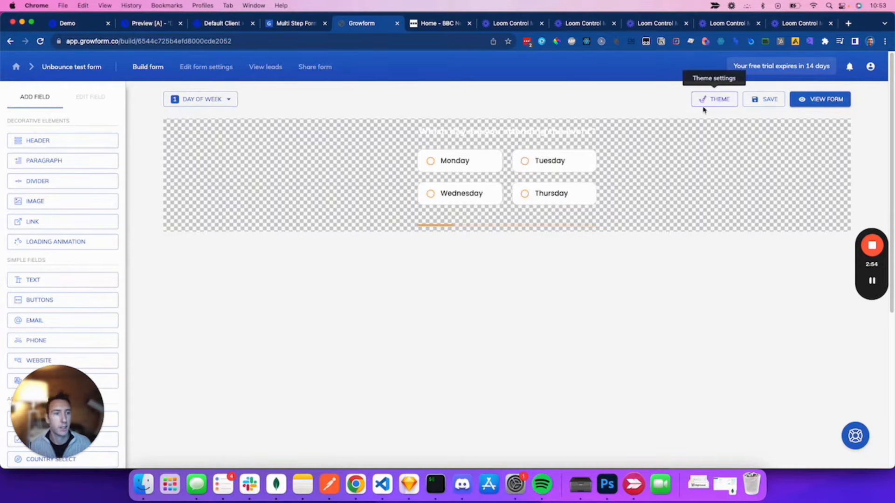
left_click(704, 104)
left_click(813, 127)
left_click(804, 159)
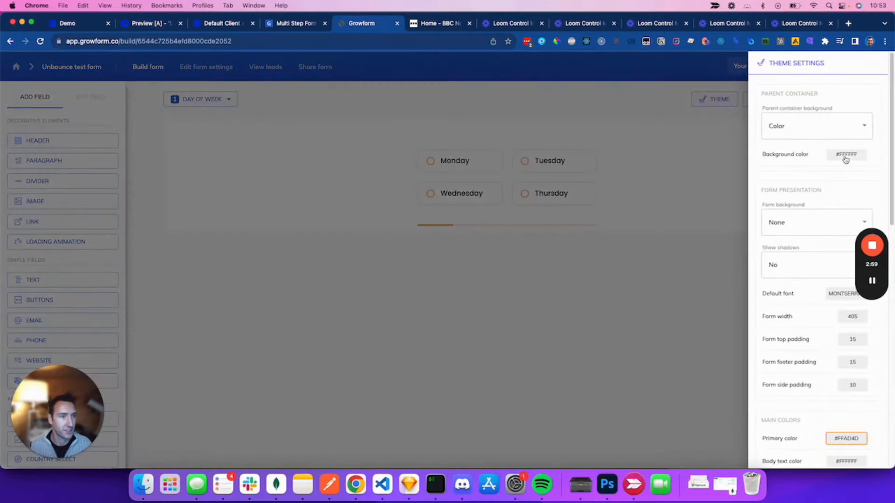
left_click(846, 154)
left_click(466, 247)
left_click(532, 210)
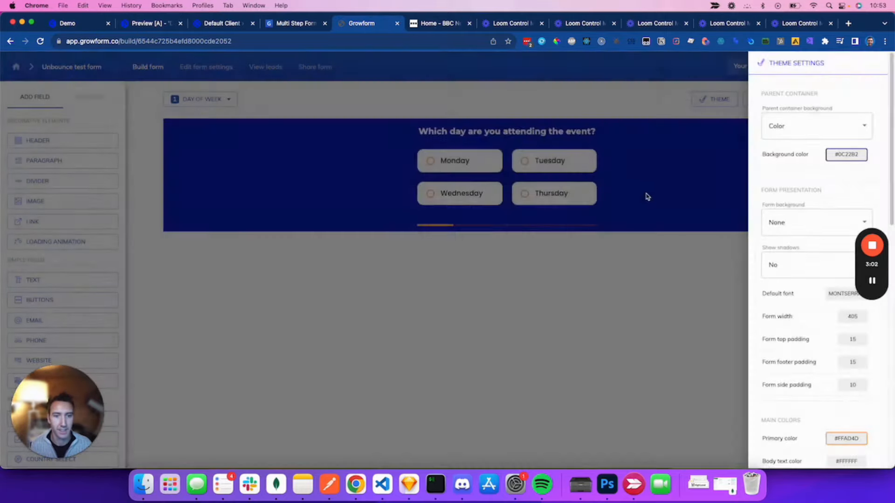
left_click(395, 94)
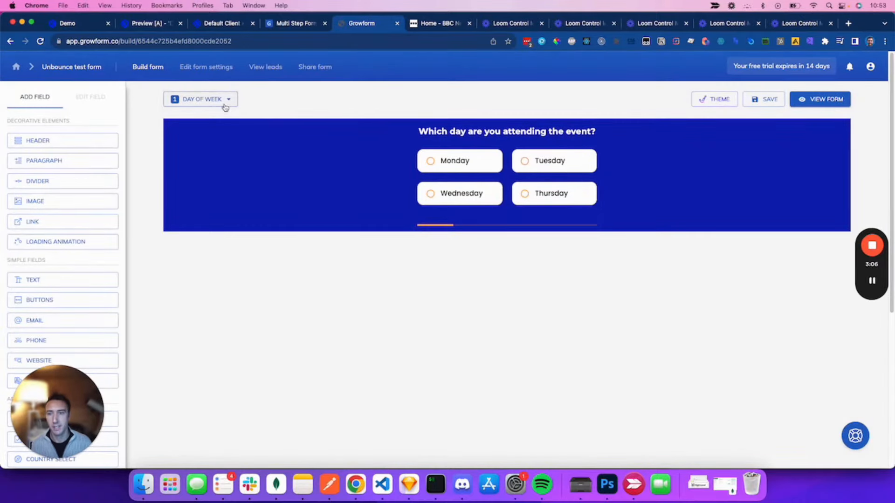
Step: Browse through the Monday details, Tuesday details and Contact details steps
left_click(225, 104)
left_click(227, 134)
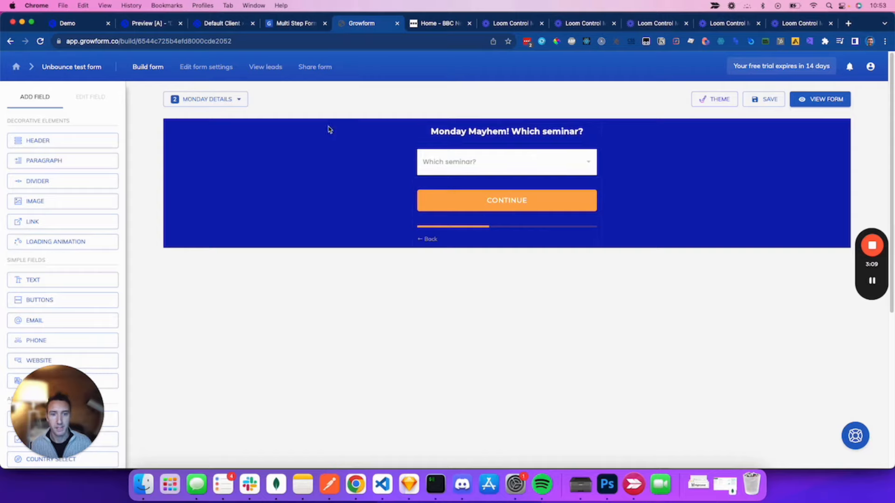
left_click(234, 105)
left_click(223, 149)
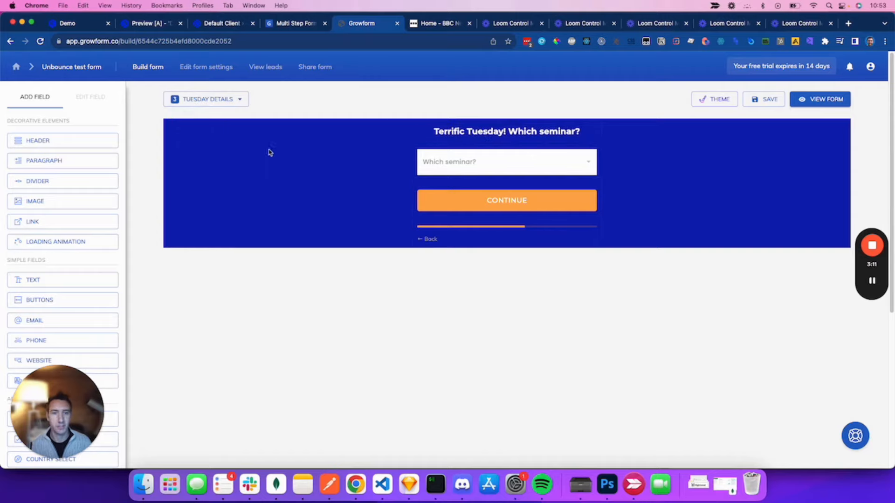
left_click(225, 107)
left_click(219, 164)
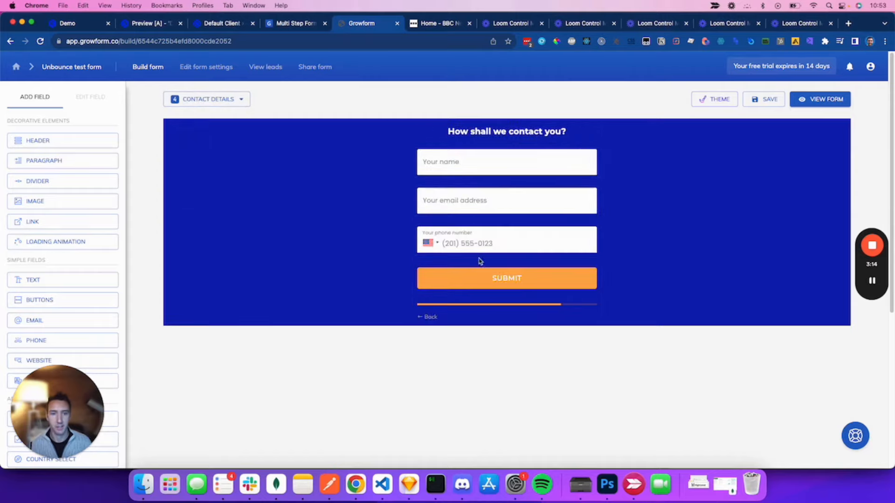
left_click(235, 99)
Step: Add an 'Address details' step placed just above Contact details
left_click(221, 195)
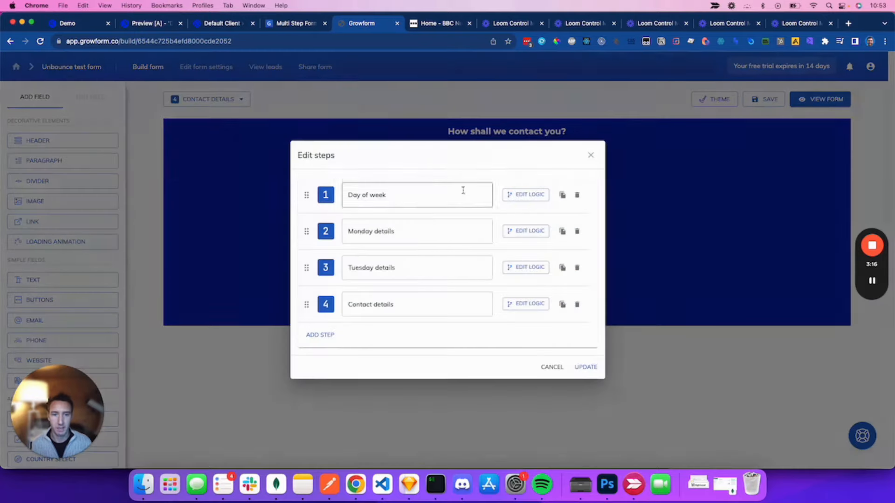
left_click(320, 335)
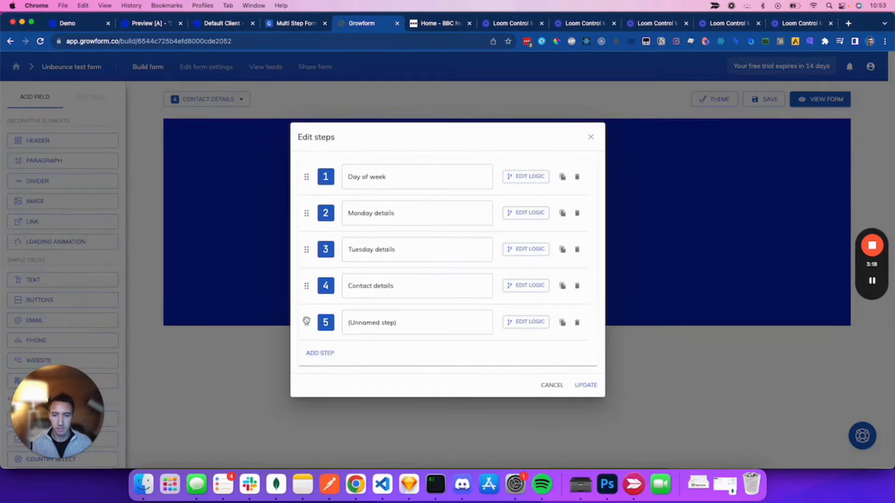
left_click_drag(307, 321, 307, 285)
left_click(412, 290)
type("Address details")
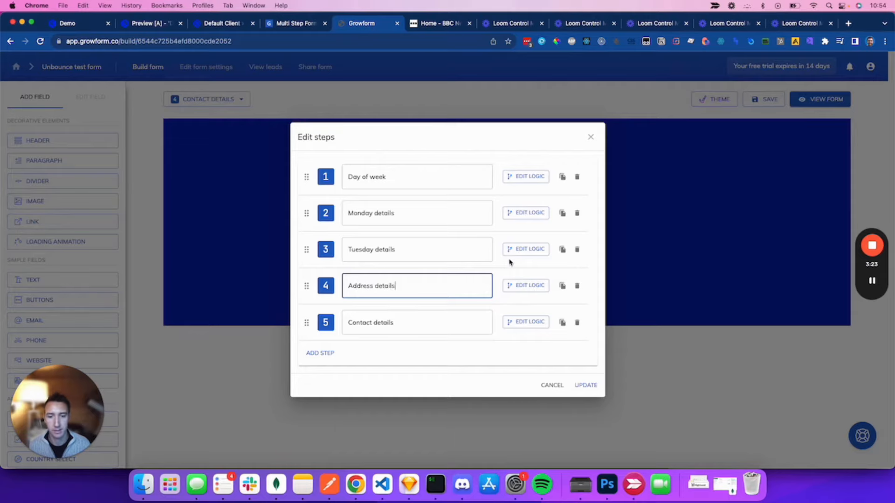
left_click(588, 386)
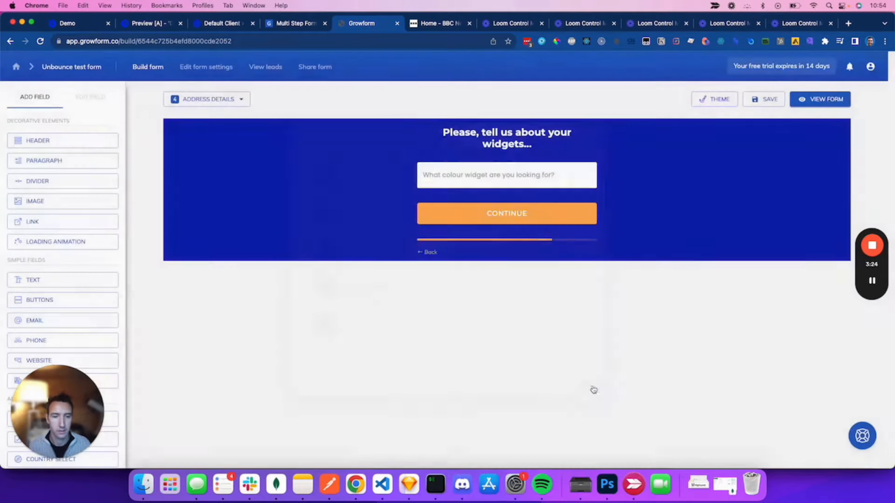
Step: Set the heading to 'Where shall we send your free paper pack?' at 18 px
left_click(552, 134)
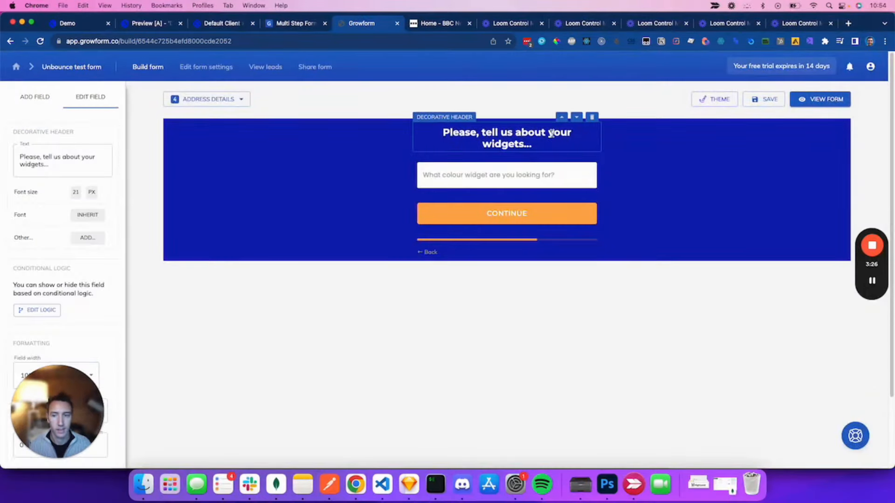
left_click(79, 196)
key("Down")
key("Down")
key("Down")
left_click(80, 158)
key("super+a")
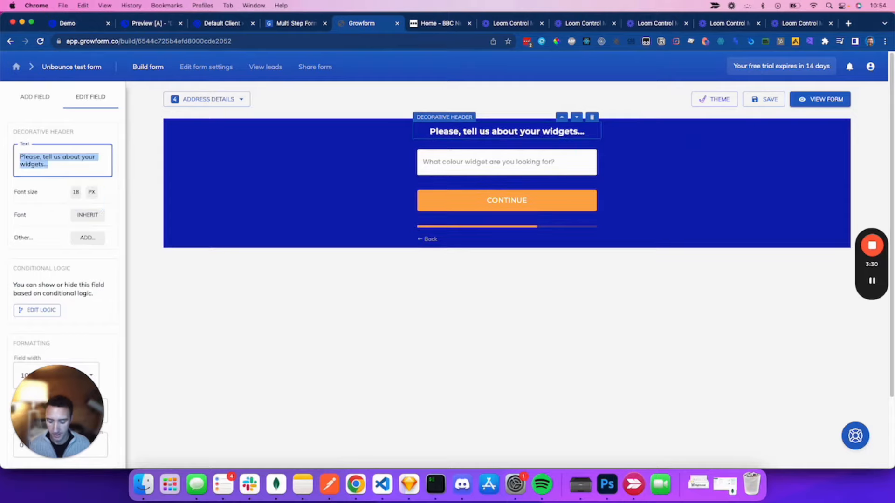
type("Whee sha")
key("BackSpace")
key("BackSpace")
key("BackSpace")
key("BackSpace")
key("BackSpace")
type("re sh")
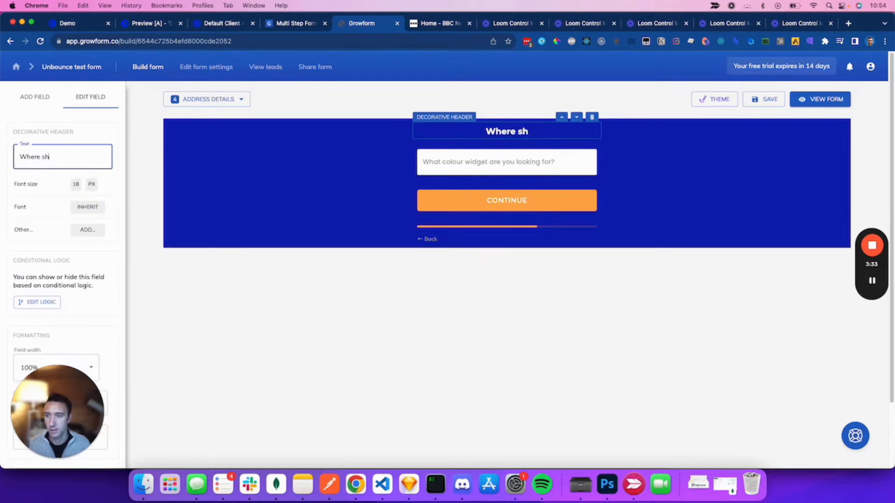
type("all we send your fre")
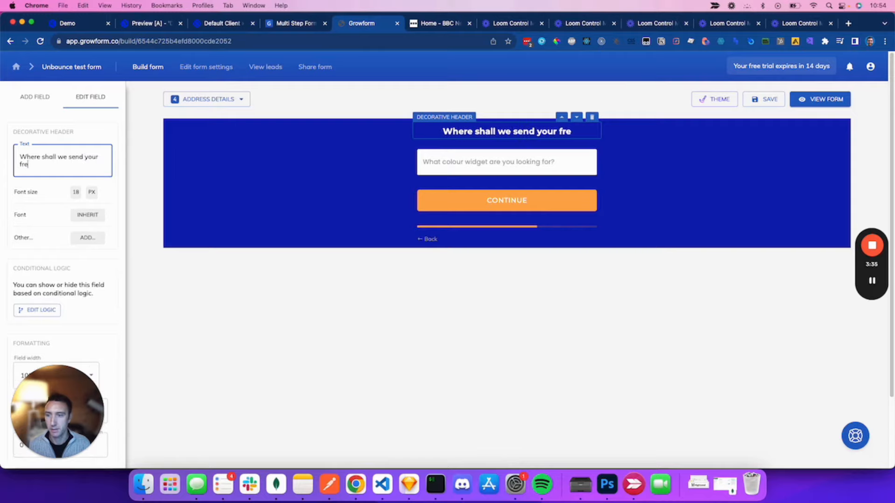
type("e ")
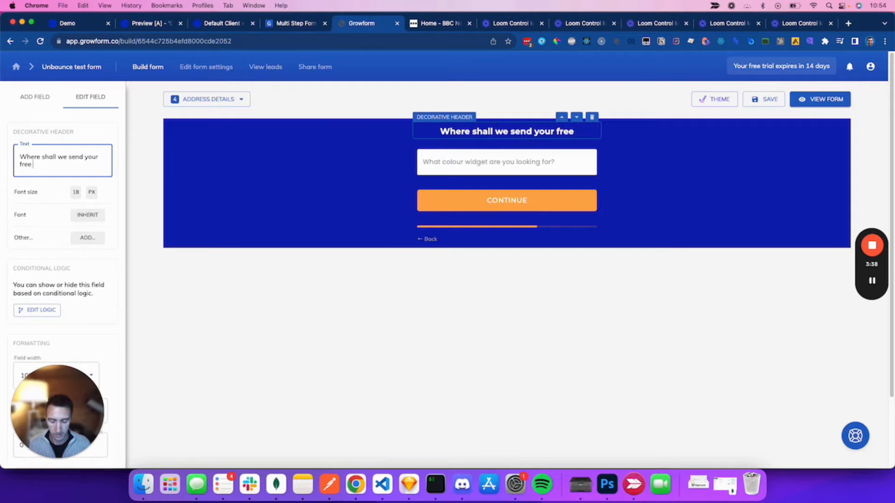
type("paper pack?")
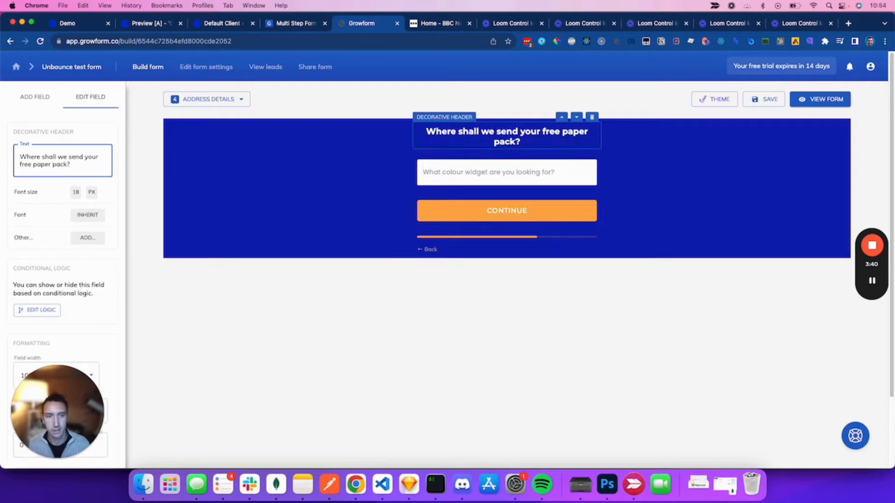
Step: Replace the colour-widget question field with an address field
left_click(493, 171)
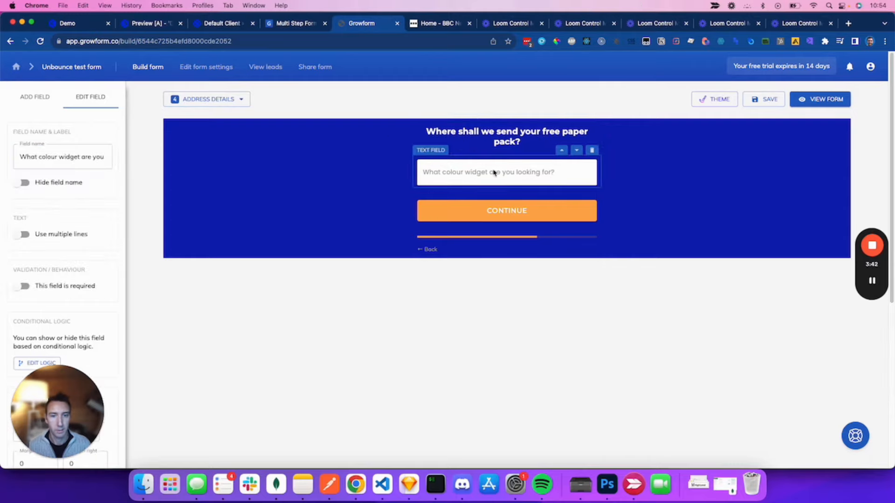
left_click(591, 151)
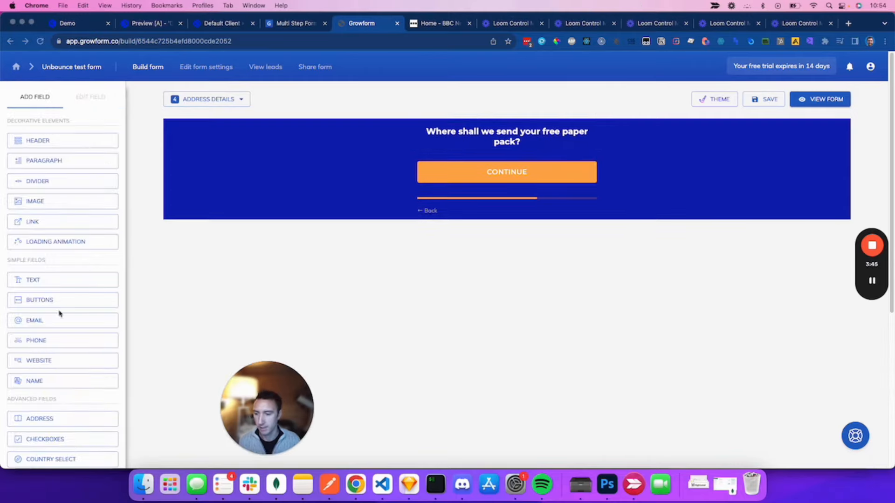
left_click(68, 418)
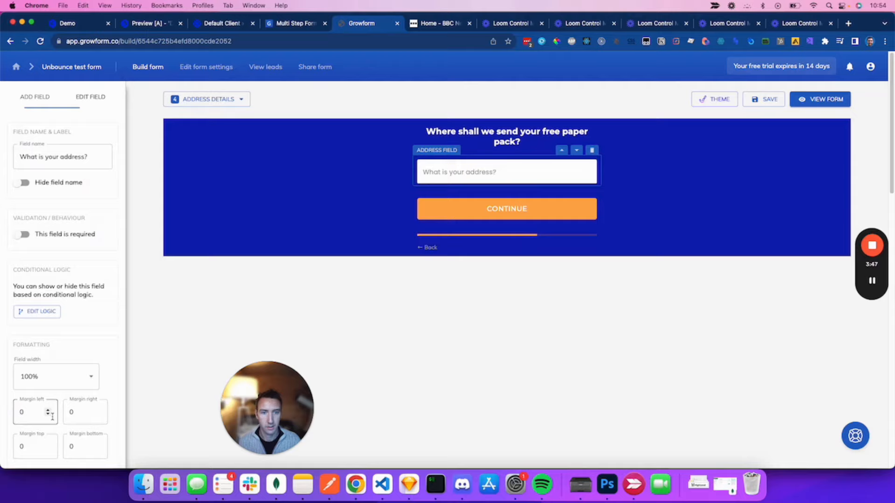
left_click(679, 338)
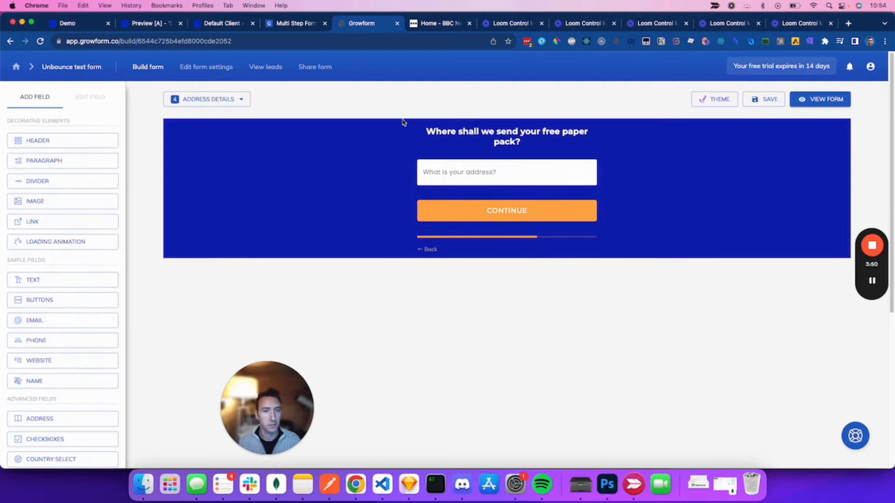
Step: Open Edit steps to list Day of week, Monday, Tuesday, Address and Contact details
left_click(224, 100)
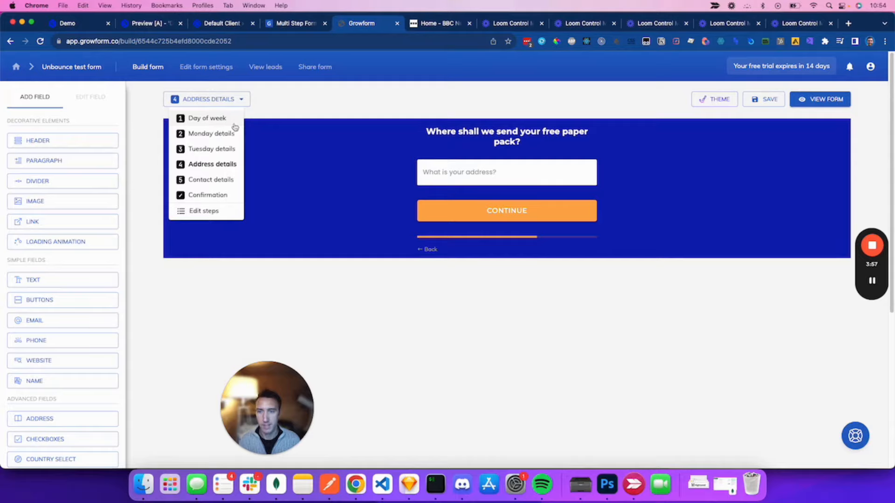
right_click(211, 186)
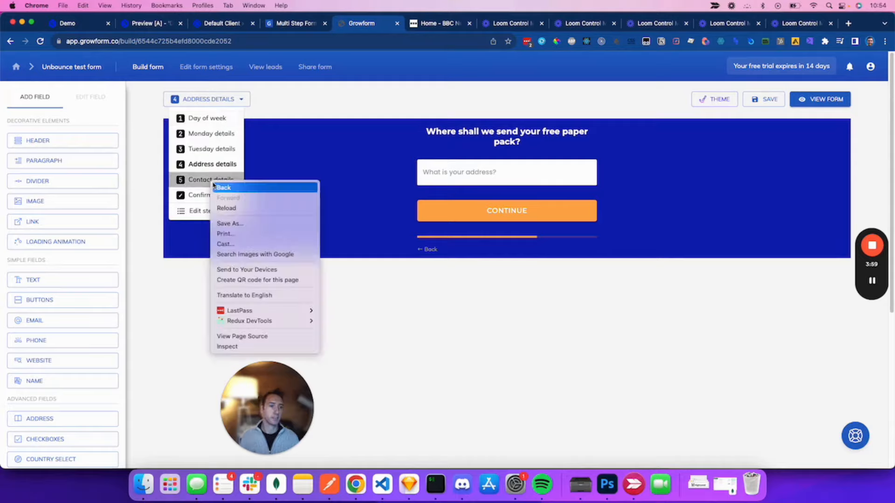
left_click(256, 128)
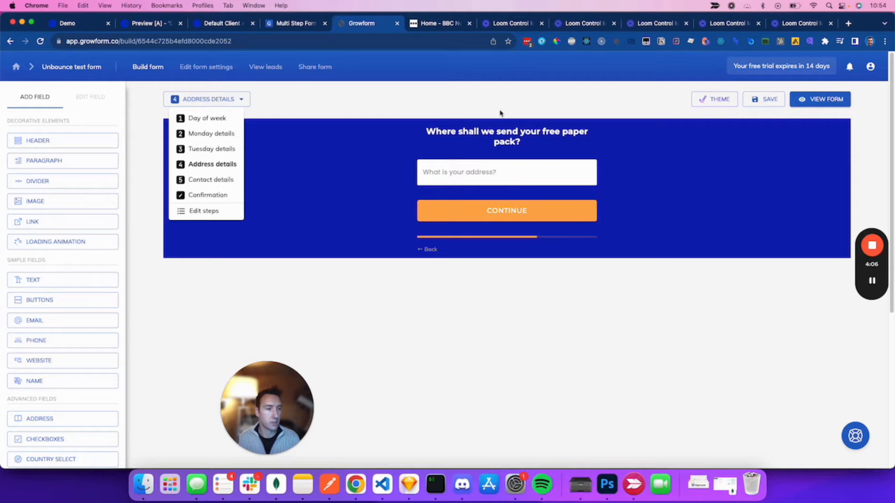
left_click(205, 211)
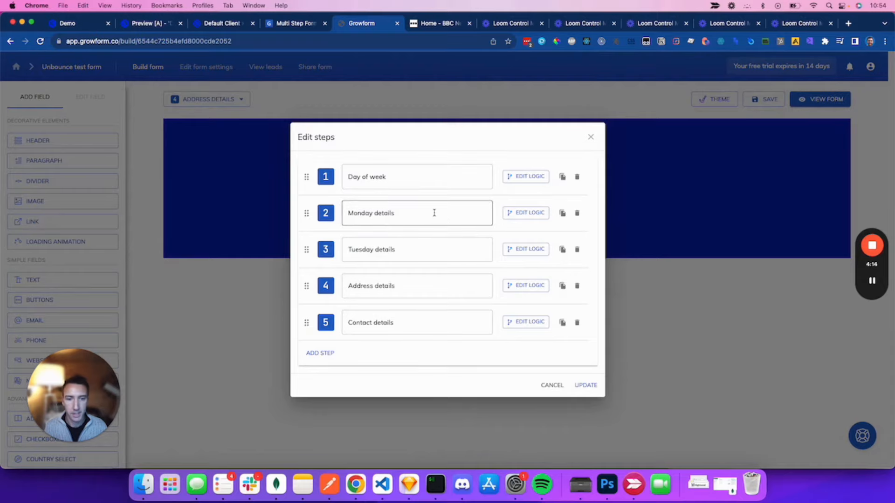
Step: Add a logic rule showing Monday details only when Buttons 1 has Monday selected
left_click(530, 212)
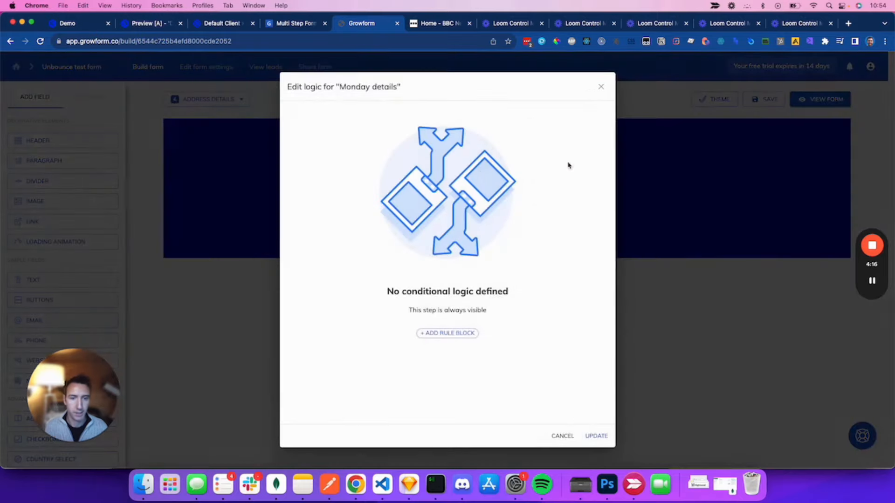
left_click(449, 333)
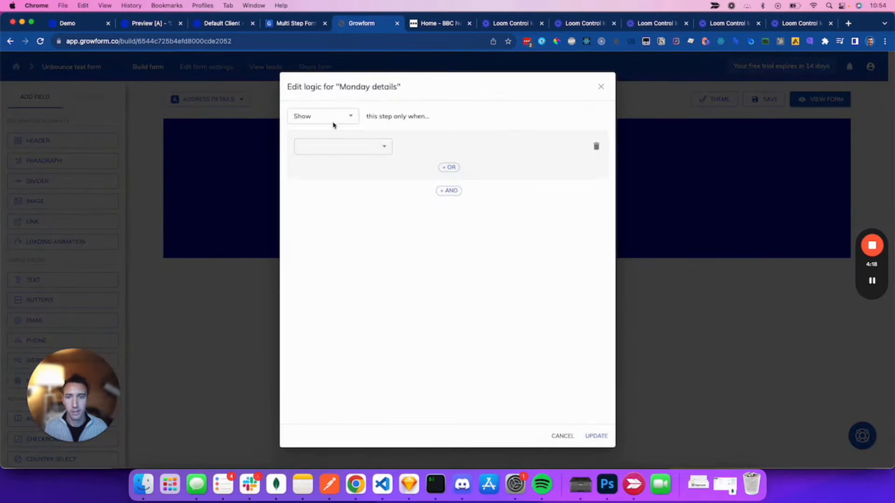
left_click(359, 147)
left_click(370, 164)
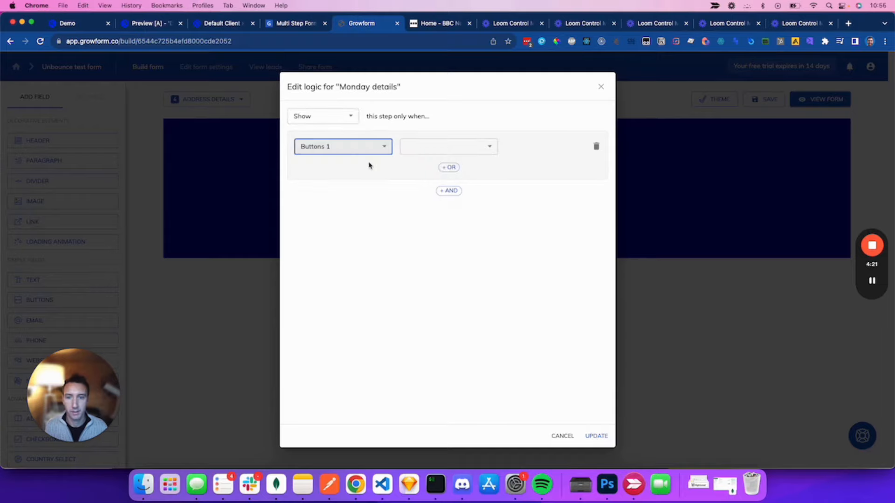
left_click(449, 147)
left_click(448, 148)
left_click(546, 148)
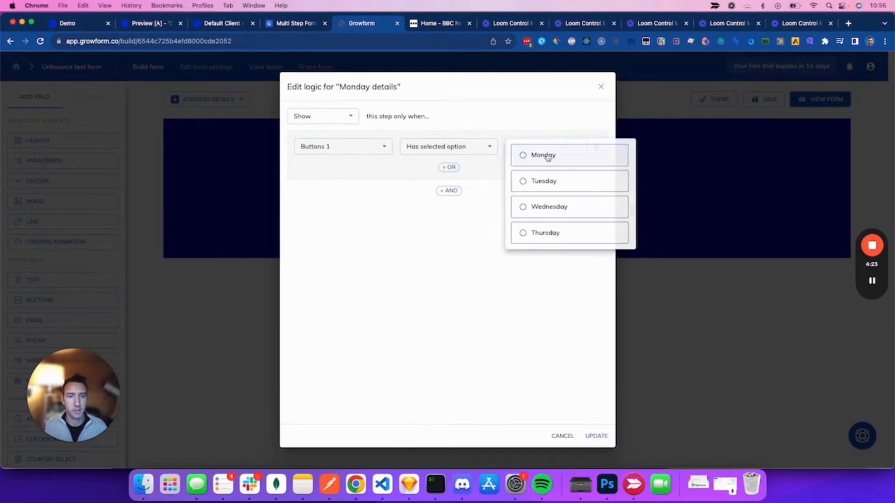
left_click(557, 156)
left_click(602, 441)
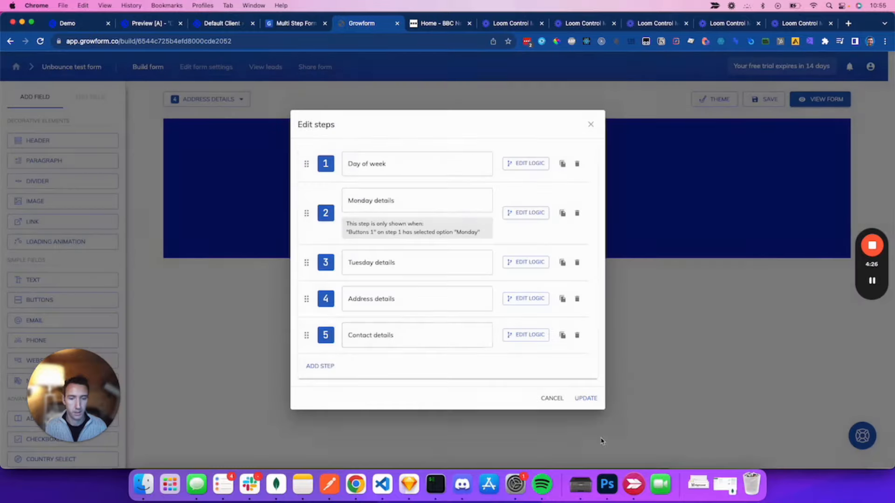
left_click_drag(358, 223, 475, 234)
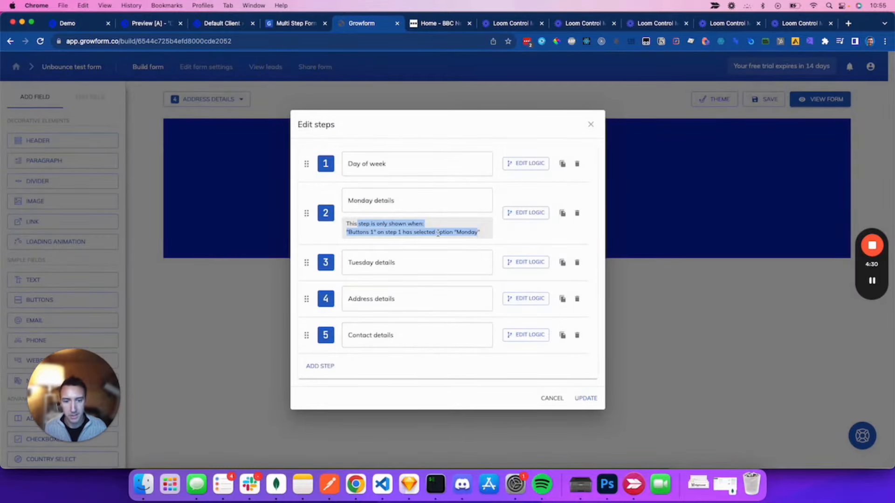
left_click(401, 232)
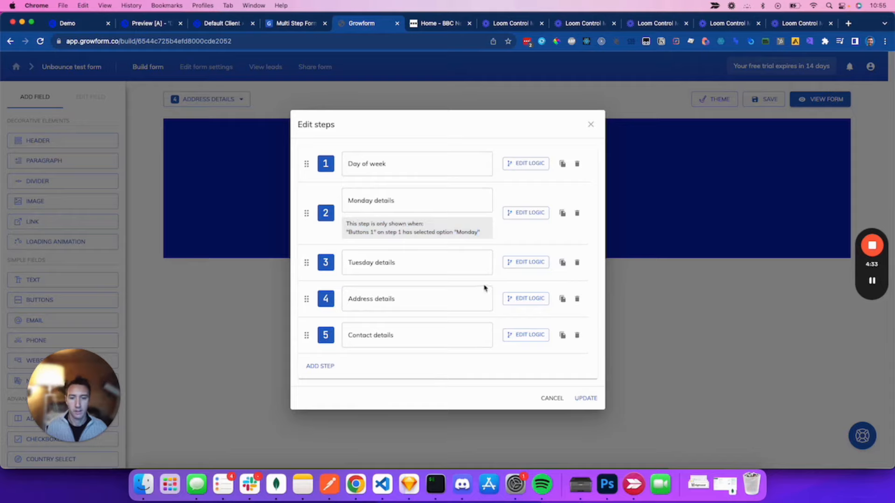
Step: Add the matching rule for Tuesday details on Tuesday, and save the step changes
left_click(531, 263)
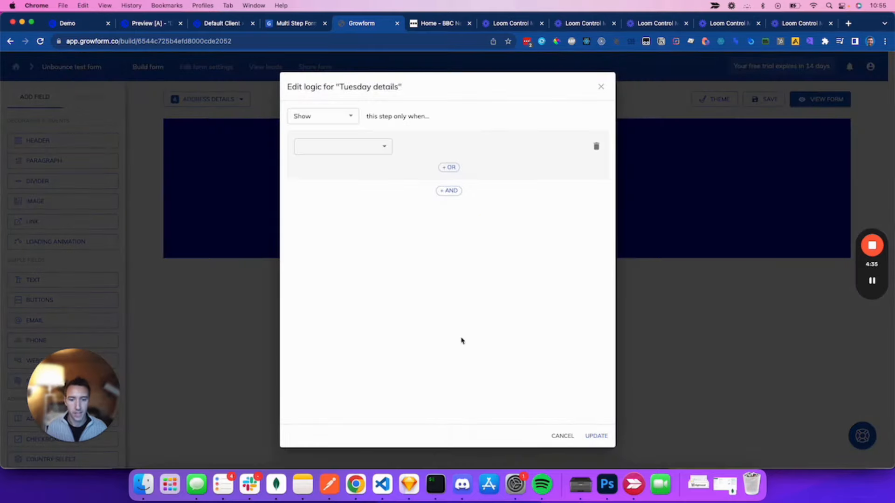
left_click(368, 147)
left_click(376, 158)
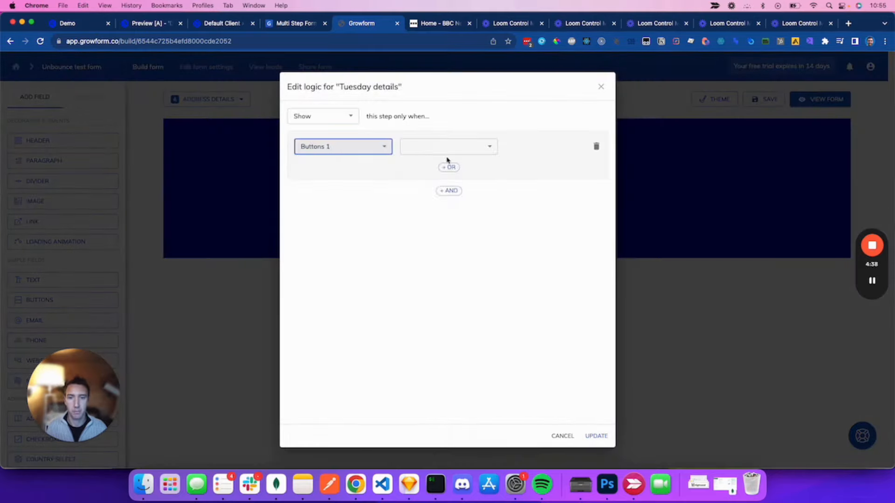
left_click(489, 145)
left_click(481, 146)
left_click(569, 146)
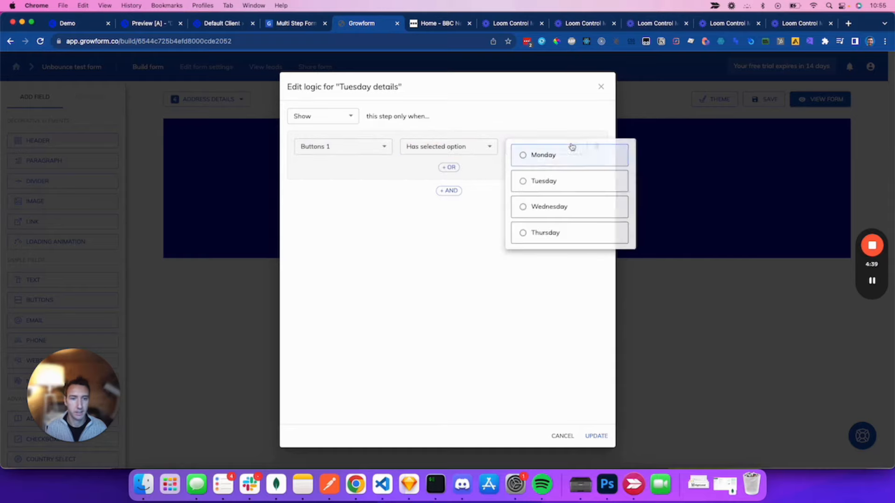
left_click(585, 188)
left_click(597, 436)
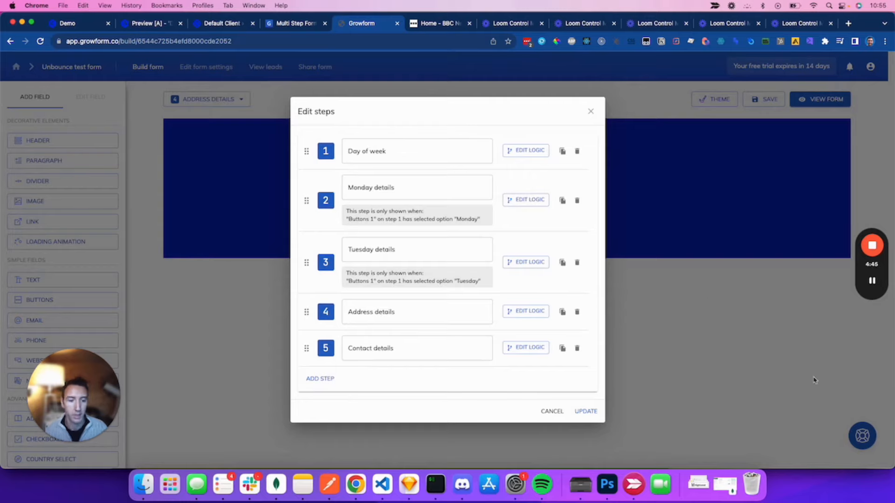
left_click(586, 412)
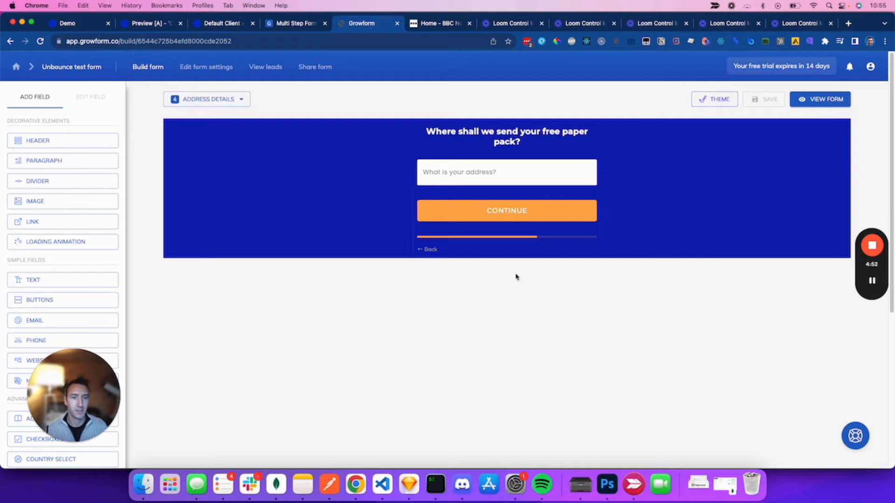
Step: Set the theme's parent container background to None for a transparent form, then save
left_click(723, 103)
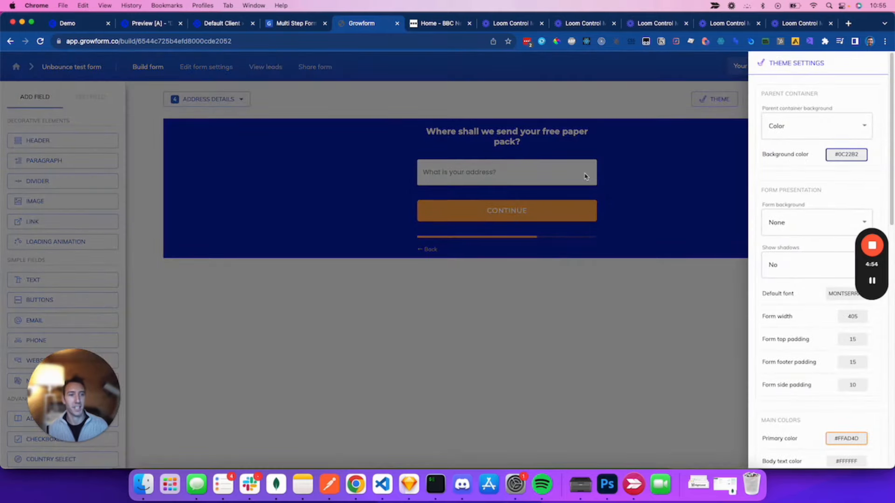
left_click(789, 127)
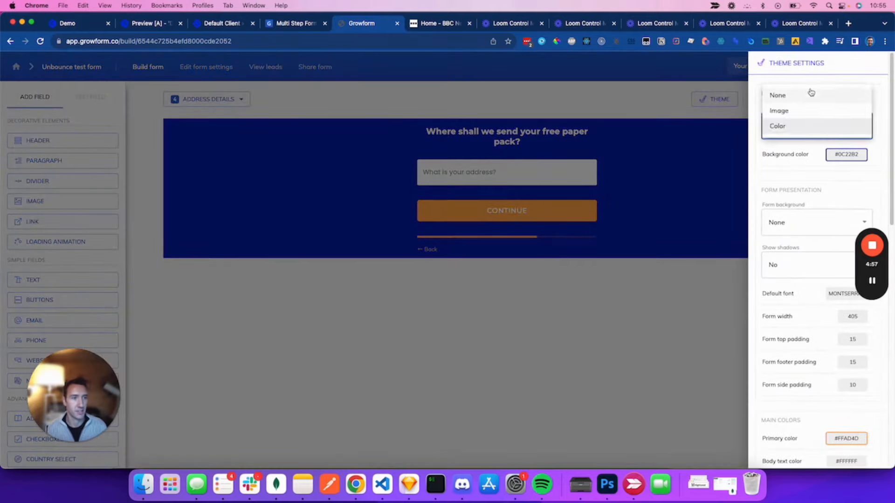
left_click(806, 94)
left_click(742, 145)
left_click(762, 99)
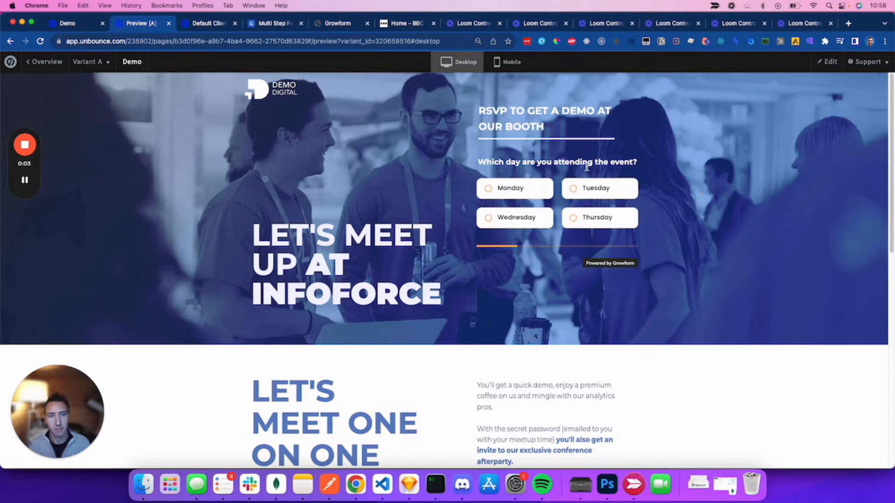
Step: Try Monday with the Google Mastery seminar on the embedded form, then go back
left_click(509, 189)
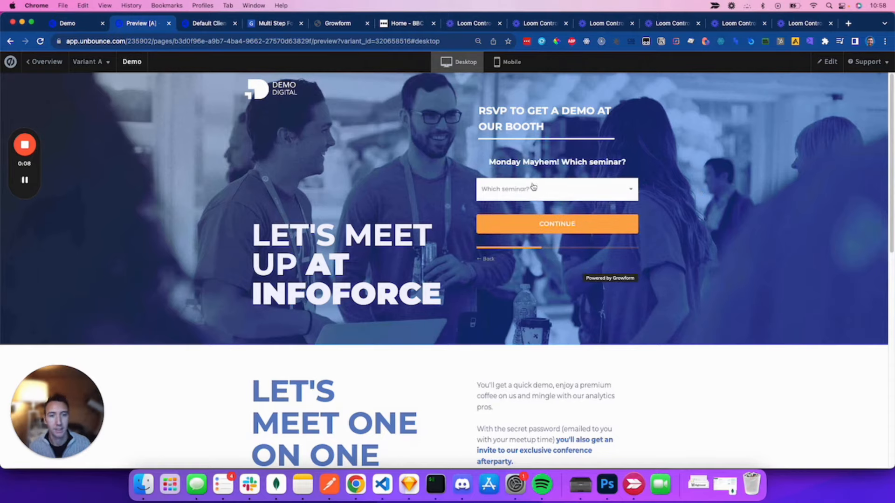
left_click(565, 192)
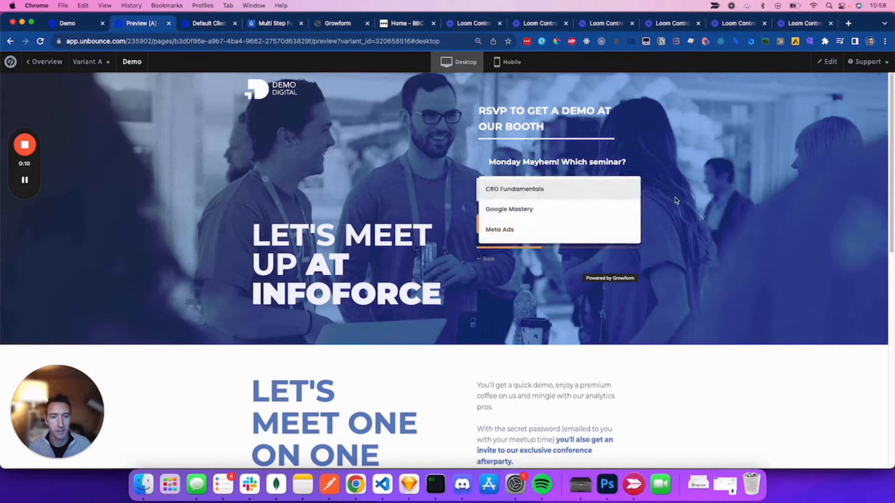
left_click(562, 211)
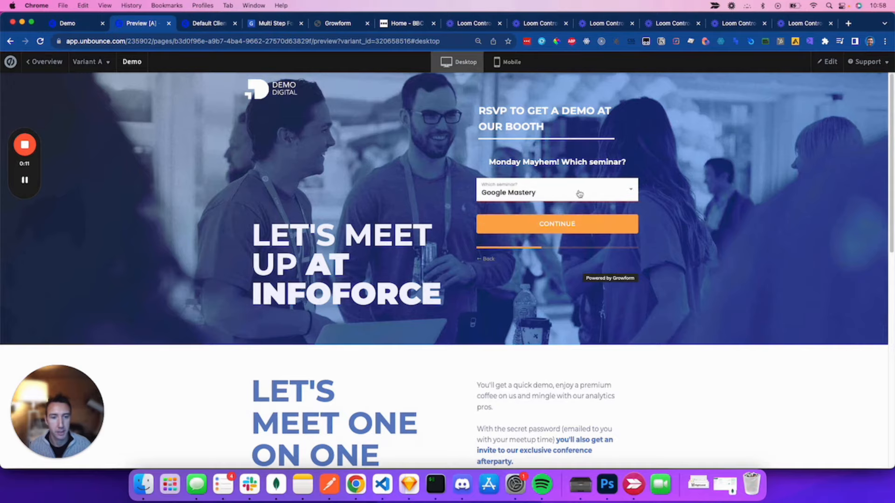
left_click(488, 259)
Step: Choose Tuesday and a Tuesday seminar, then continue to the address step
left_click(612, 182)
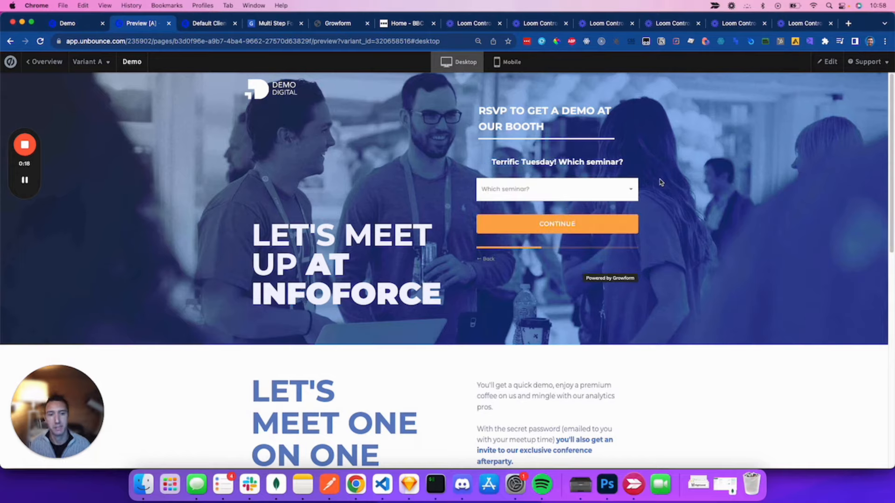
left_click(564, 186)
left_click(585, 206)
left_click(631, 226)
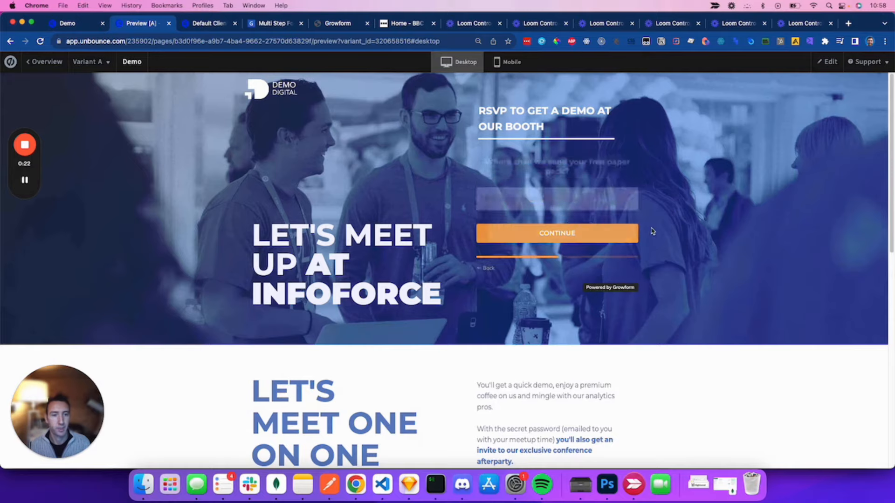
Step: Enter '65 re', pick the suggested address, and continue to the contact step
left_click(547, 202)
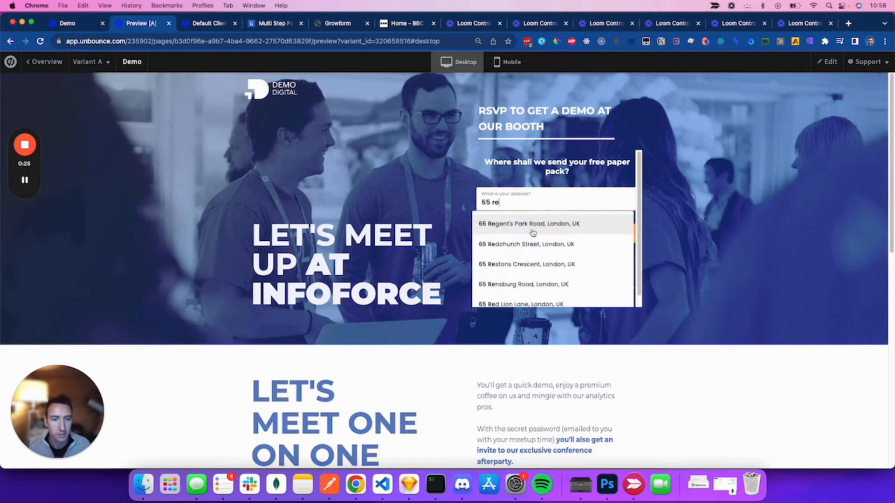
left_click(531, 224)
left_click(606, 233)
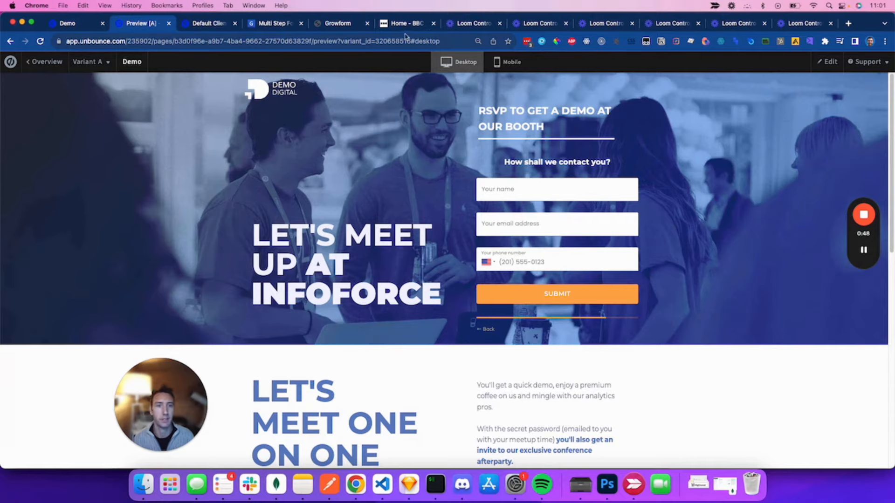
Step: Switch to the Growform builder and review the Day of week step's Monday–Thursday choices
left_click(336, 23)
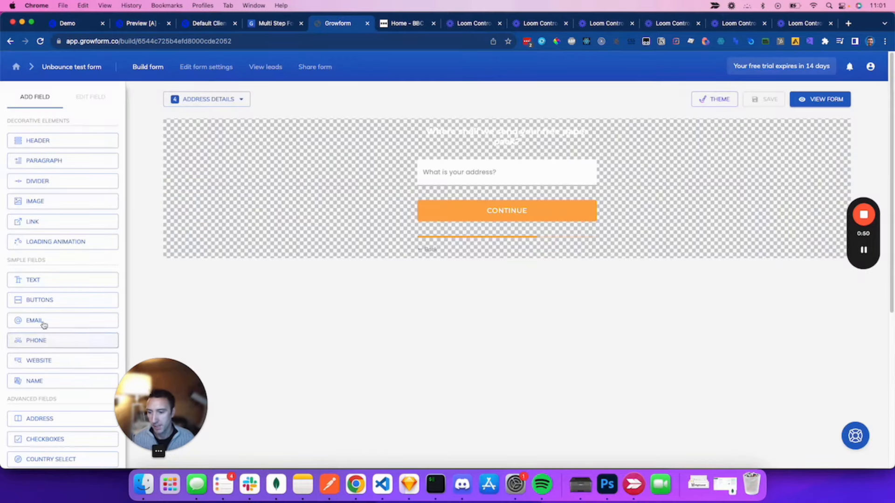
scroll(60, 354, "down", 5)
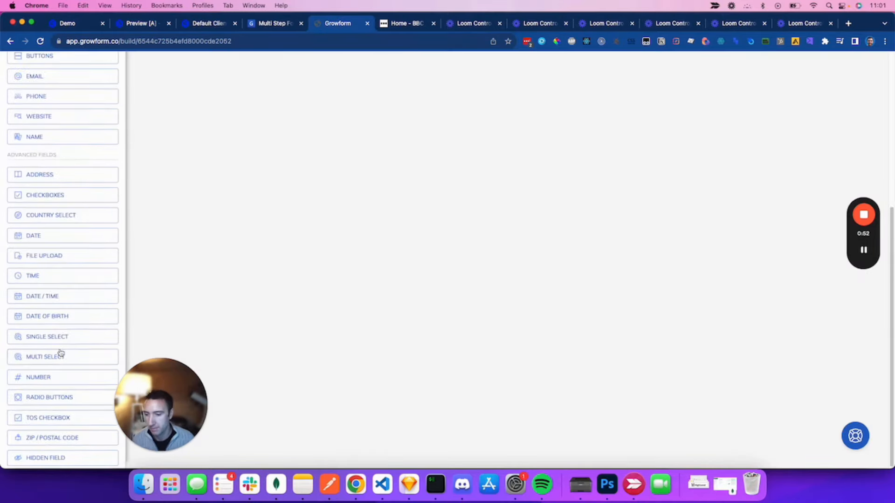
scroll(61, 352, "up", 5)
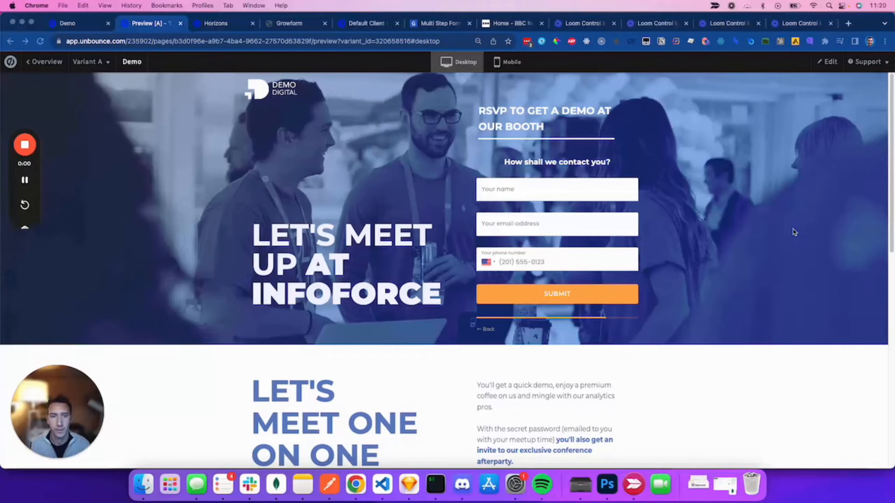
left_click(778, 232)
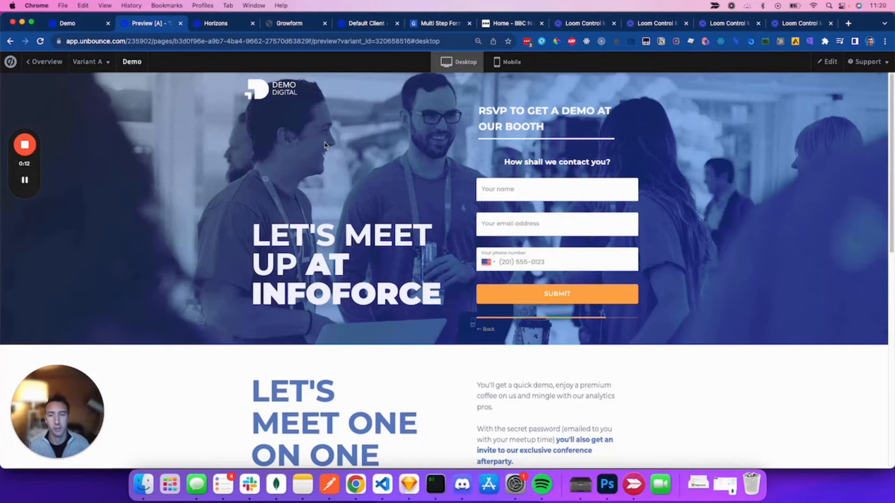
Step: In the form's Tracking & Tagging settings, turn on Unbounce goal conversion tracking
left_click(313, 26)
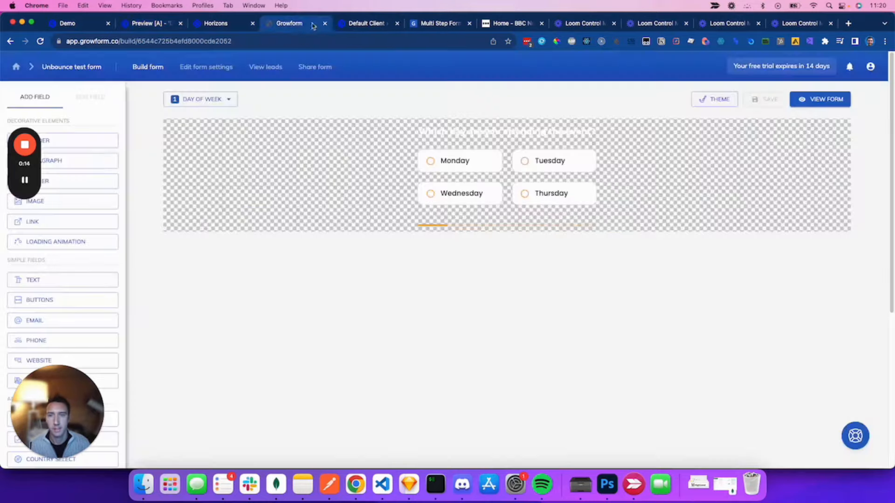
left_click(201, 67)
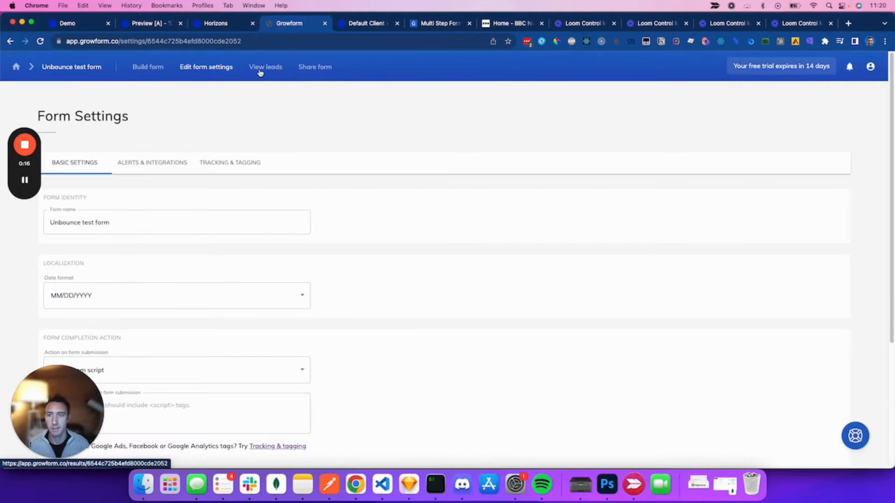
left_click(245, 168)
scroll(109, 398, "down", 6)
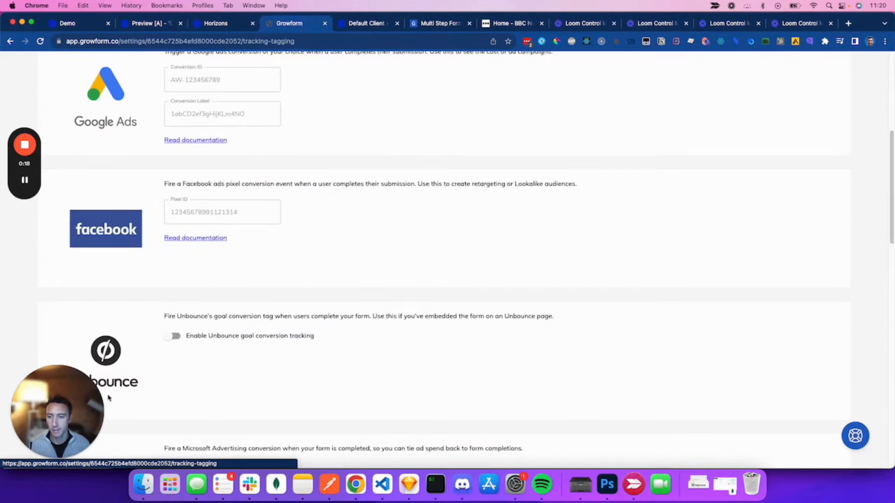
scroll(109, 397, "down", 4)
left_click(176, 166)
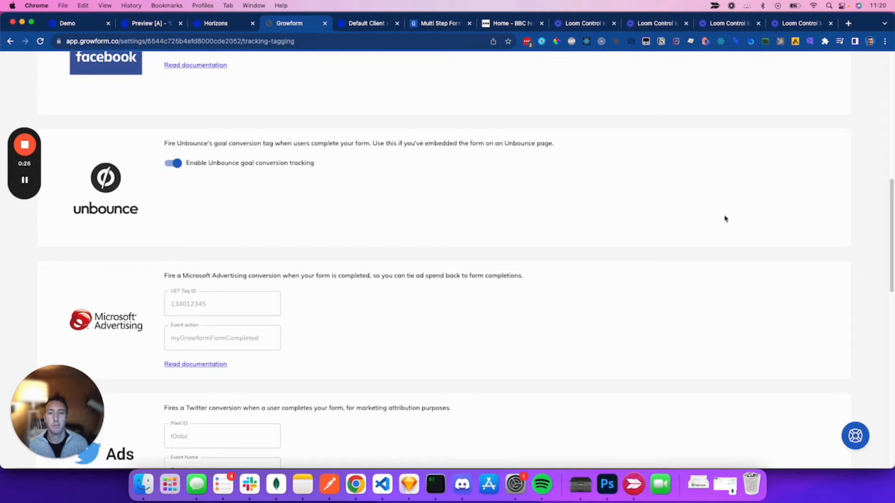
Step: Save the tracking settings, review them, and switch back to the Unbounce page editor
scroll(290, 261, "down", 15)
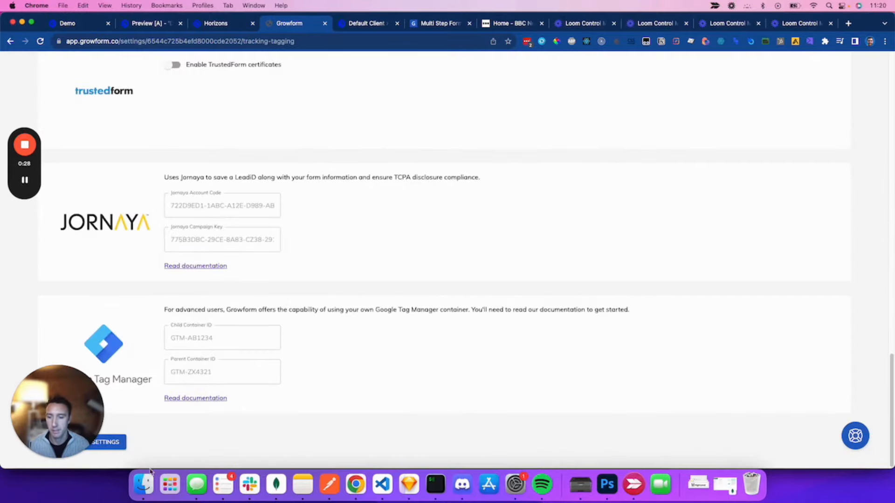
left_click(116, 443)
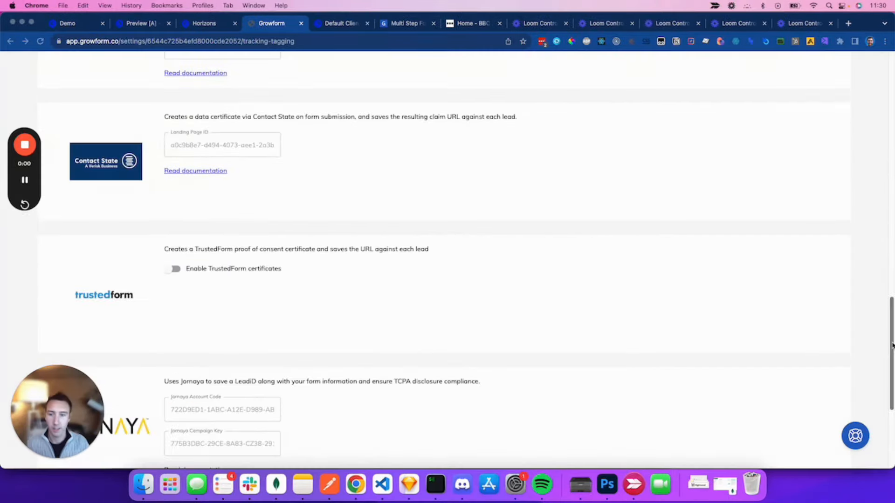
scroll(877, 238, "up", 15)
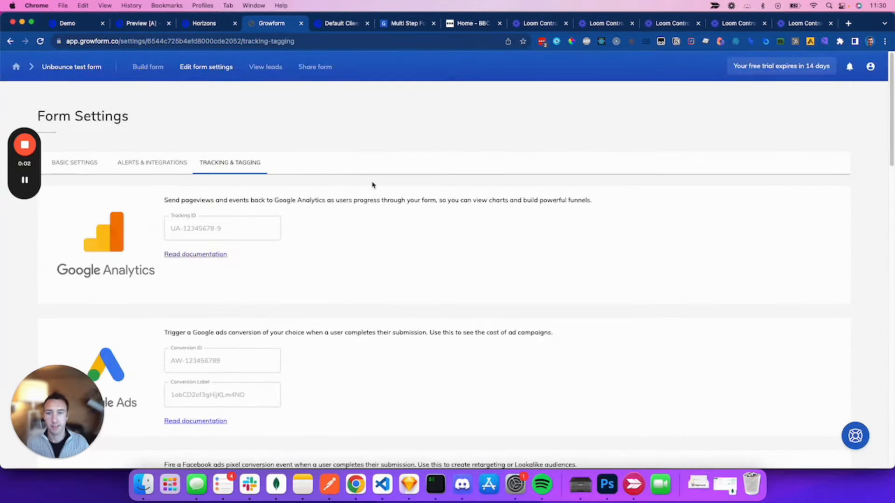
scroll(315, 266, "down", 15)
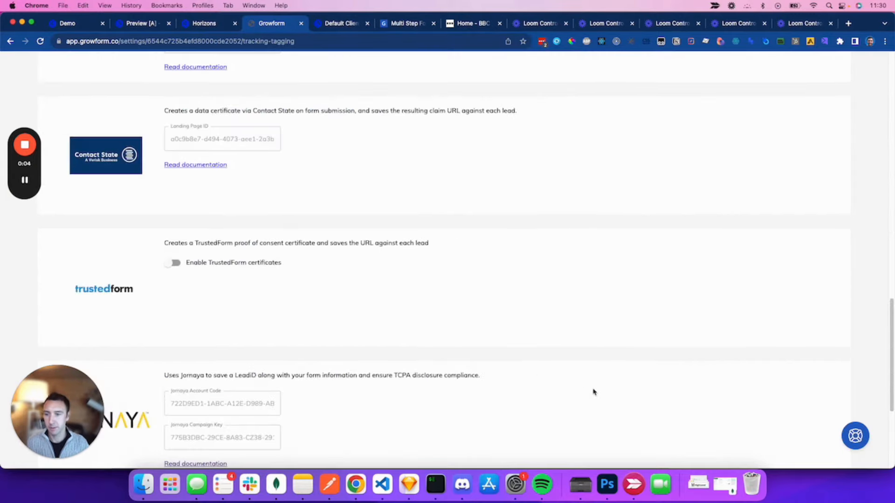
scroll(594, 392, "up", 15)
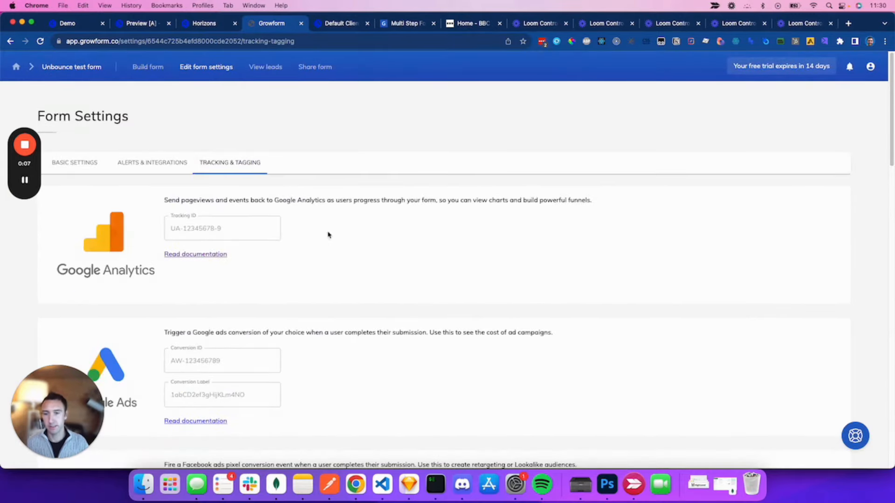
scroll(415, 253, "down", 2)
scroll(582, 144, "down", 2)
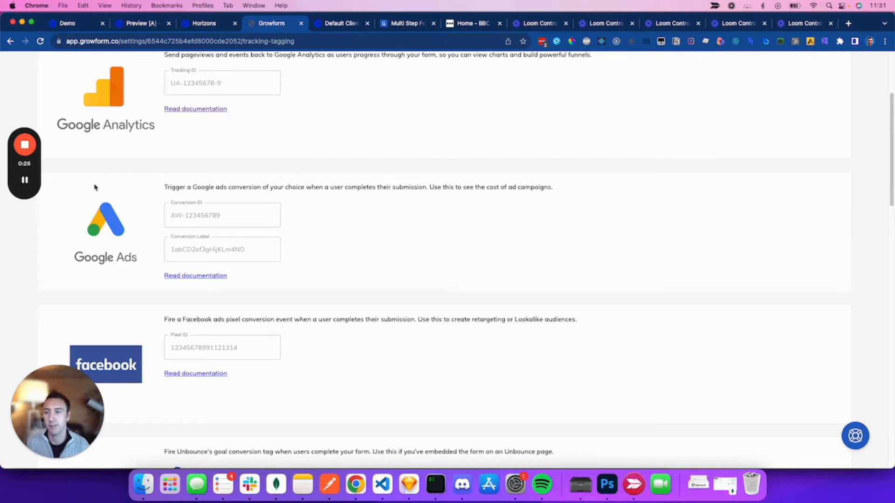
key("super+1")
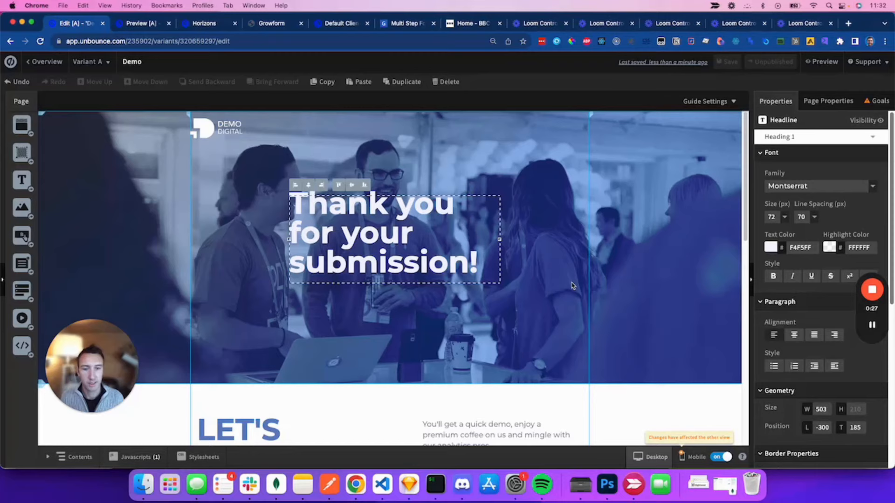
Step: Open the published thankyou-test-page, copy its URL, and return to Growform's settings
left_click(704, 293)
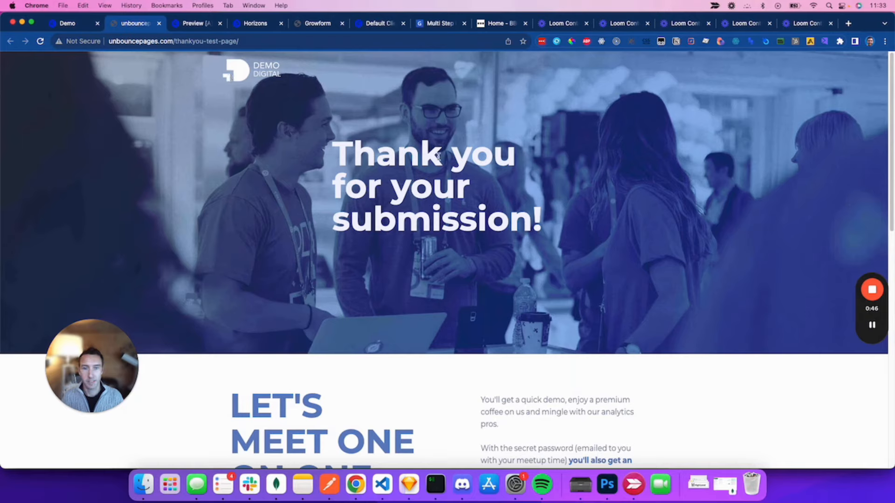
left_click(237, 45)
key("super+c")
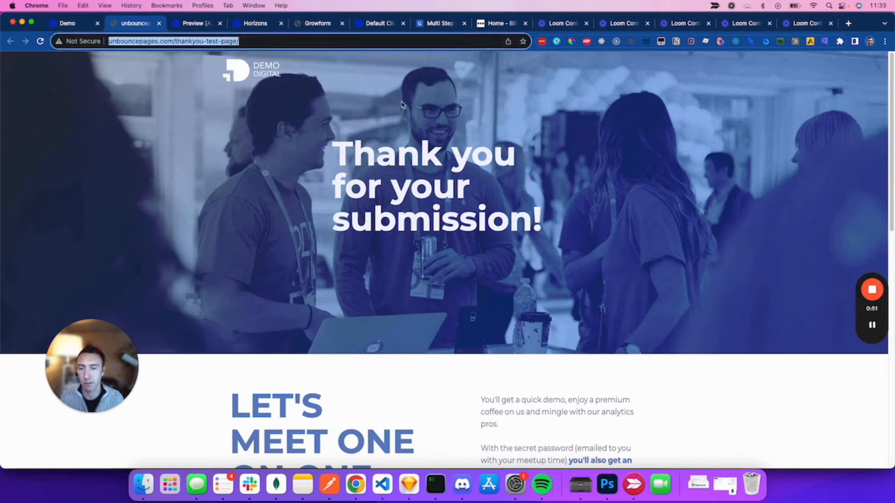
left_click(764, 177)
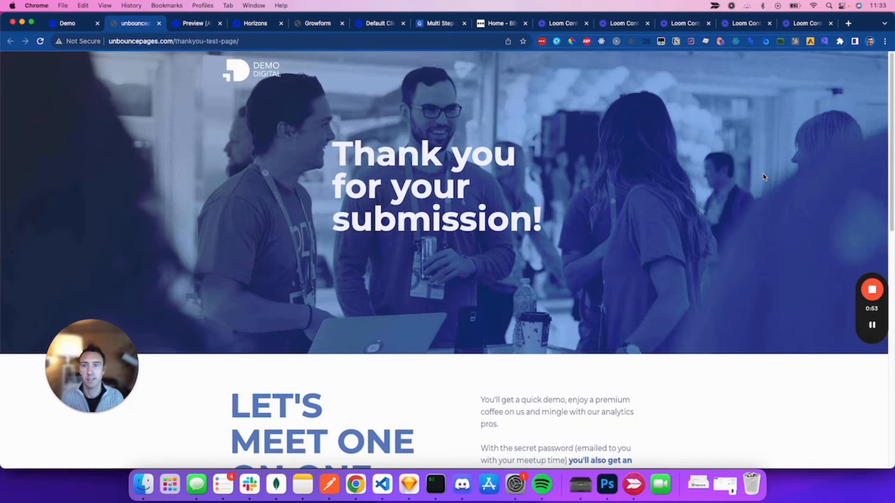
left_click(306, 24)
scroll(415, 168, "up", 3)
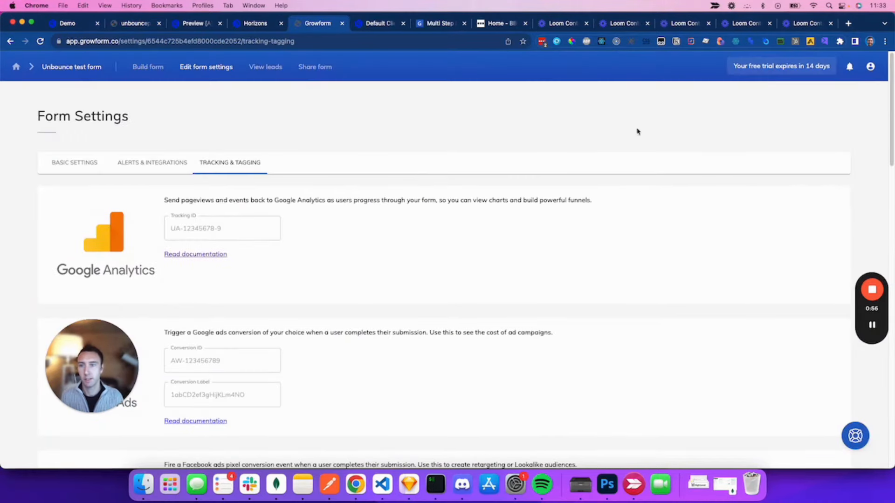
Step: Set the on-submission action to redirect to the pasted thankyou-test-page URL and save settings
left_click(74, 164)
left_click_drag(107, 343, 621, 359)
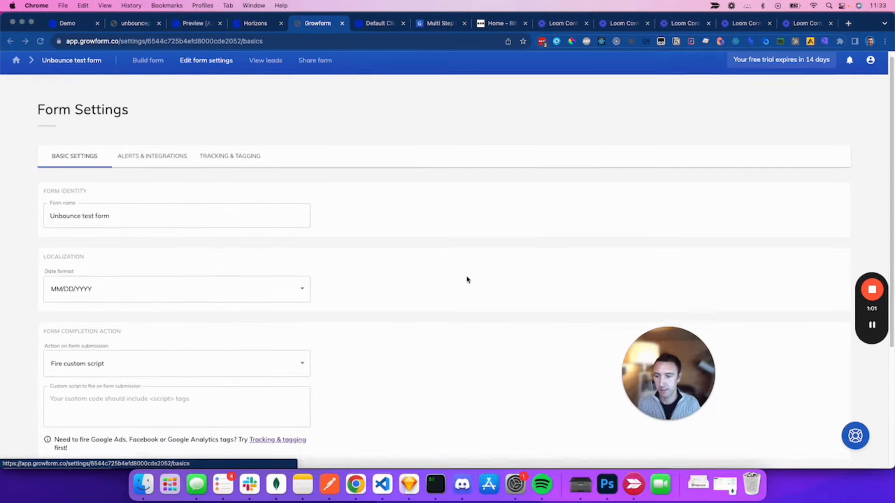
scroll(467, 280, "down", 3)
left_click(155, 291)
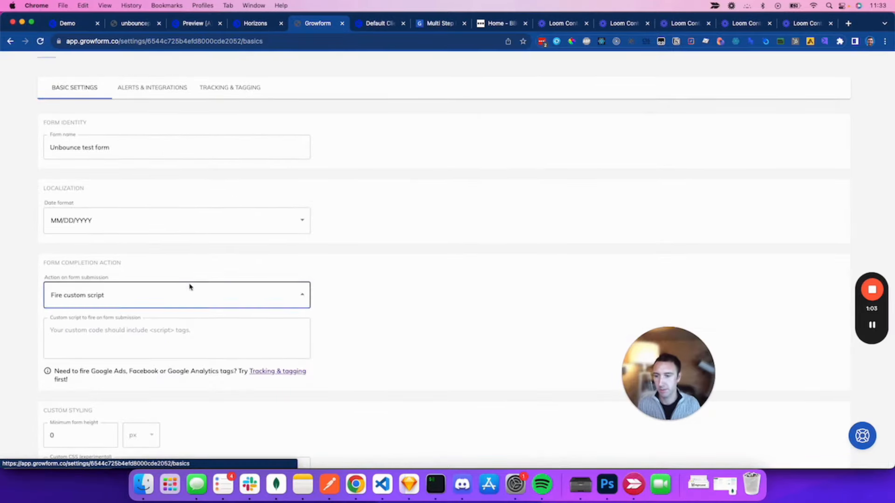
left_click(135, 311)
left_click(192, 333)
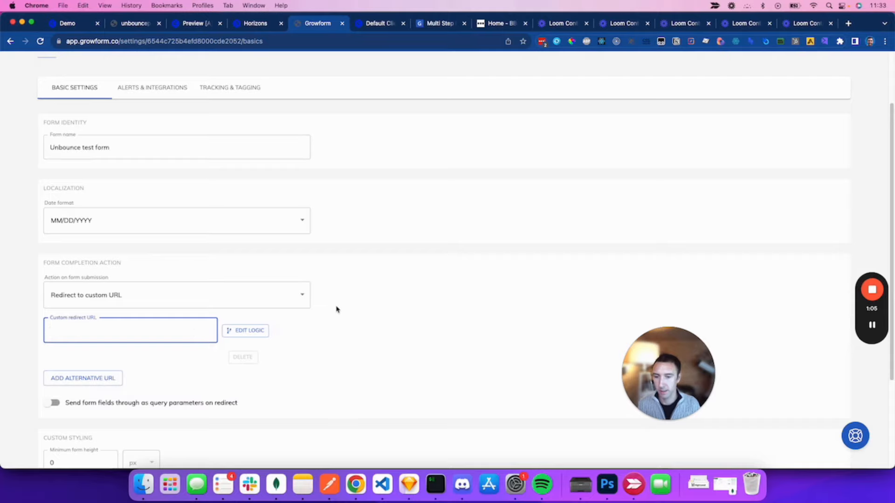
key("super+v")
scroll(483, 300, "down", 5)
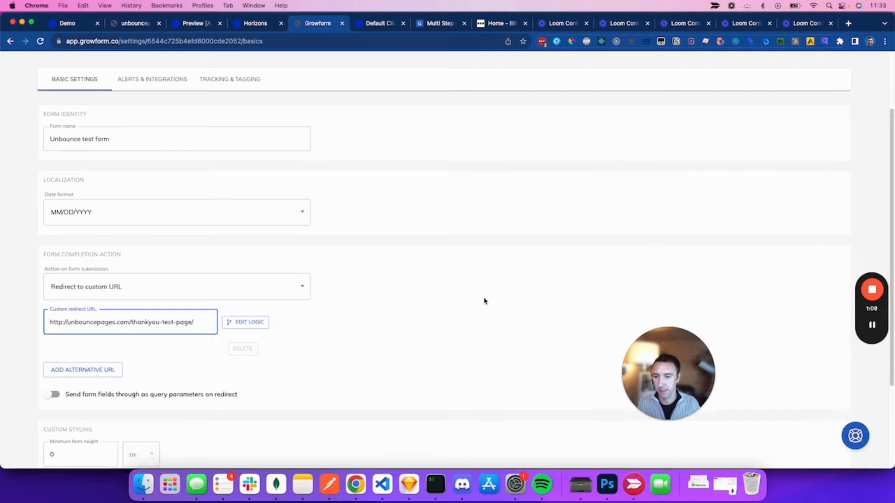
left_click(109, 443)
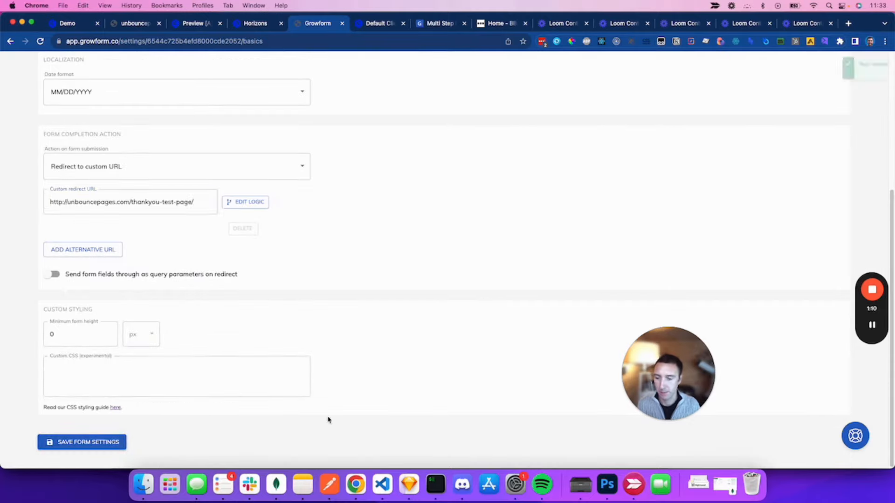
key("super+t")
key("super+v")
key("Return")
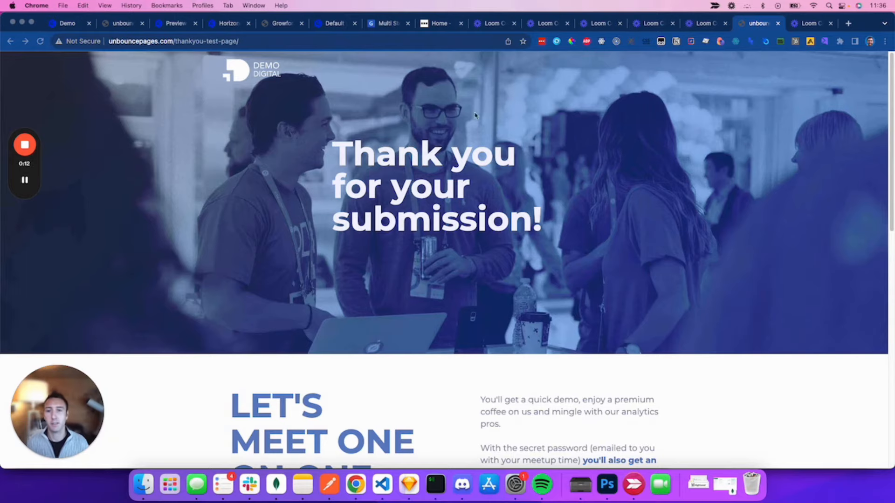
Step: Review the form's collected leads in Growform, then go back to Edit form settings
left_click(281, 26)
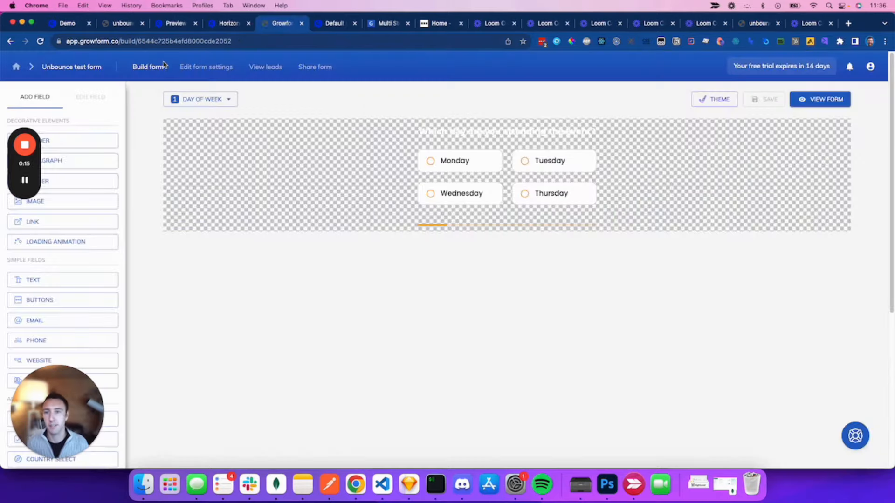
left_click(264, 70)
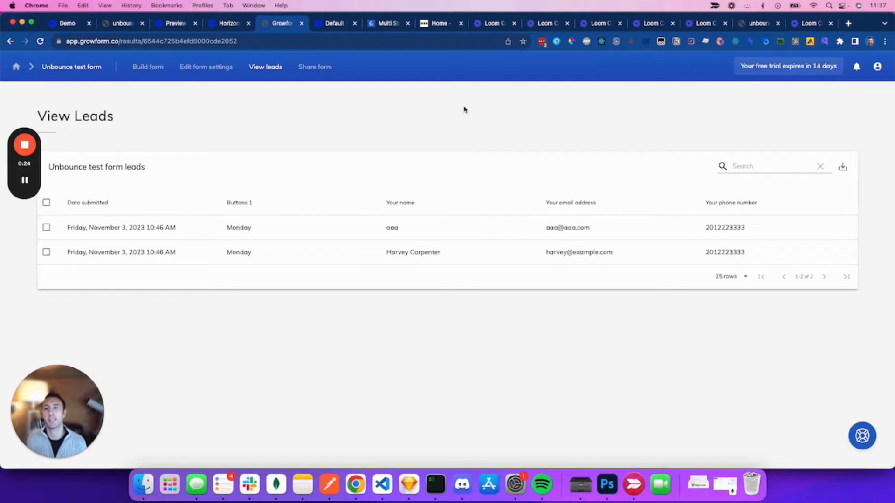
left_click(197, 70)
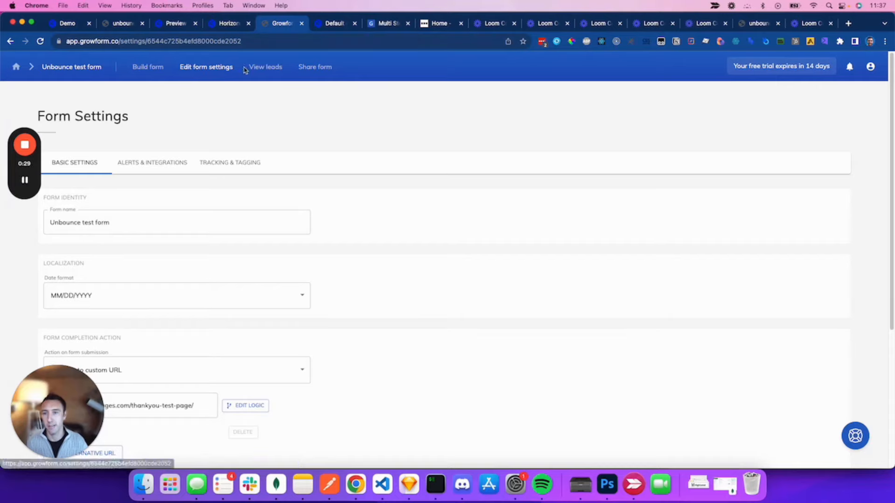
Step: On Alerts & Integrations, browse the Add Integration types and scroll to the Zapier section
left_click(167, 163)
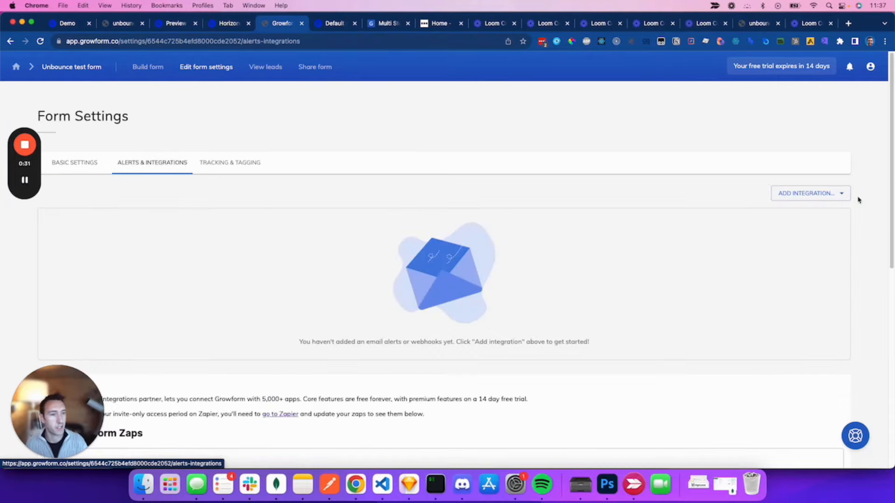
left_click(830, 193)
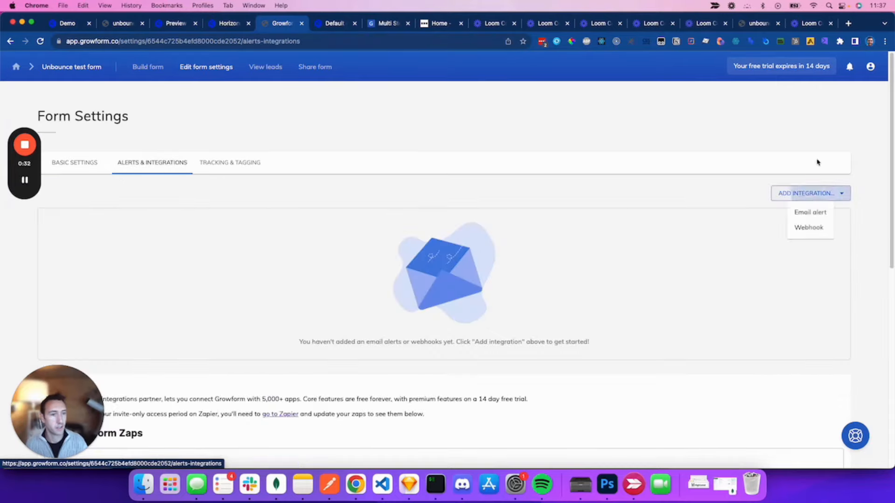
left_click(614, 101)
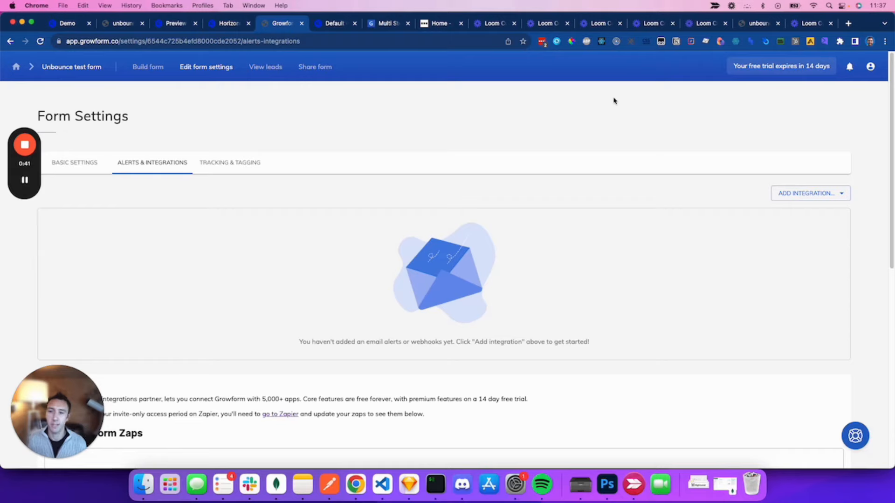
scroll(567, 104, "down", 3)
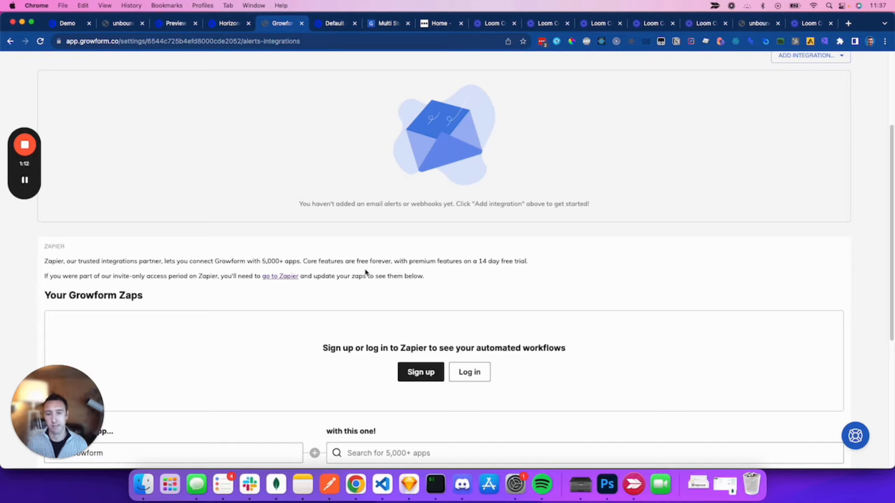
scroll(374, 243, "up", 5)
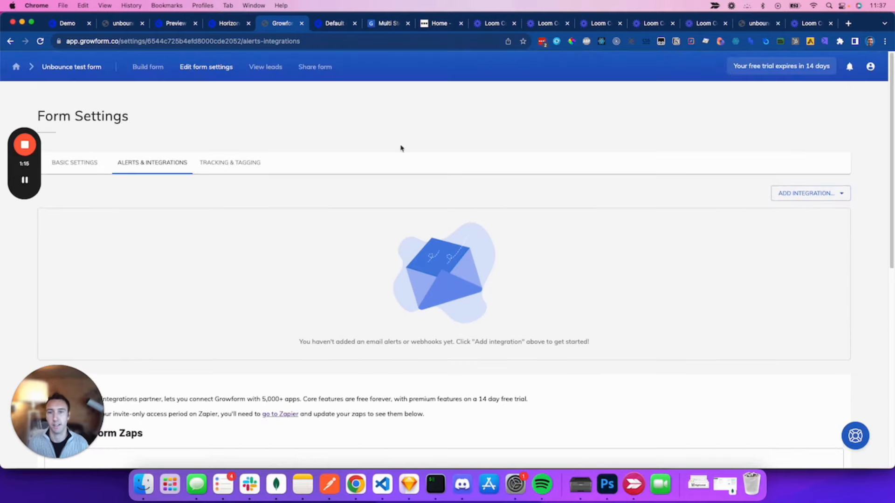
left_click(809, 195)
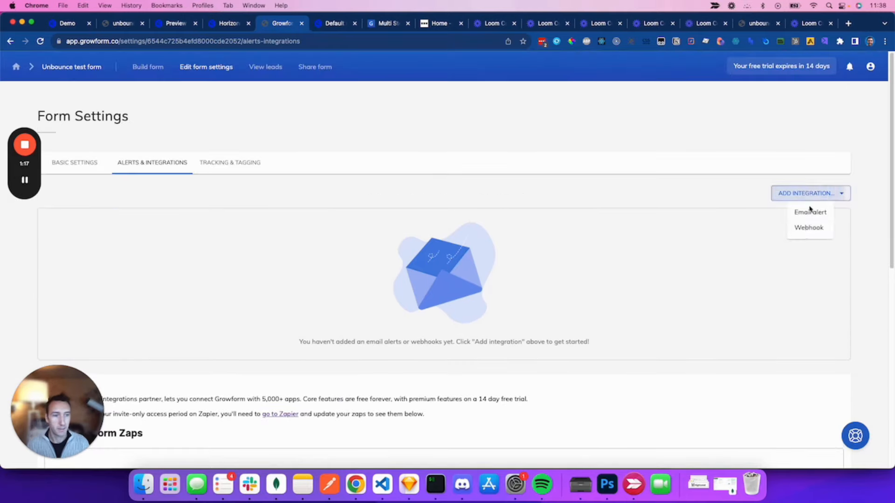
left_click(439, 111)
scroll(510, 119, "down", 4)
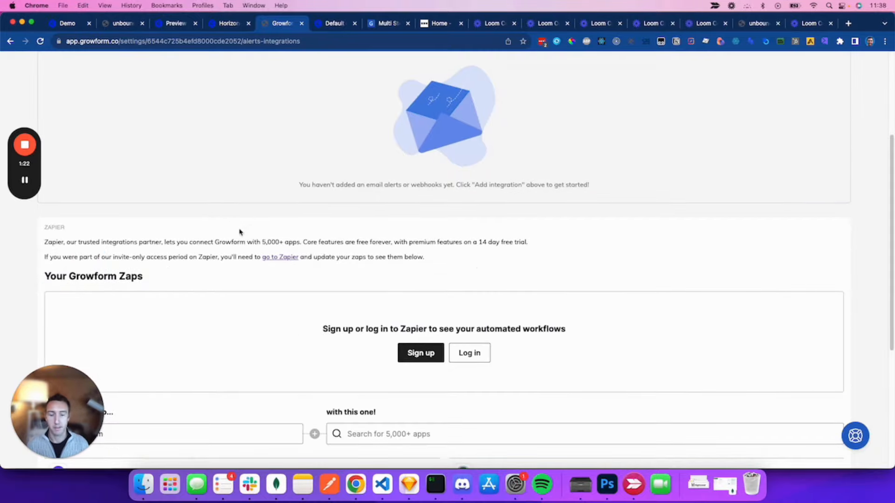
scroll(859, 94, "up", 5)
scroll(339, 265, "down", 6)
scroll(339, 265, "up", 6)
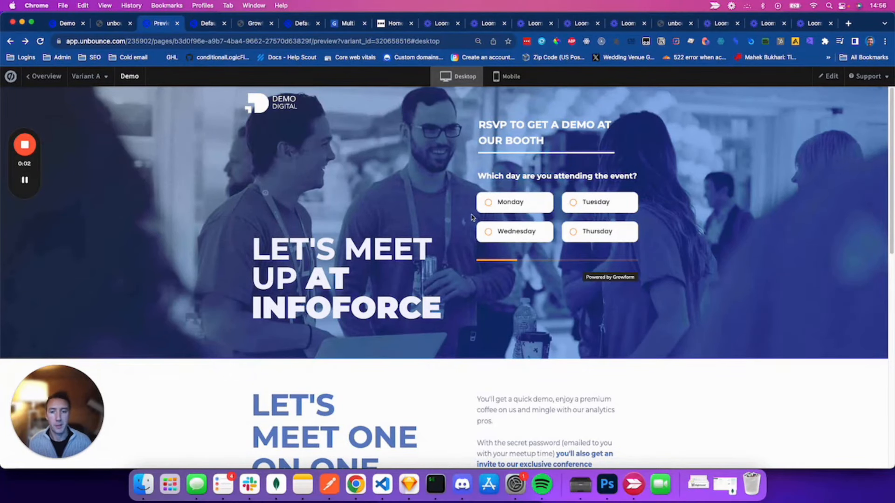
Step: Edit the RSVP FOR YOUR DEMO button's lightbox and delete its old Custom HTML block
scroll(648, 205, "down", 10)
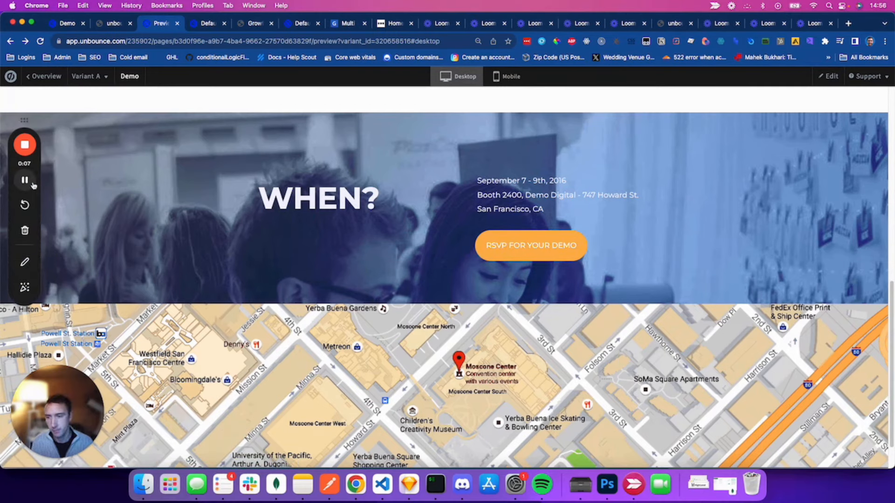
left_click(825, 76)
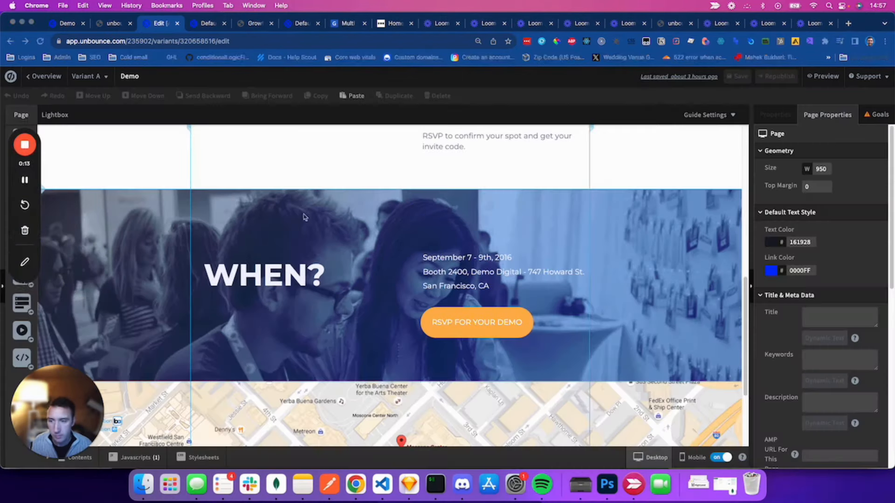
left_click(510, 321)
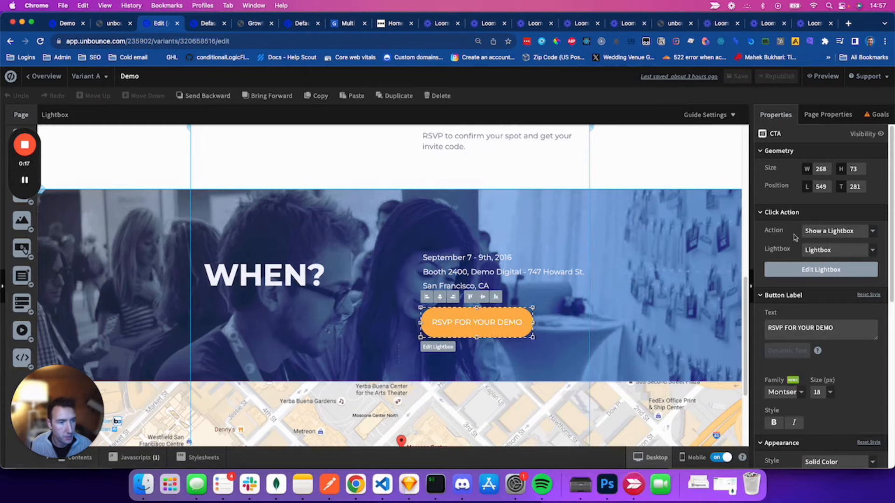
left_click(816, 271)
left_click(401, 231)
key("Delete")
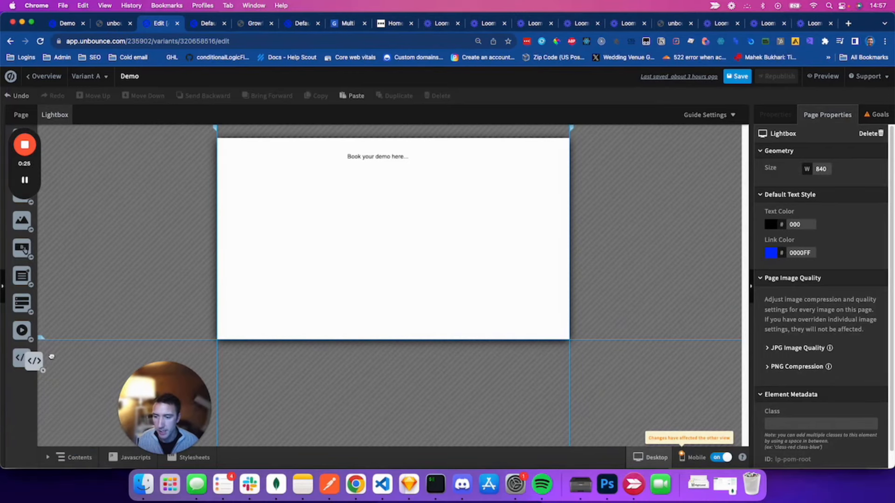
Step: Add a Custom HTML block to the lightbox and save the copied Growform embed snippet into it
left_click_drag(26, 359, 379, 213)
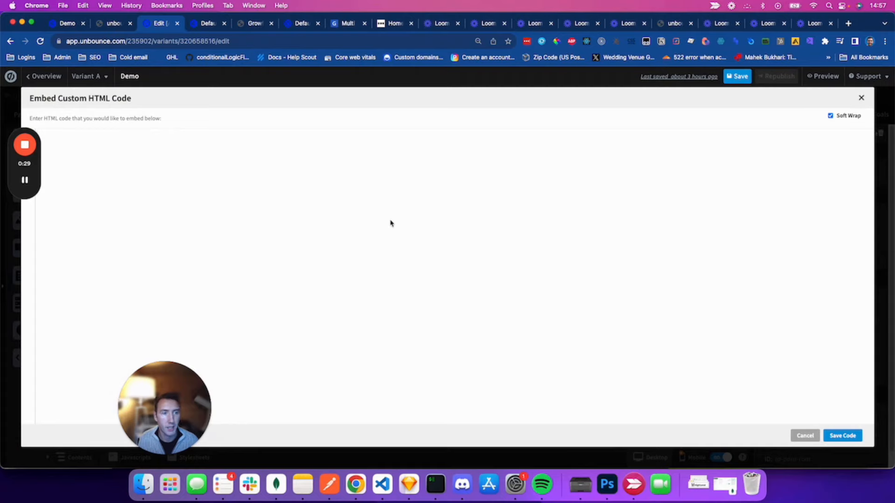
left_click(252, 24)
left_click(315, 83)
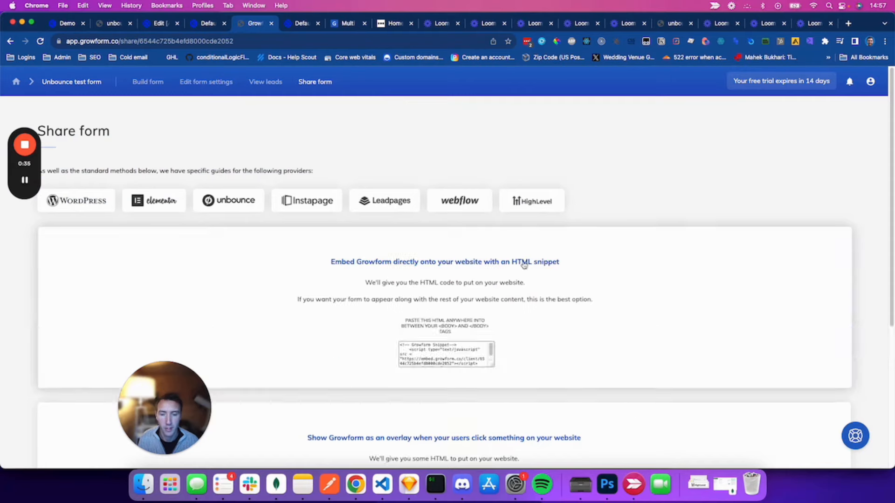
left_click(442, 348)
key("super+alt+Left")
key("super+alt+Left")
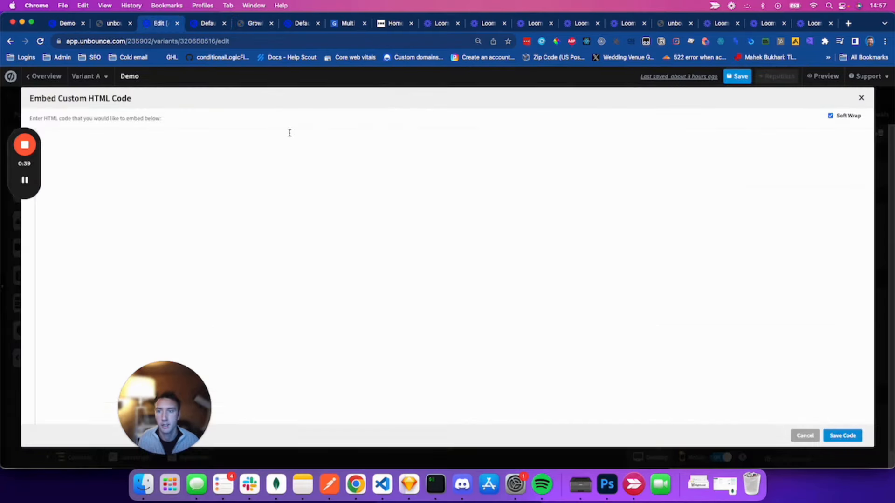
type("<!-- Growform Snippet-->     <script type=\"text/javascript\" src = \"https://embed.growform.co/client/6544c725b4efd8000cde2052\"></script> <!-- End Growform Snippet -->")
left_click(843, 436)
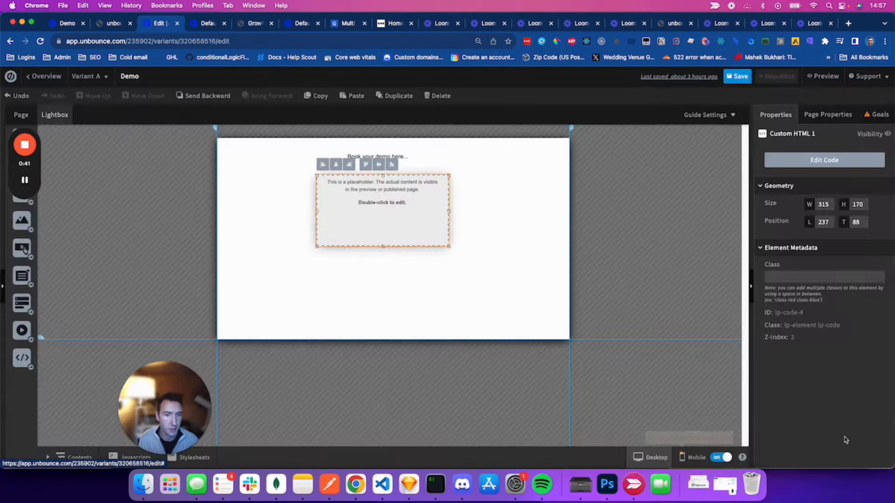
Step: Resize the embed box to 687 px wide beneath the 'Book your demo here...' heading
left_click_drag(449, 210, 541, 211)
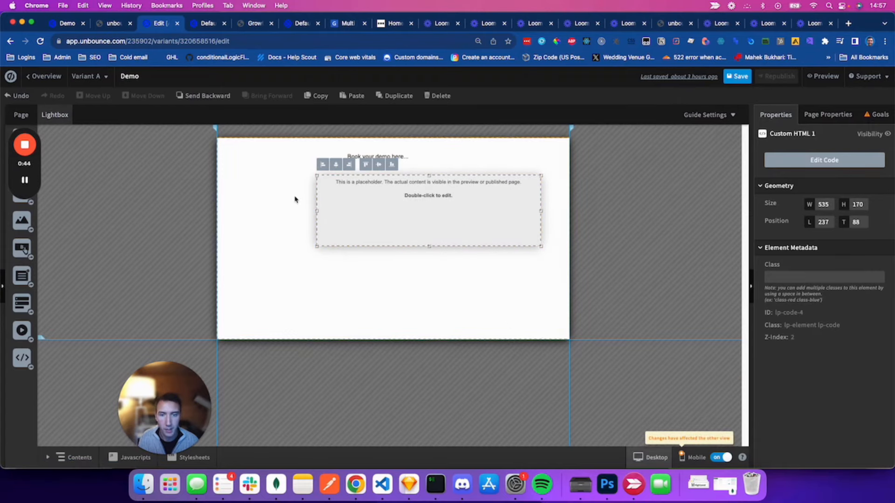
left_click_drag(317, 210, 254, 210)
left_click_drag(438, 207, 434, 209)
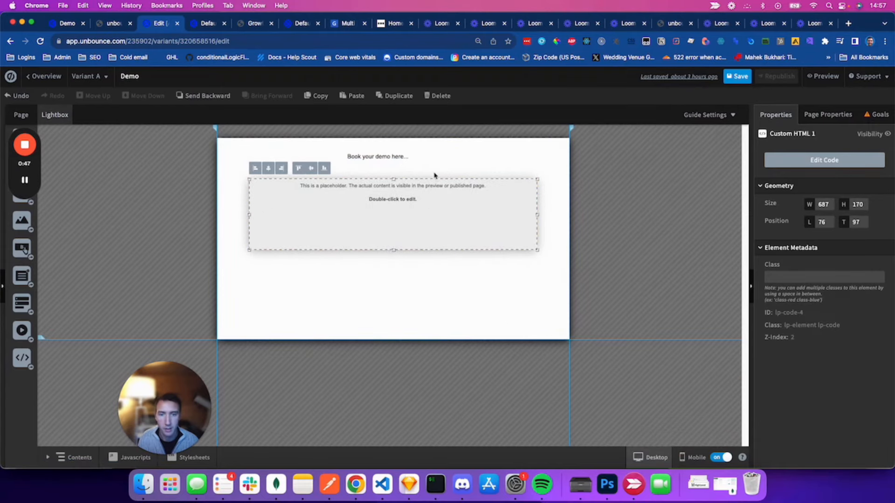
left_click_drag(389, 161, 408, 161)
Step: Set the 'Book your demo here' heading to size 20 and give it a dark blue colour
double_click(404, 158)
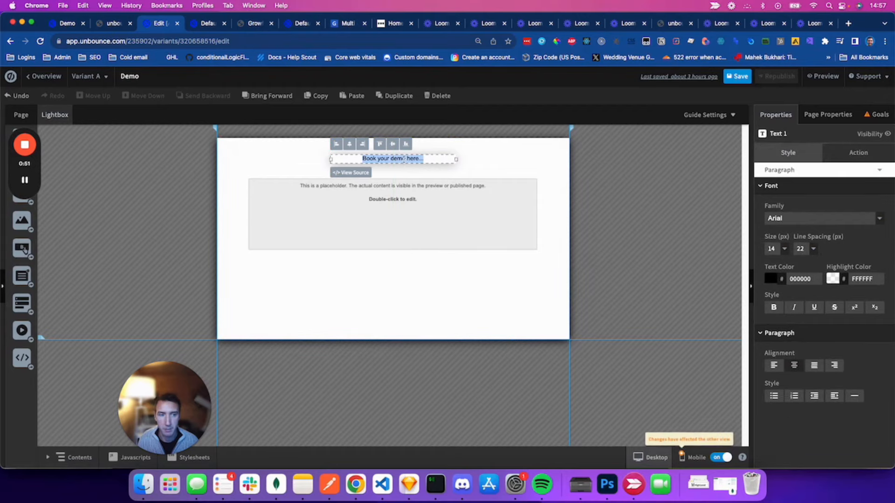
left_click(784, 248)
left_click(773, 308)
left_click(772, 279)
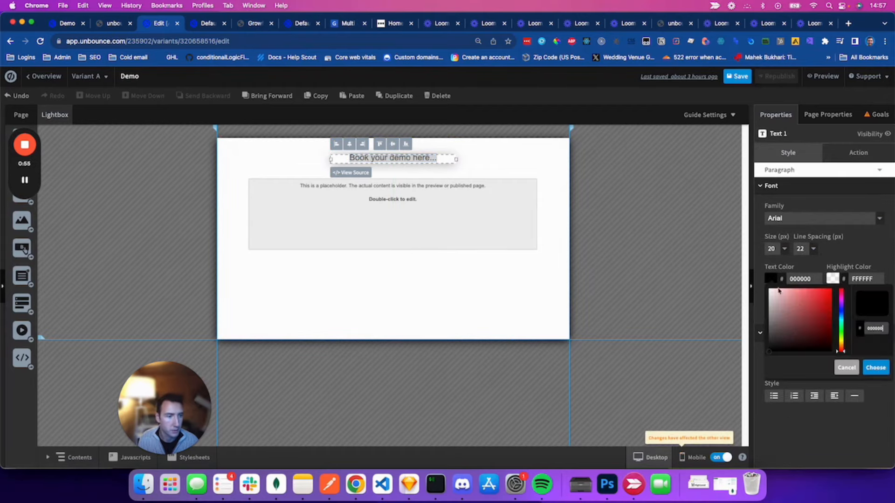
left_click(841, 310)
left_click(821, 311)
Step: Give the lightbox a dark blue background
left_click(583, 202)
left_click(511, 290)
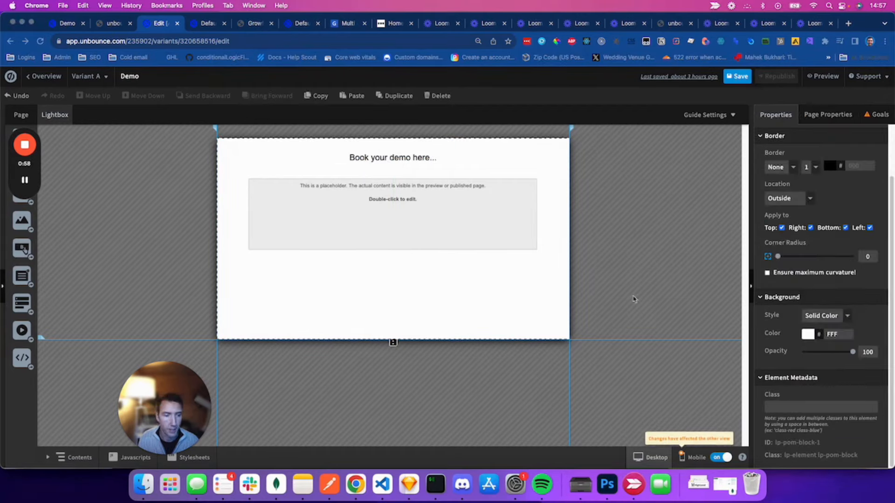
left_click(807, 334)
left_click(487, 253)
left_click(473, 236)
left_click(471, 256)
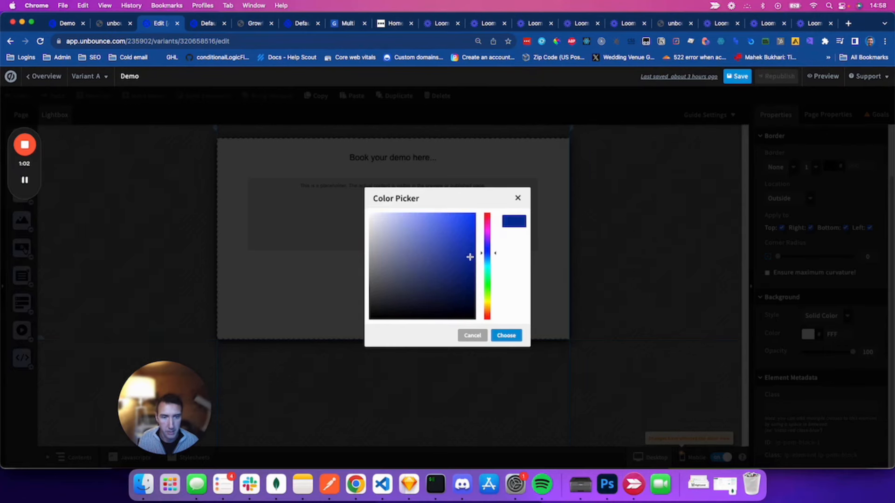
left_click(506, 335)
Step: Change the heading text colour to white (FFFFFF)
left_click(771, 281)
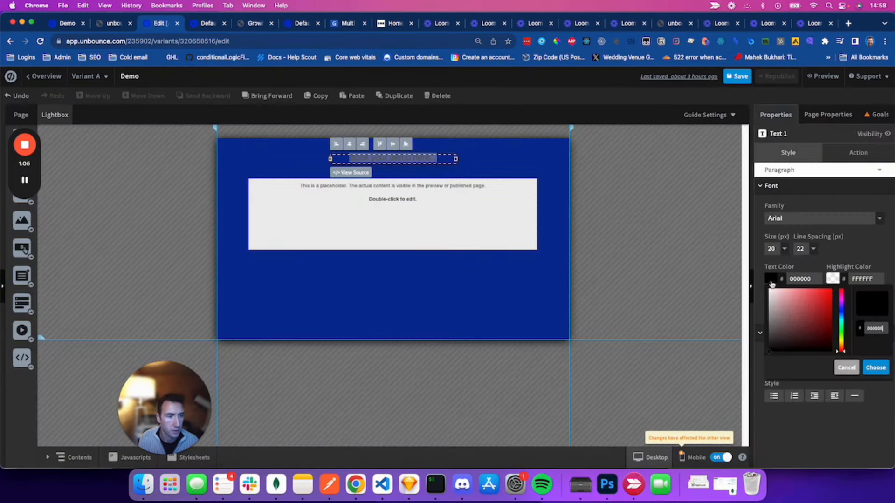
left_click(670, 251)
double_click(433, 159)
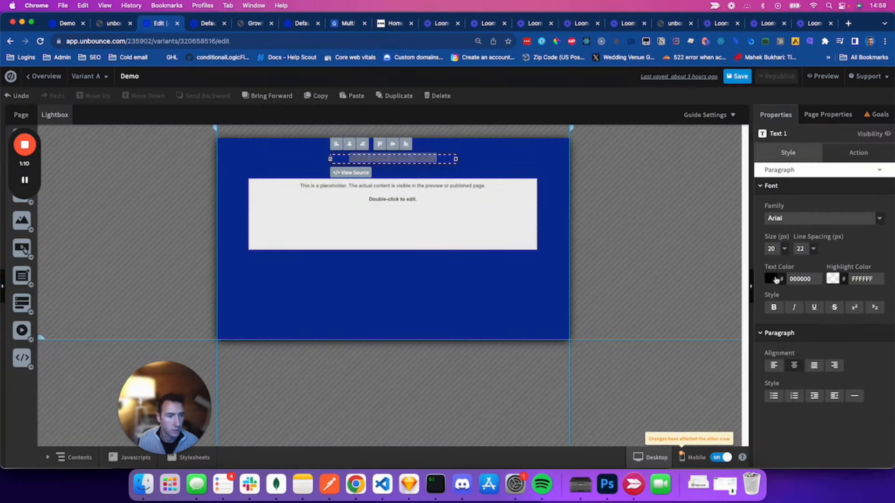
left_click(771, 279)
left_click(770, 281)
left_click(882, 366)
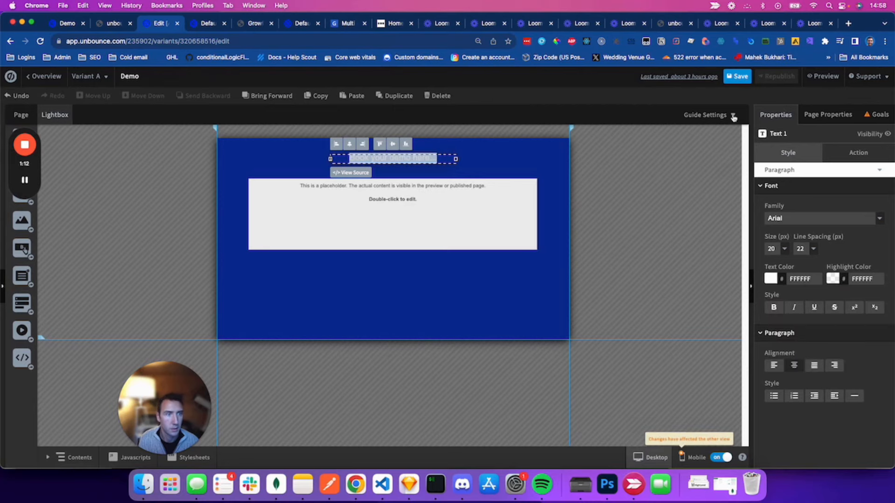
Step: Save the Unbounce page and open its preview
left_click(737, 76)
left_click(75, 151)
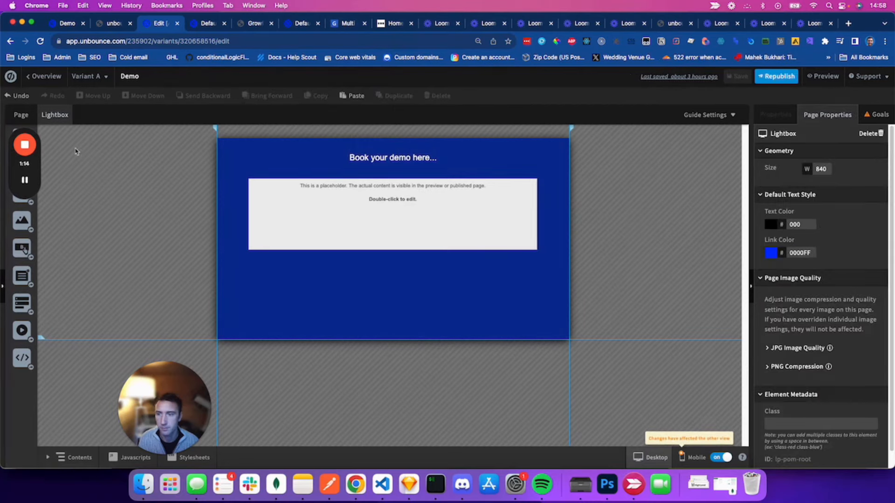
left_click(25, 180)
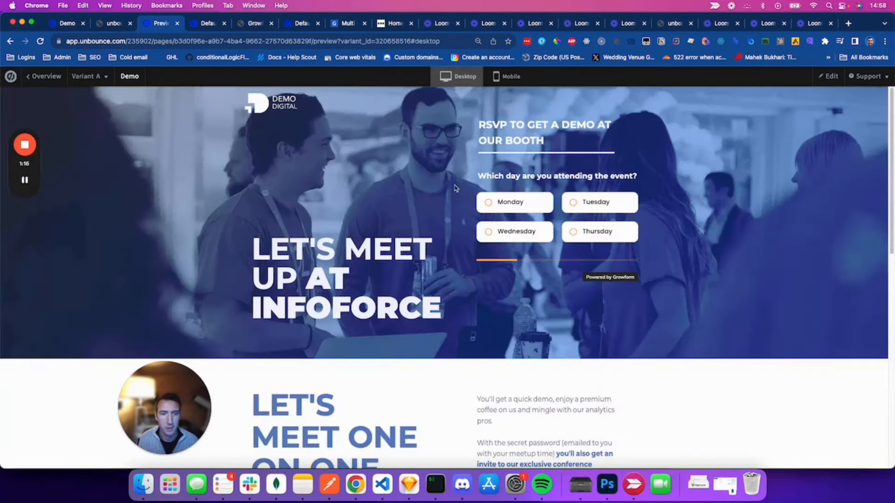
scroll(513, 303, "down", 5)
Step: Test that RSVP FOR YOUR DEMO opens the lightbox with day choices, then return to Growform
scroll(514, 302, "down", 4)
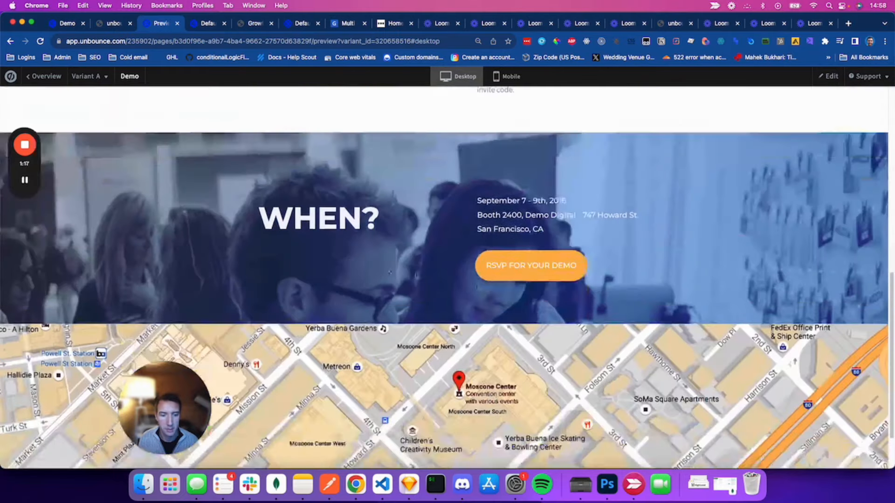
left_click(573, 273)
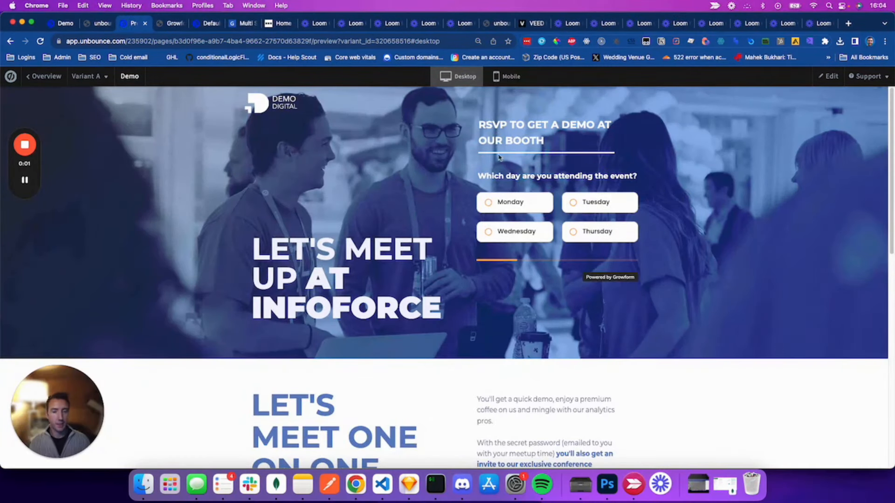
left_click(169, 26)
Step: In Theme, set the Rectangle Buttons background colour to #FFAD4D
left_click(718, 117)
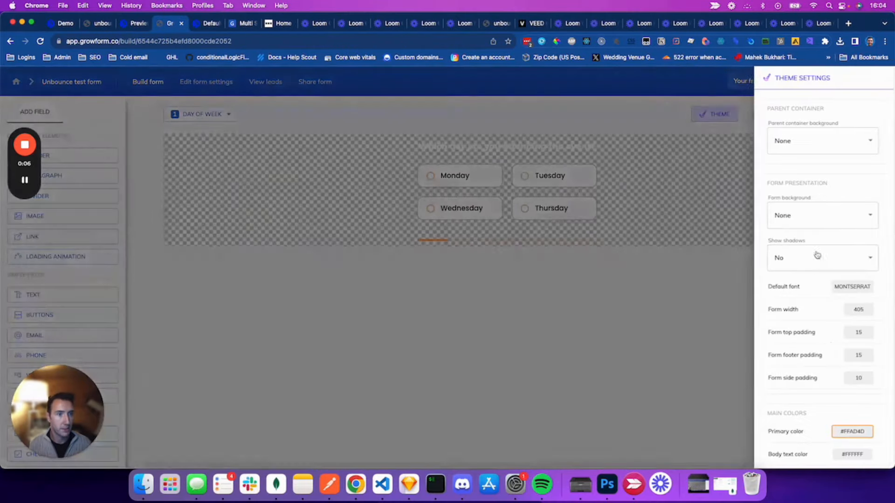
scroll(824, 344, "down", 10)
scroll(793, 257, "down", 1)
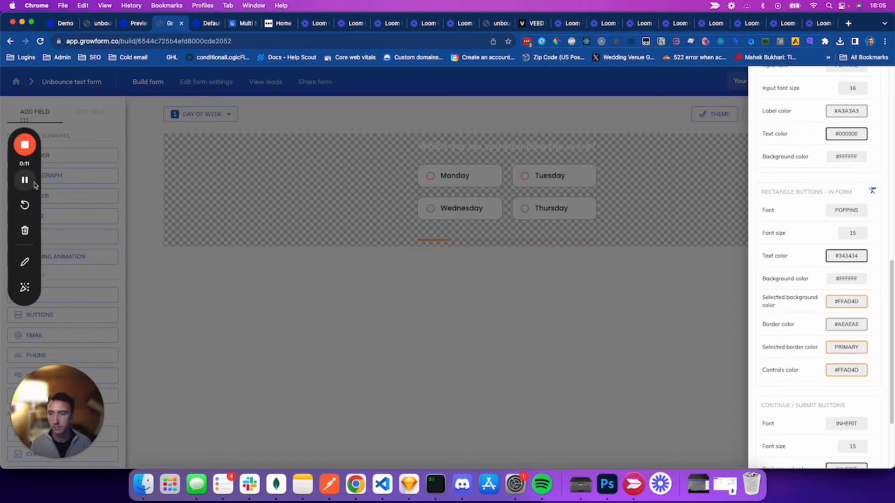
scroll(792, 373, "down", 1)
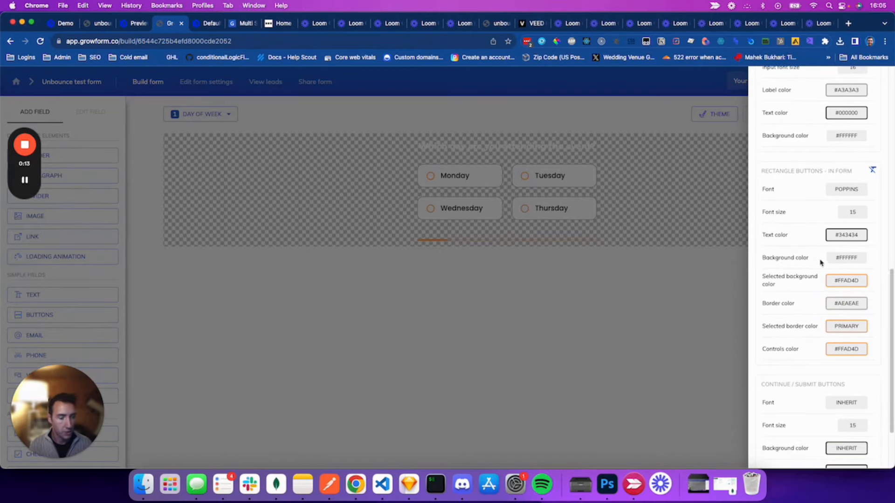
left_click(852, 259)
double_click(535, 329)
type("FFAD4D")
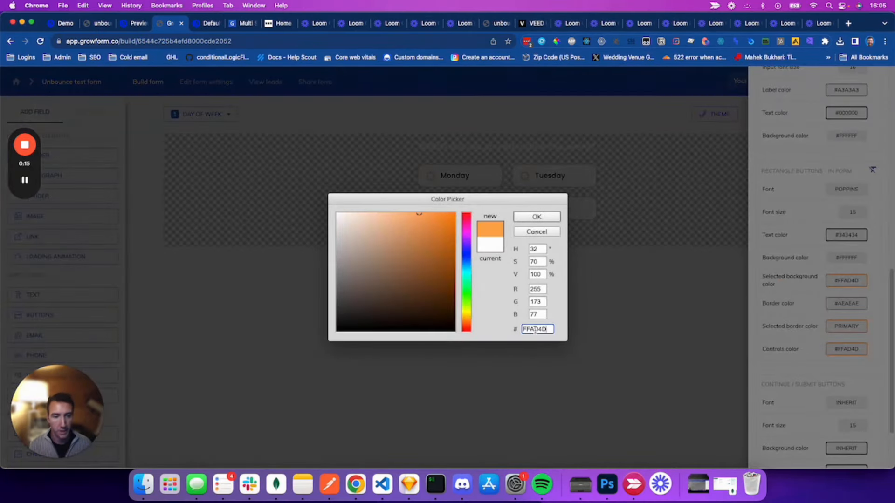
left_click(538, 217)
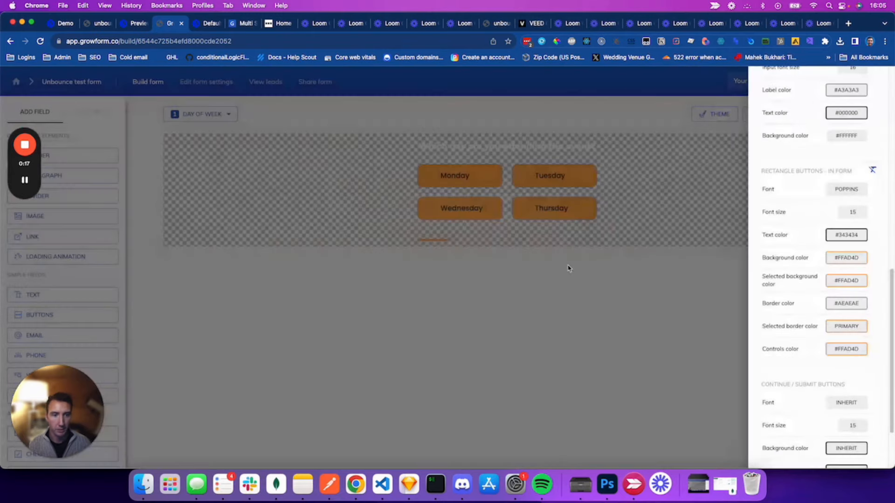
Step: Set the buttons' Controls colour to white #FFFFFF
left_click(847, 350)
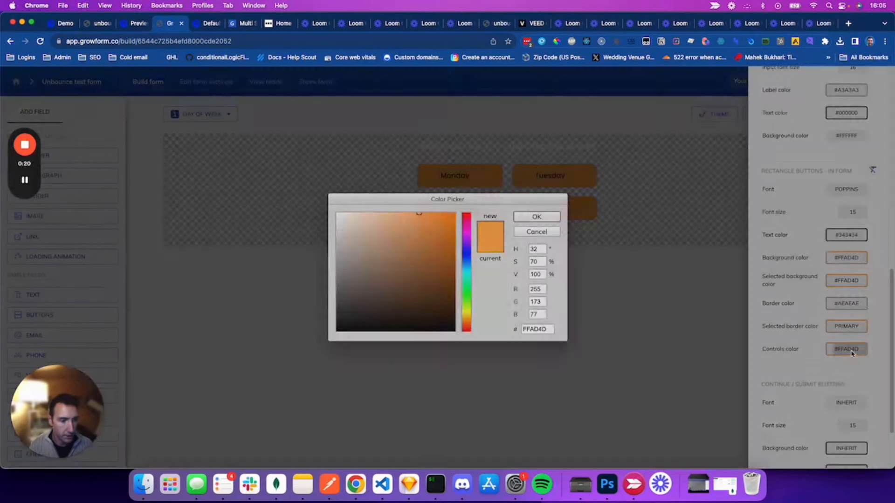
left_click(410, 265)
left_click(339, 214)
left_click(537, 218)
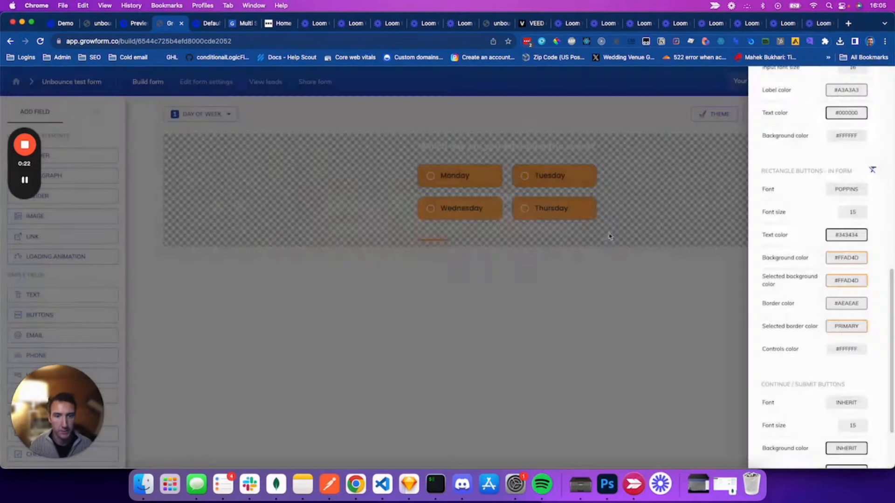
Step: Set the selected background to #FEBC6F and selected border to #FFAE4D
left_click(846, 280)
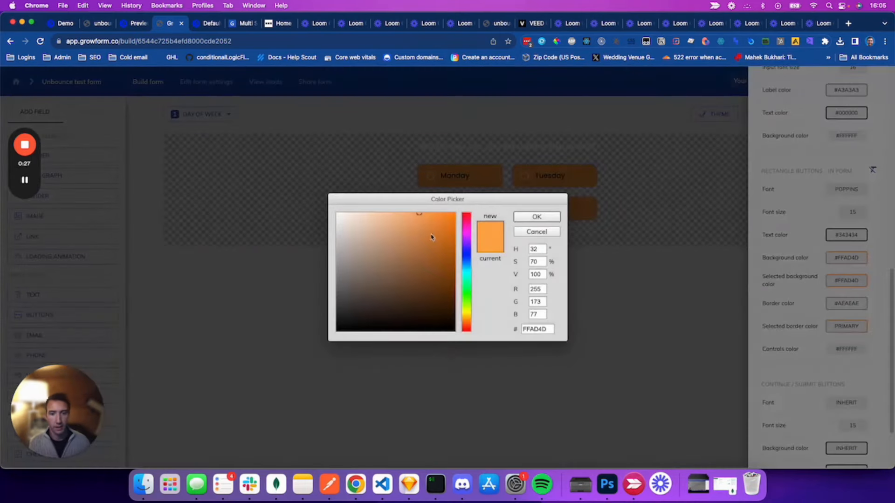
left_click(402, 215)
left_click(403, 214)
left_click(536, 217)
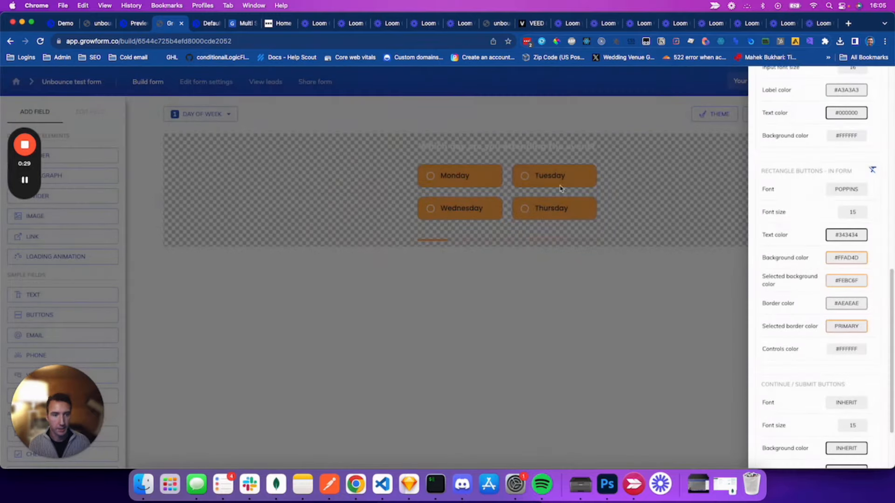
left_click(847, 326)
left_click_drag(433, 249, 419, 214)
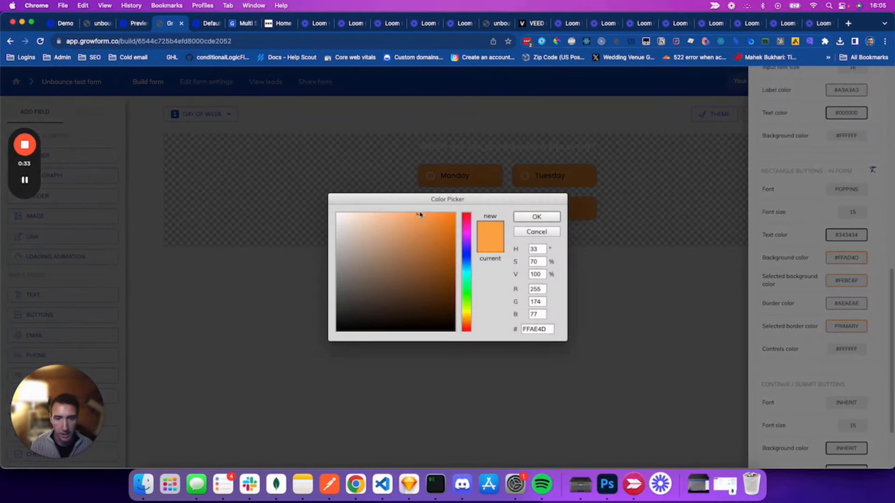
left_click(528, 221)
Step: Set the button border colour to #FFAD4D, close Theme, and return to the Unbounce preview
left_click(847, 308)
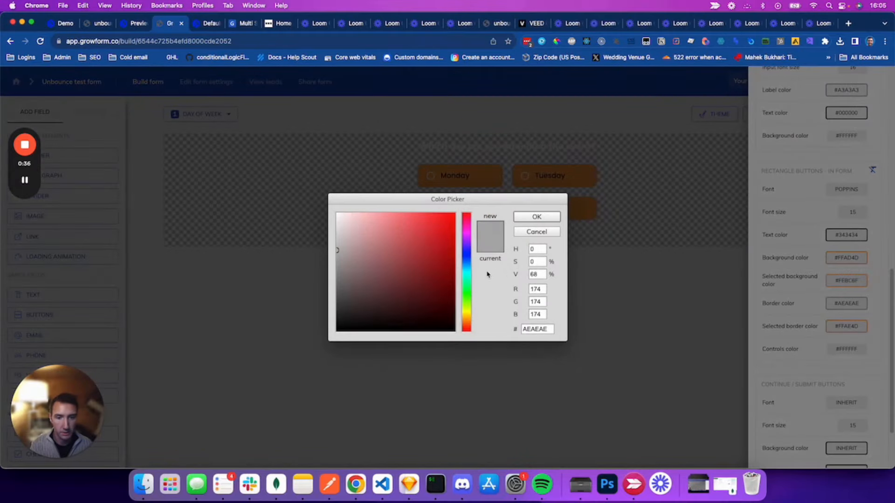
double_click(528, 328)
type("FFAD4D")
left_click(537, 217)
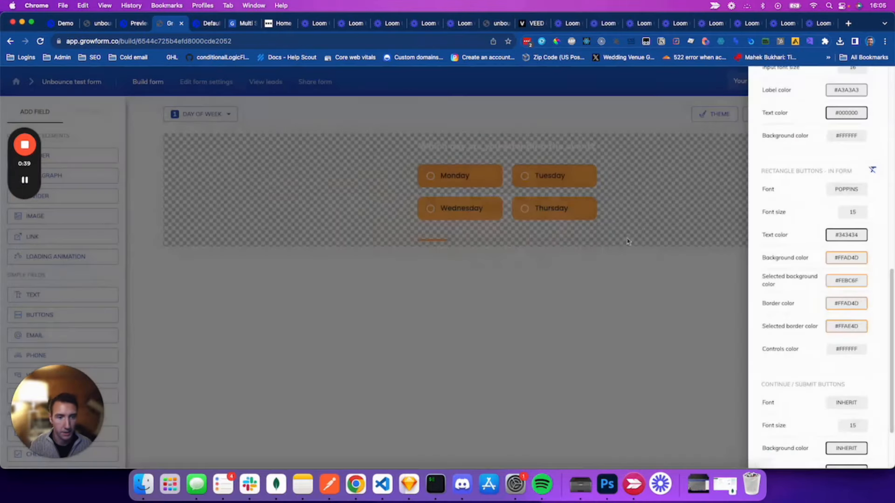
left_click(651, 276)
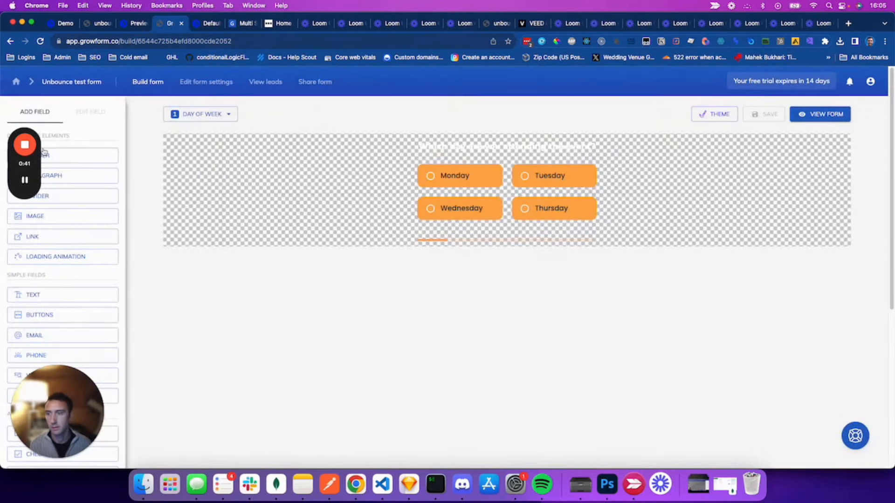
mouse_move(28, 184)
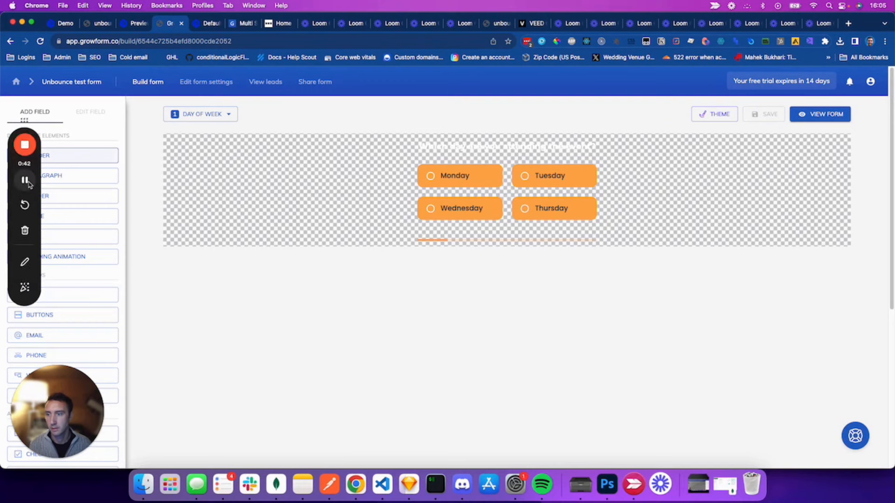
left_click(134, 23)
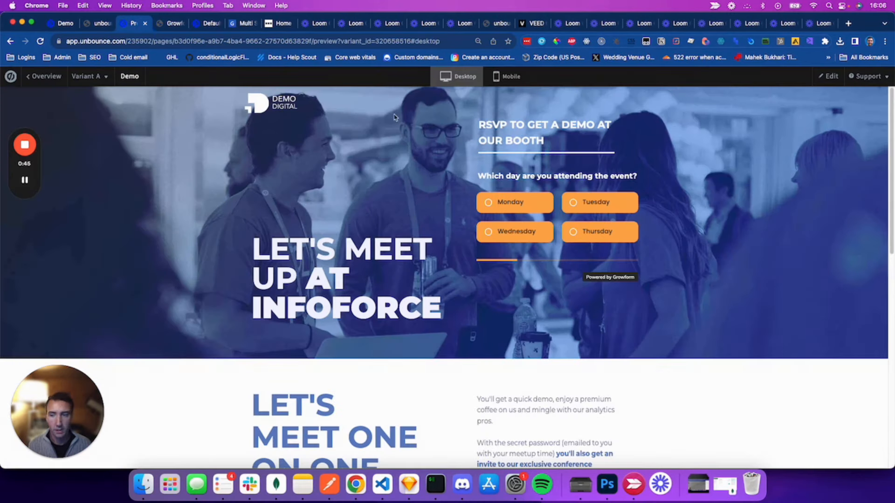